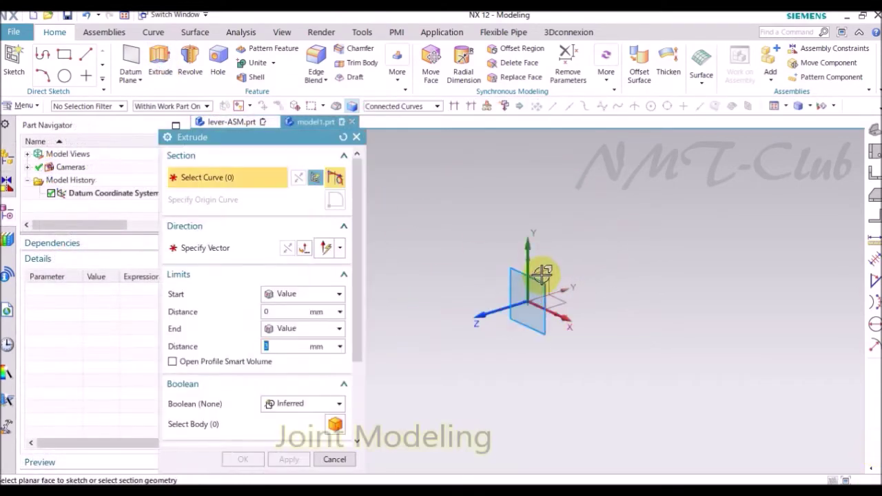
- Start a sketch on the YZ plane and draw two circles side by side from the origin
click(541, 274)
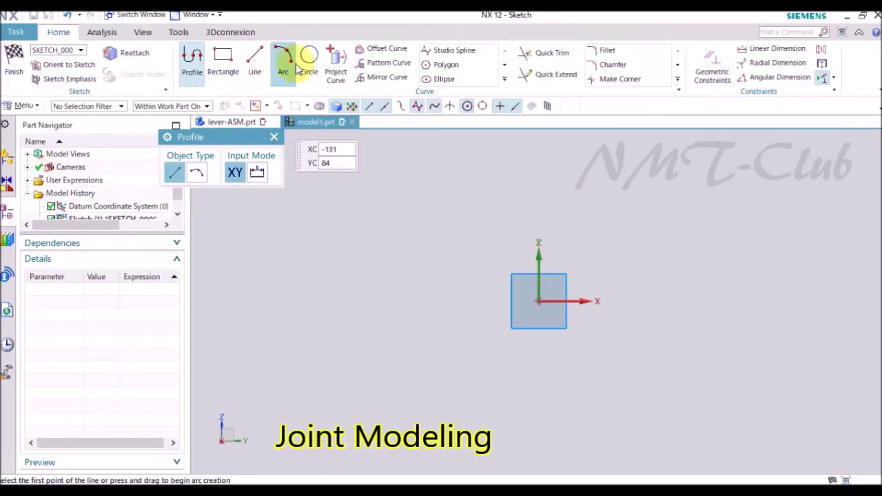
click(309, 58)
click(553, 317)
click(623, 300)
click(640, 315)
- Constrain the right circle's centre to the reference point with a geometric constraint
key(c)
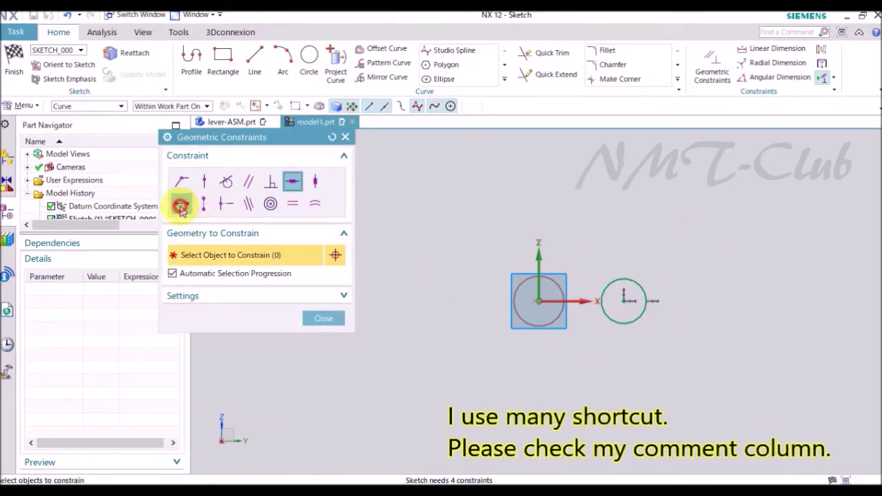
click(181, 203)
click(538, 300)
click(624, 300)
click(328, 341)
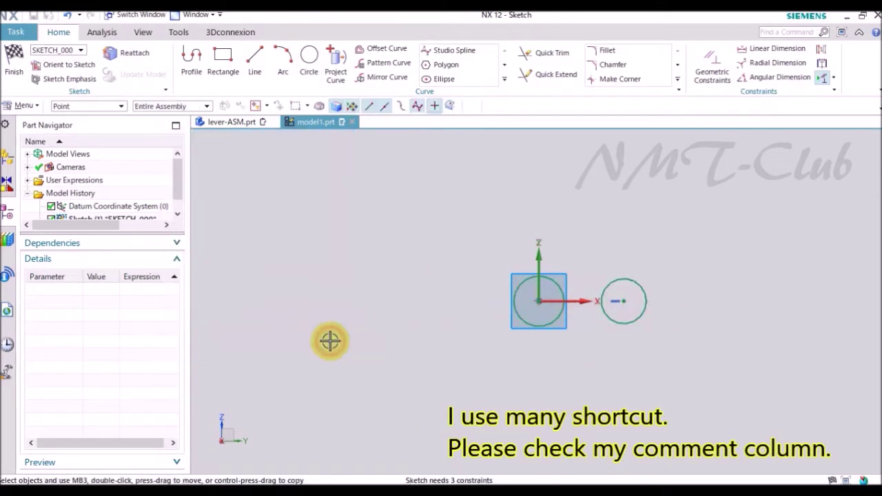
- Draw top and bottom lines joining the left and right circles
key(l)
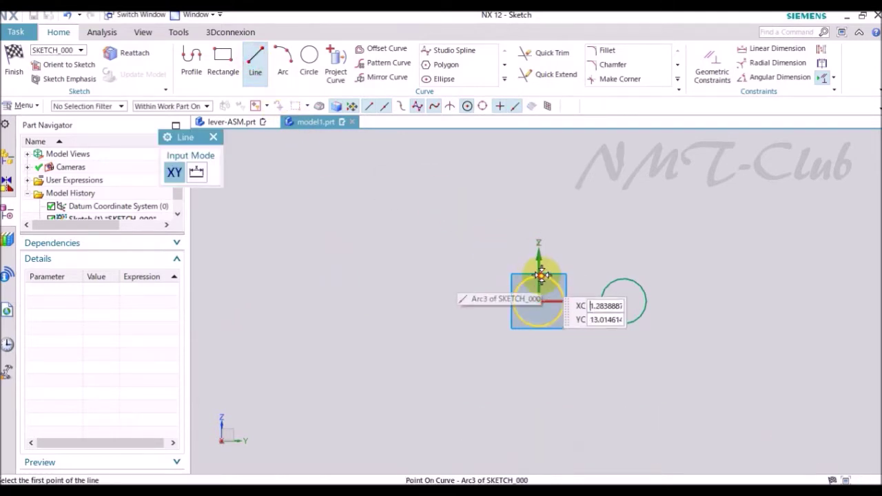
click(539, 275)
click(623, 275)
click(539, 325)
click(589, 374)
- Make both connecting lines tangent to the circles
key(c)
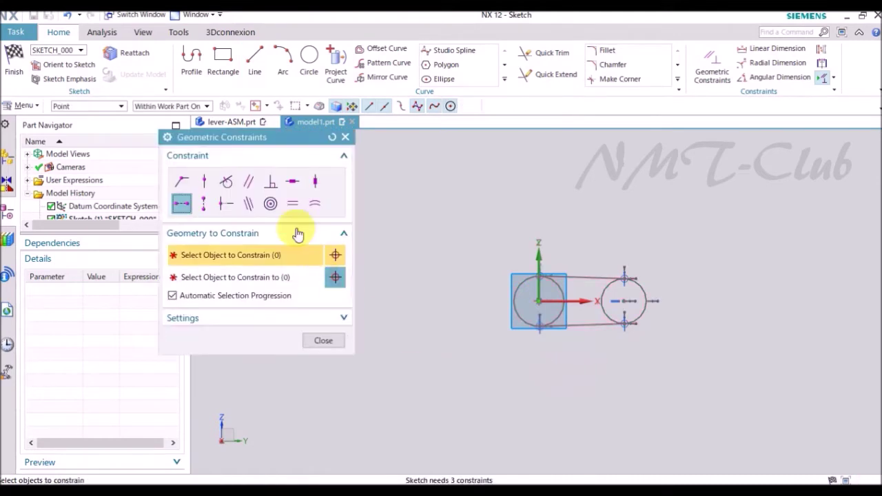
click(305, 183)
click(567, 272)
click(577, 321)
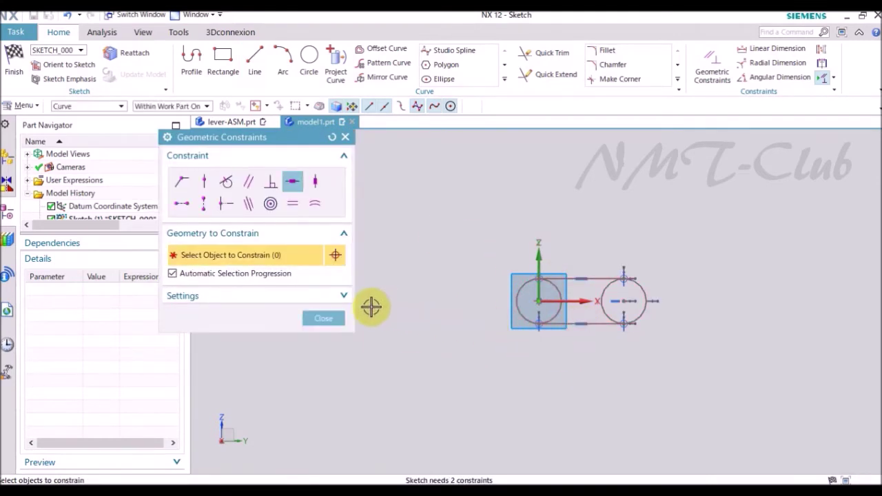
middle_click(335, 313)
scroll(562, 295, up, 5)
- Trim the inner arcs into an obround and dimension the centre distance as 12
key(t)
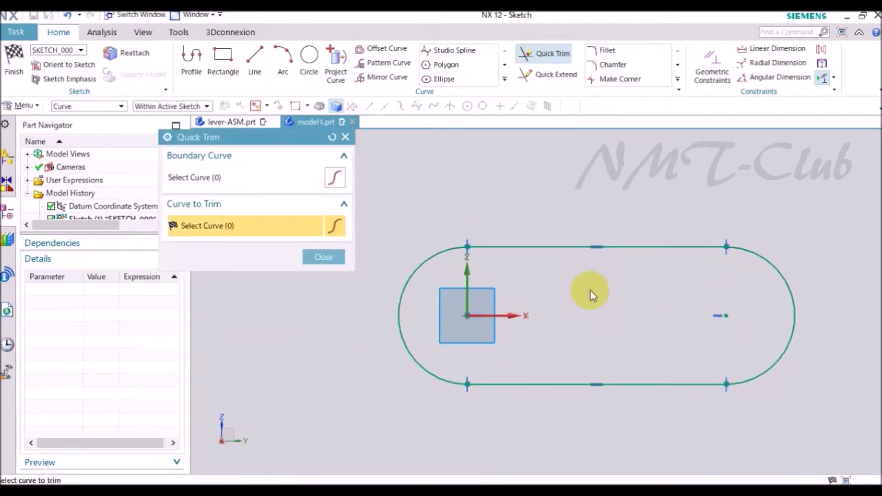
middle_click(589, 295)
key(d)
click(464, 317)
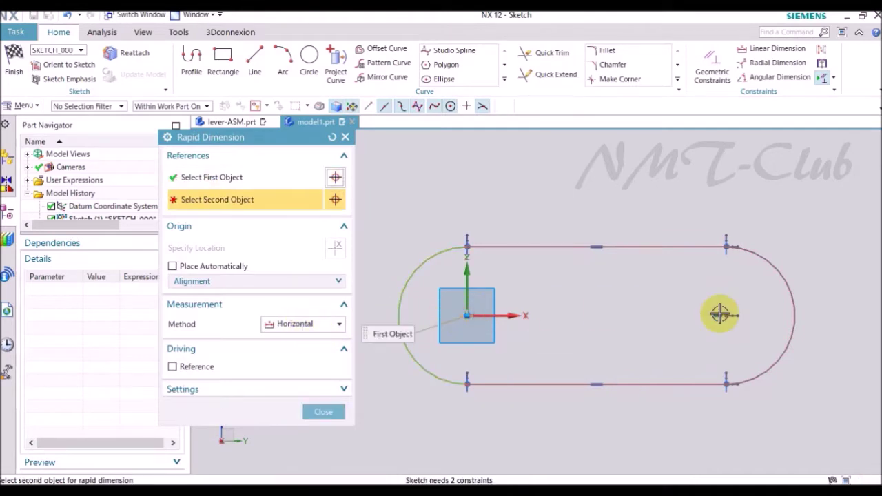
click(725, 315)
click(605, 204)
text(12)
key(Return)
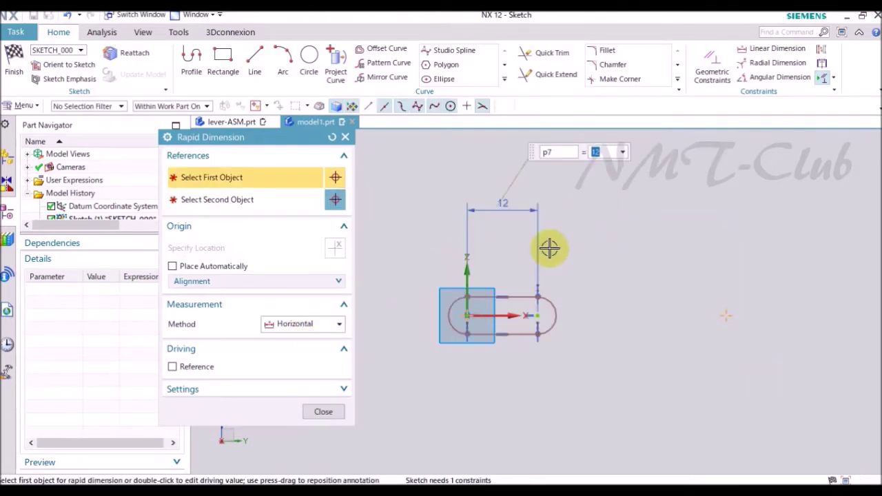
- Add the 7.5 vertical height dimension and finish the slot sketch
click(307, 324)
click(289, 365)
click(466, 315)
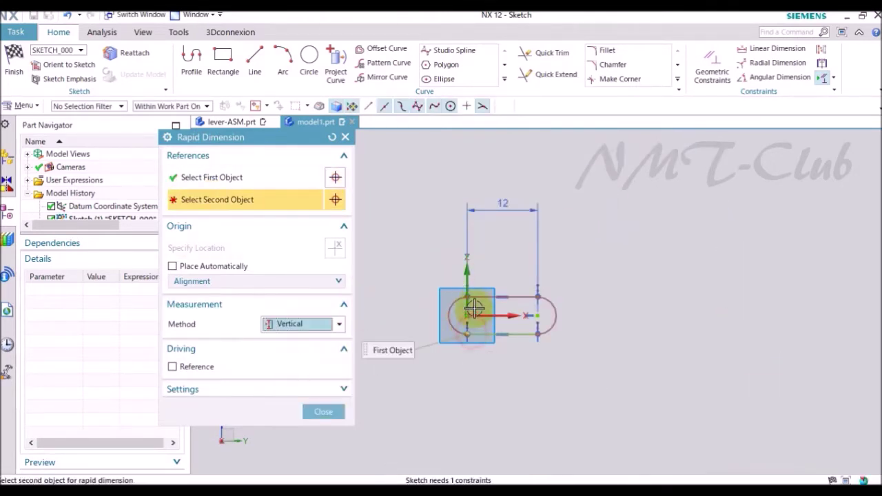
click(404, 313)
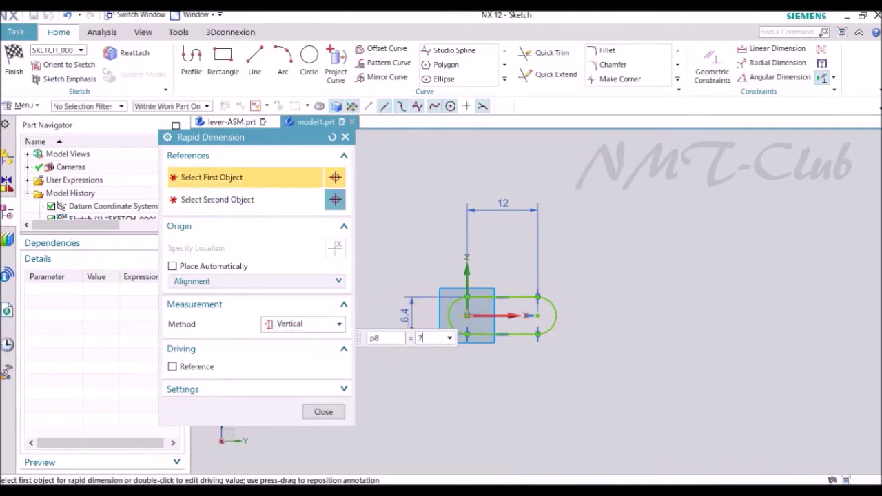
click(323, 412)
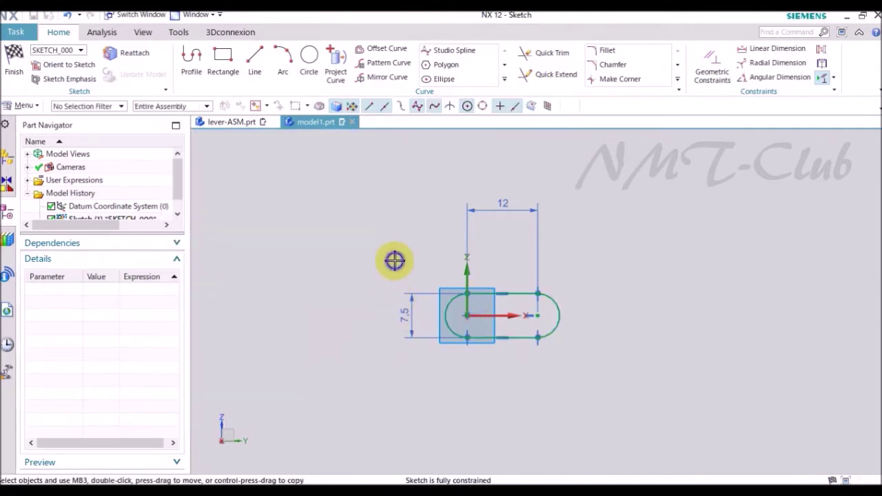
right_click(394, 265)
click(434, 20)
- Extrude the slot profile 3 mm into a solid oblong plate
key(x)
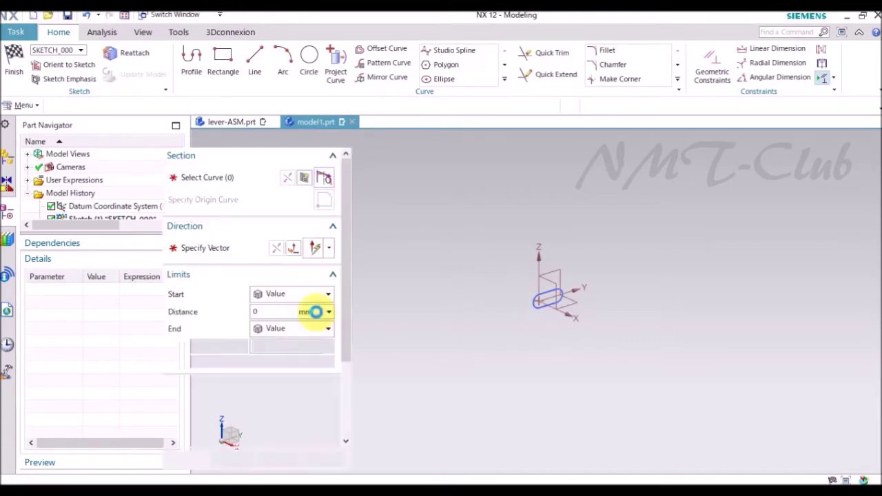
click(283, 346)
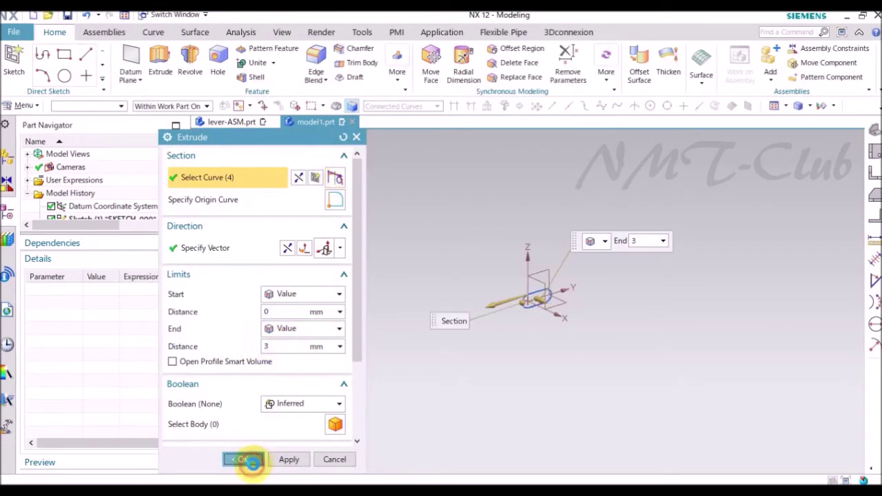
click(251, 462)
middle_drag(547, 319, 556, 275)
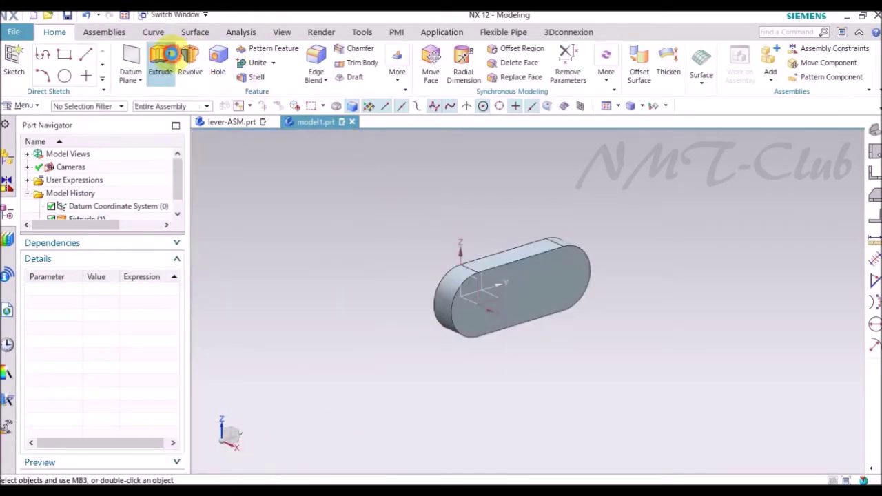
click(166, 58)
click(314, 177)
- Sketch on the plate's top face and draw two Ø3.6 circles at the arc centres
click(532, 295)
click(298, 376)
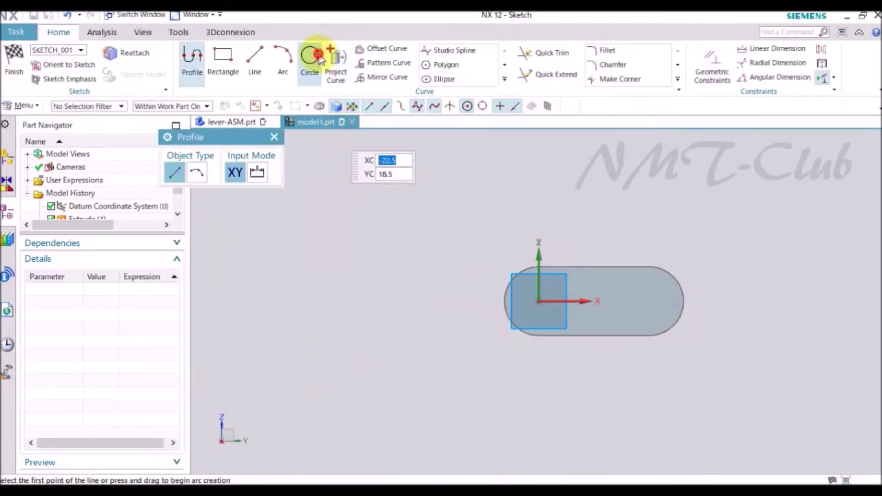
click(320, 59)
click(548, 290)
scroll(550, 293, up, 5)
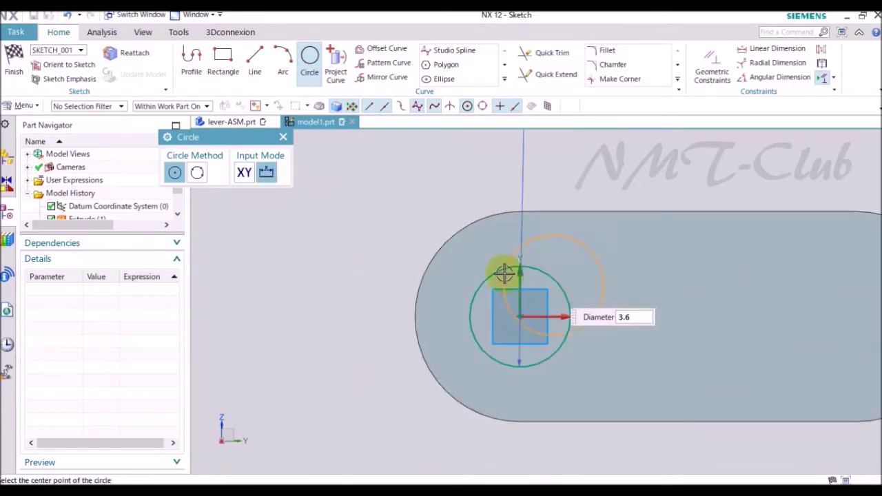
key(Return)
scroll(548, 286, down, 2)
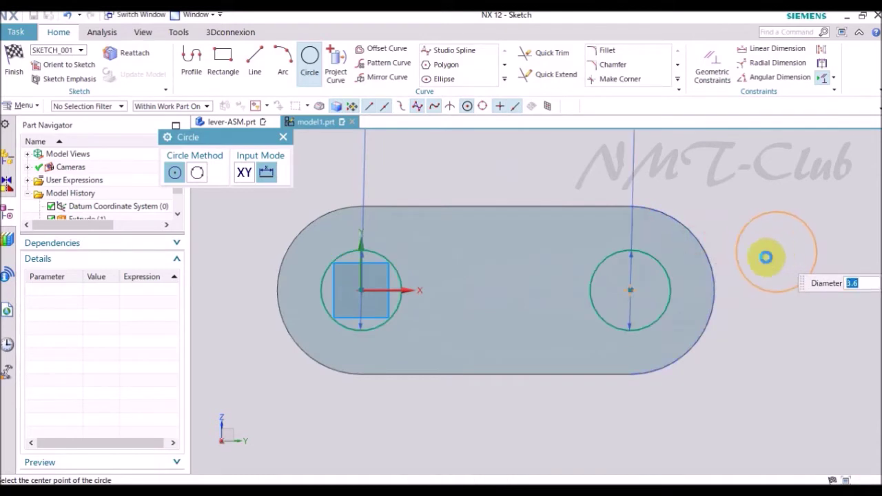
key(Escape)
scroll(603, 261, down, 5)
- Constrain the left and right circles to match each other
key(c)
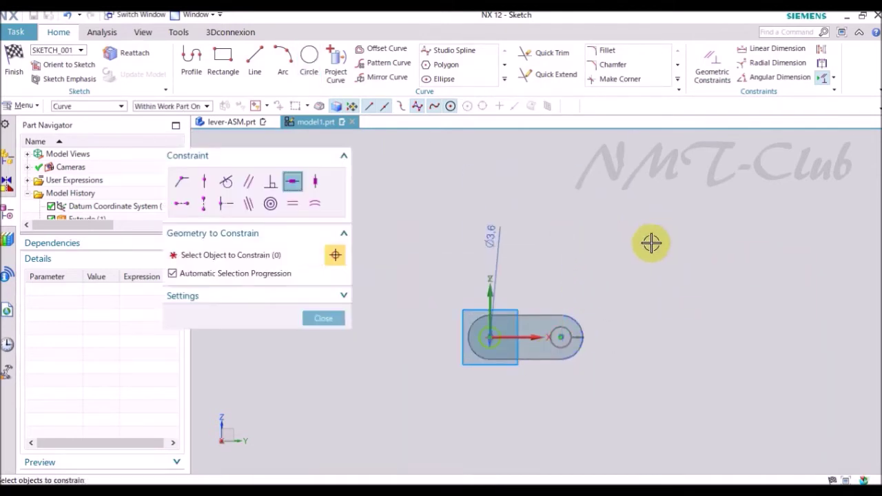
click(315, 204)
scroll(513, 342, up, 4)
click(472, 337)
click(640, 328)
scroll(577, 337, down, 3)
click(335, 338)
click(505, 186)
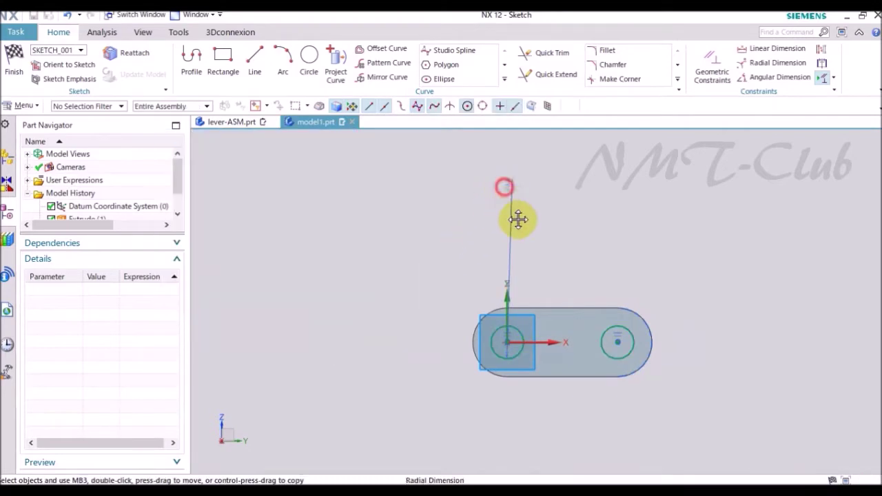
- Finish the sketch and extrude the circles 3.5 mm, united with the plate
right_click(550, 245)
click(559, 227)
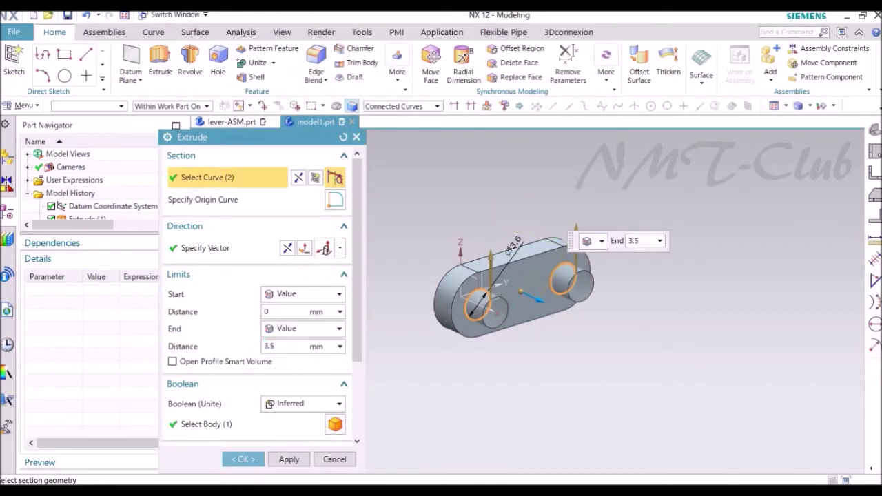
click(296, 404)
click(284, 430)
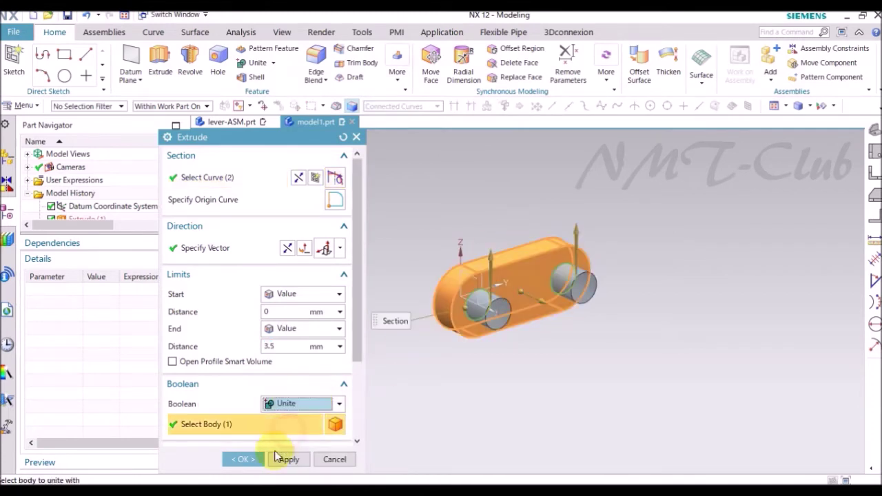
click(260, 458)
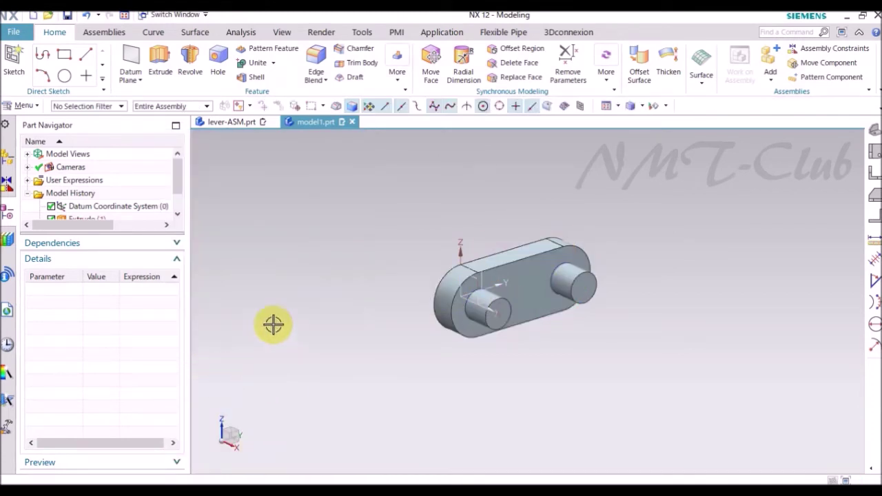
click(189, 58)
mouse_move(515, 374)
middle_down()
mouse_move(528, 331)
mouse_move(484, 310)
middle_up()
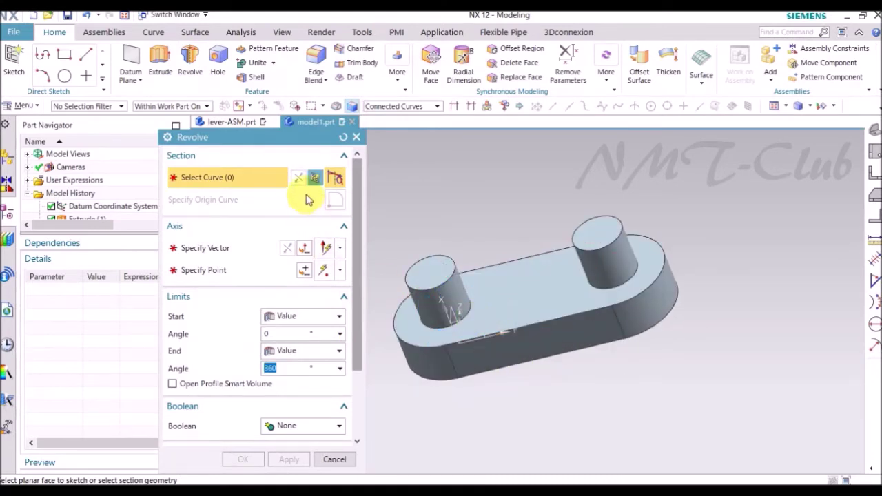
- Create a revolve sketch and draw a circle centred on the left boss's top edge
click(313, 177)
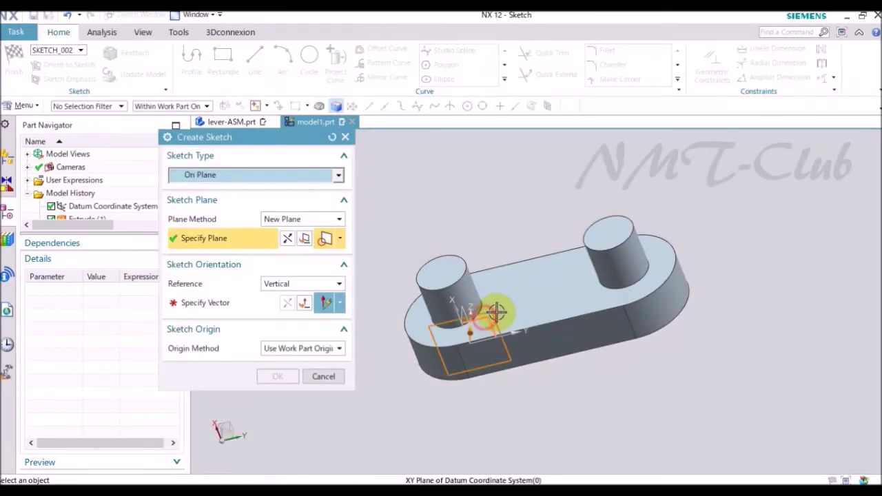
click(492, 268)
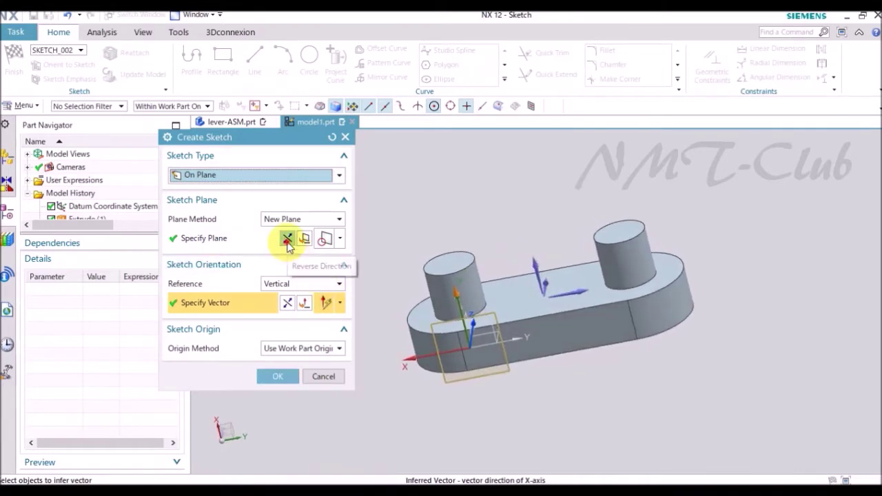
click(286, 376)
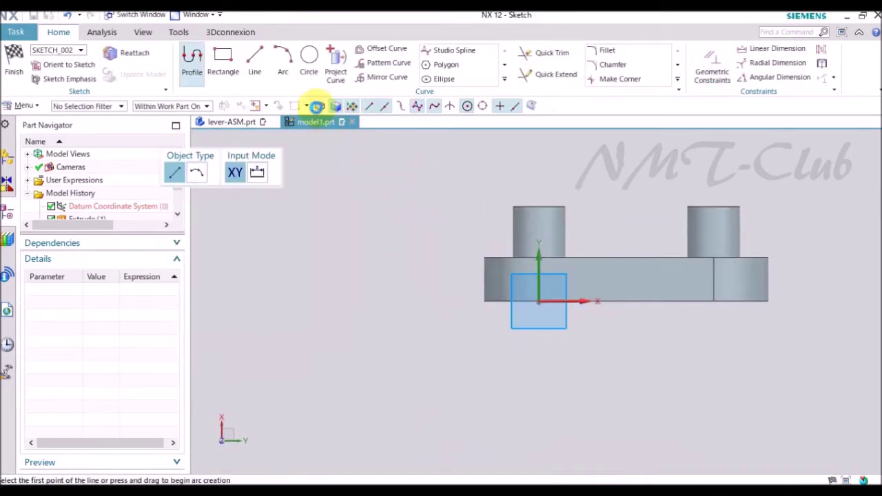
key(o)
scroll(557, 197, up, 2)
scroll(545, 235, up, 2)
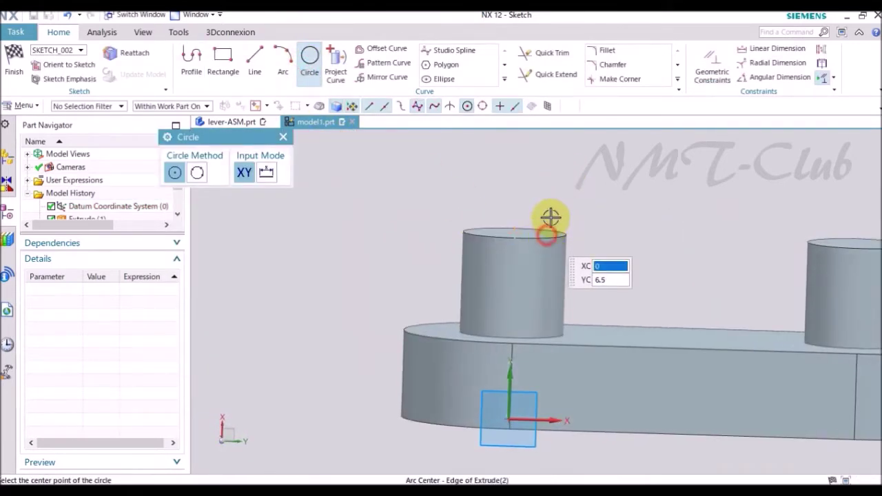
click(549, 220)
click(578, 215)
key(Escape)
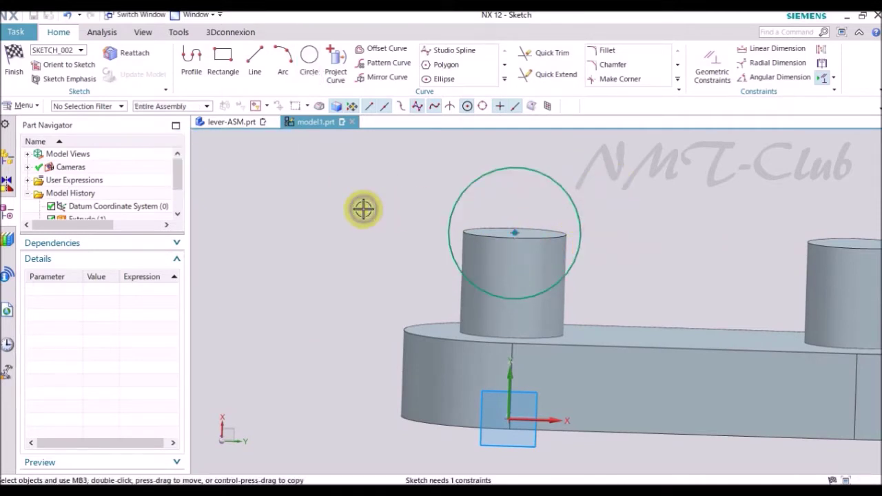
click(388, 207)
- Draw vertical and horizontal lines from the centre and trim the circle to a quarter arc
click(200, 69)
click(539, 144)
click(539, 300)
click(751, 301)
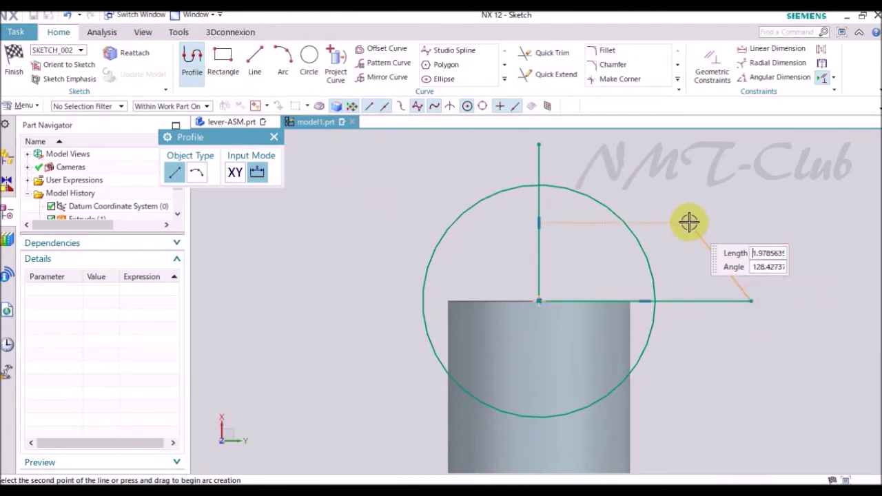
key(Escape)
key(t)
drag(705, 274, 569, 376)
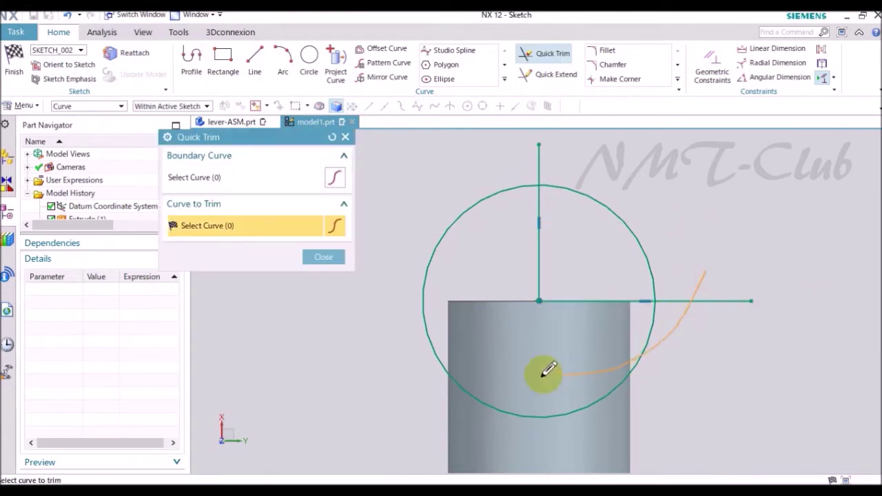
- Dimension the horizontal line as 2.3 with a horizontal measurement
key(d)
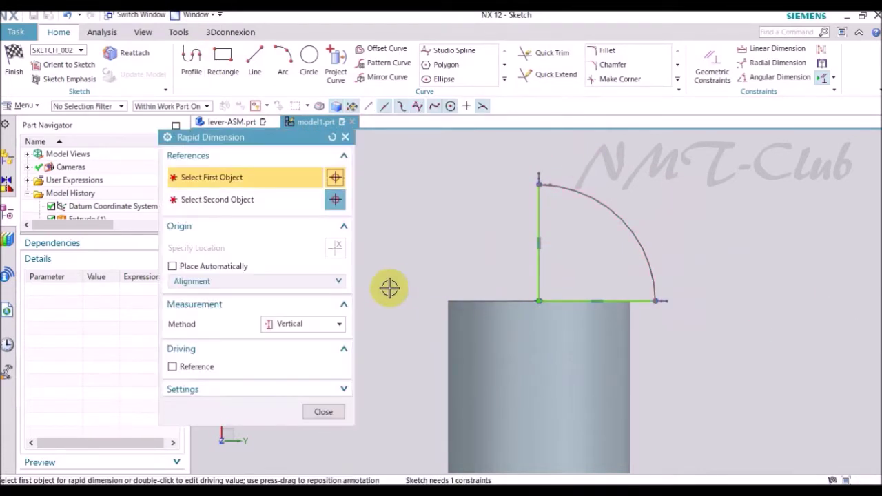
click(299, 325)
click(294, 353)
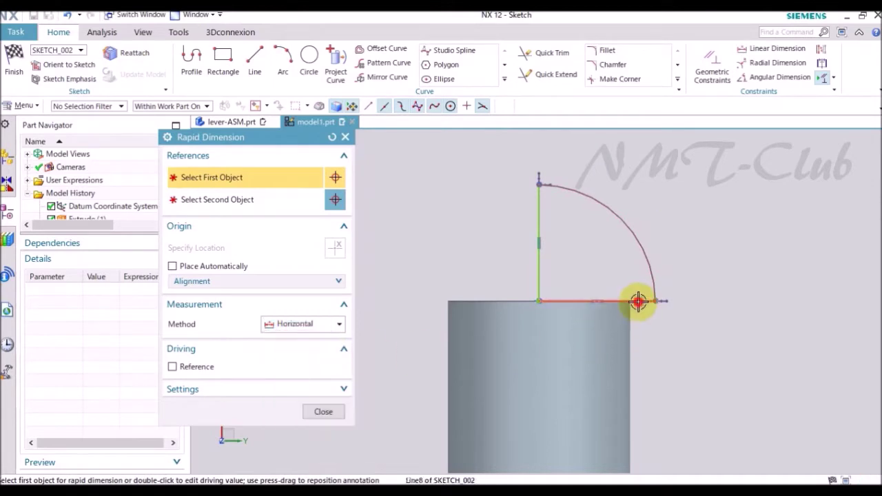
click(638, 301)
click(633, 323)
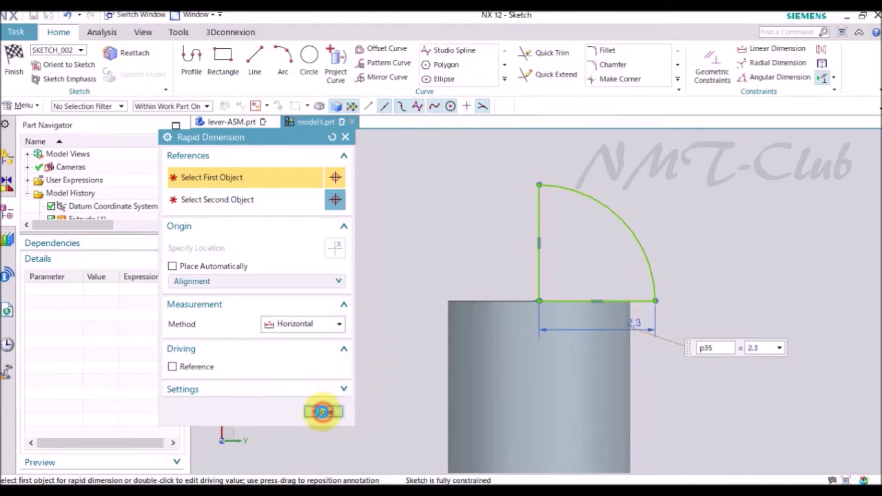
click(323, 411)
- Revolve the quarter-arc about the vertical line, united with the body, to form the dome
right_click(365, 220)
click(387, 225)
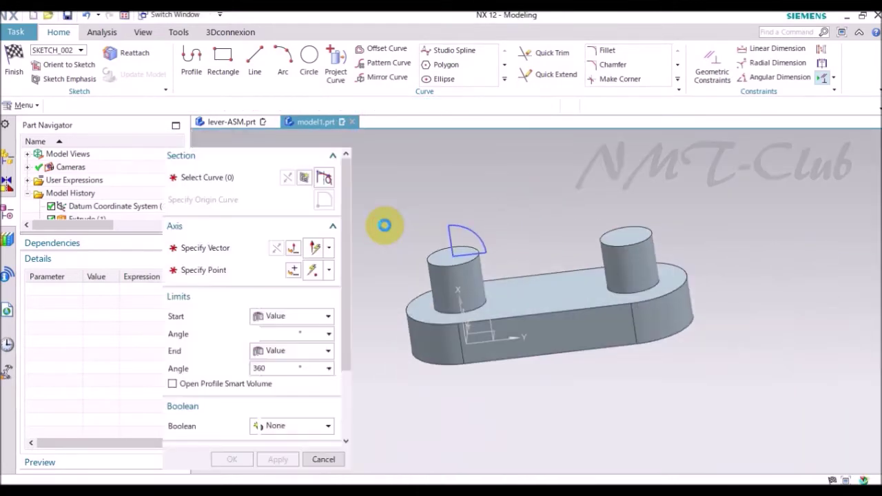
scroll(463, 235, up, 4)
click(492, 235)
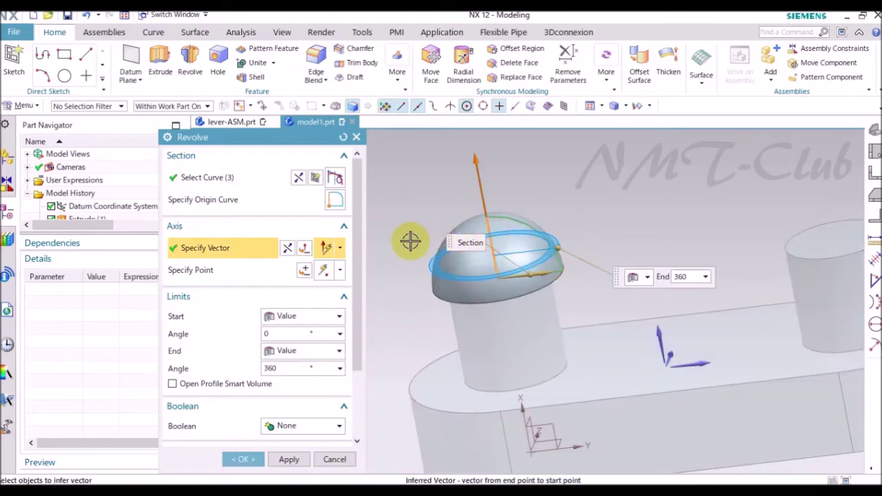
click(287, 426)
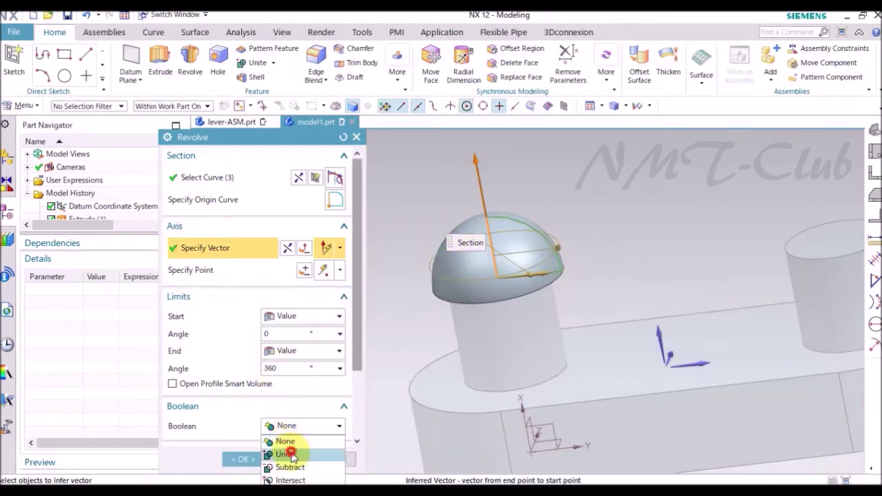
click(286, 454)
click(241, 459)
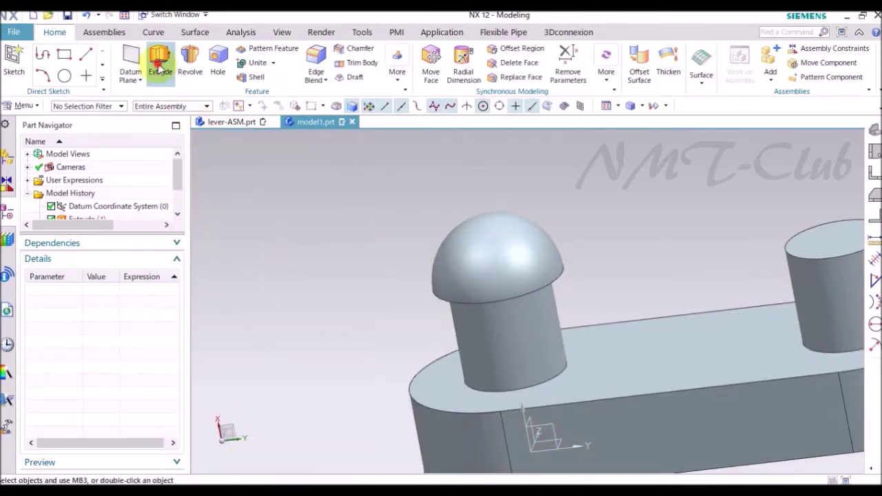
click(158, 67)
- Set up a new extrusion section sketch on the plane through the dome
click(313, 177)
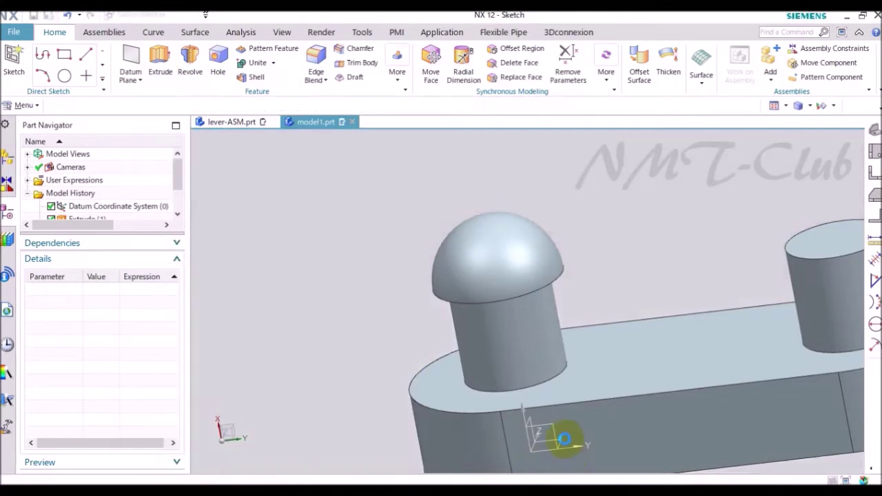
click(520, 414)
click(532, 263)
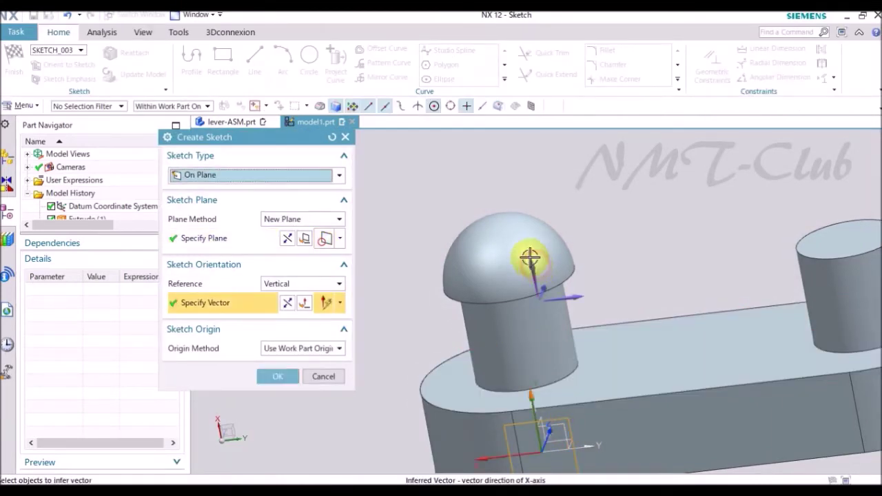
middle_click(476, 277)
click(288, 242)
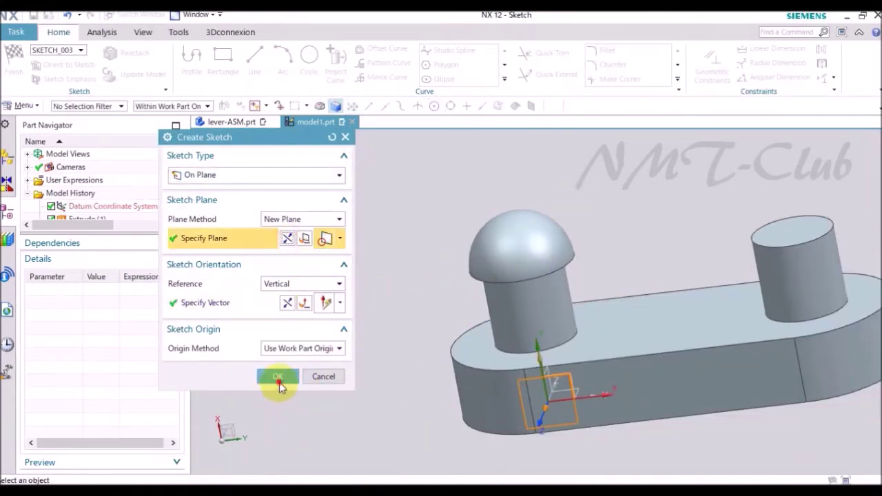
click(277, 378)
- Draw an upright rectangle rising through the domed left boss
click(224, 66)
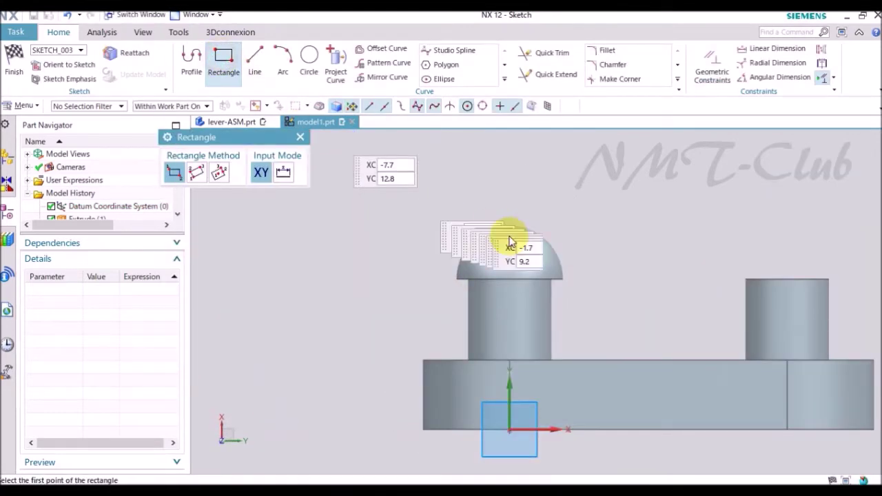
scroll(503, 233, down, 3)
click(472, 155)
click(565, 268)
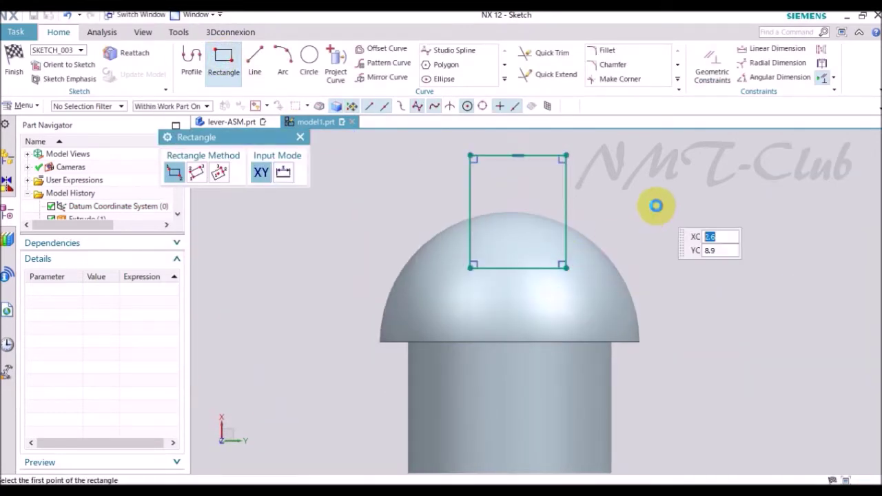
key(Escape)
- Make the rectangle's bottom-edge midpoint coincident with the dome base centre
click(712, 68)
click(182, 182)
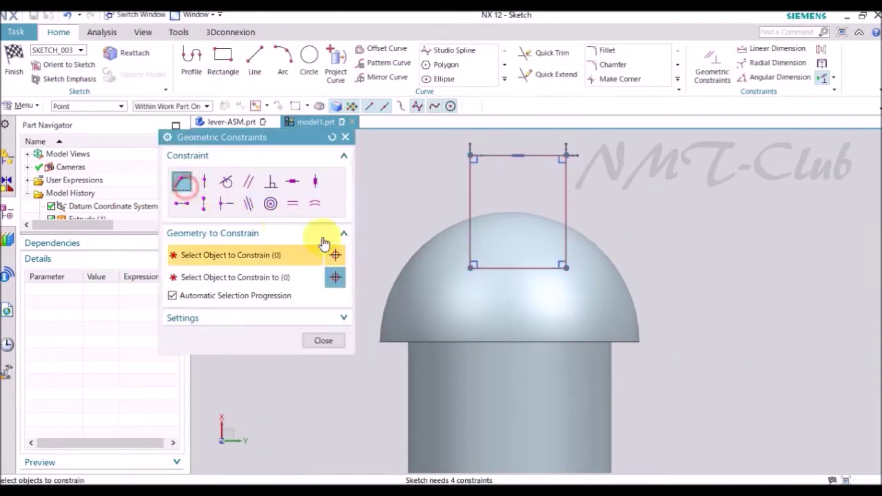
click(525, 270)
click(589, 368)
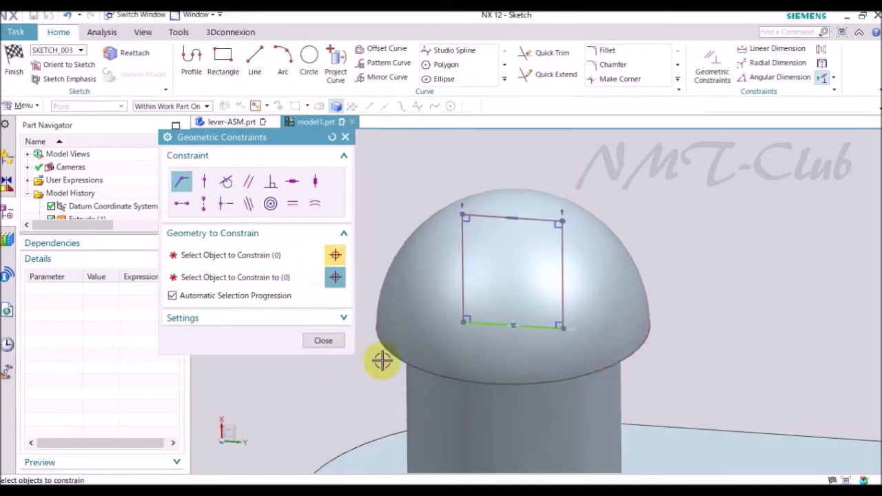
click(323, 339)
click(392, 196)
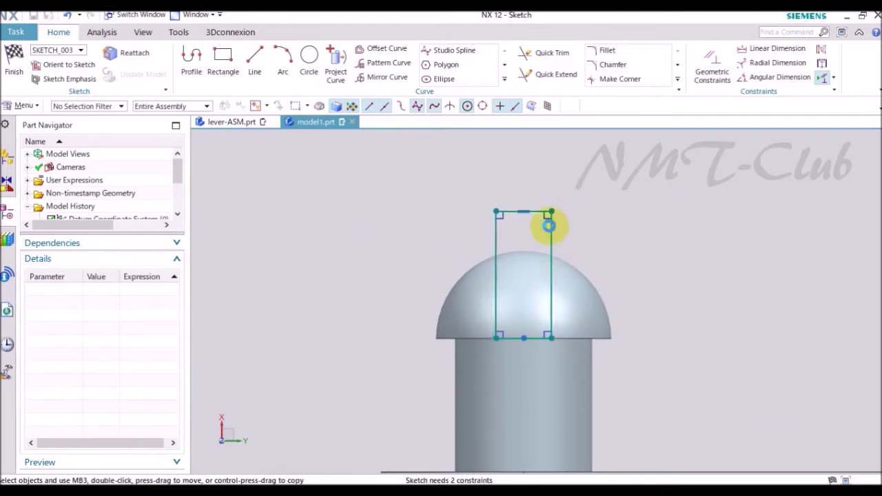
- Dimension the rectangle width as 0.5 and finish the sketch
key(d)
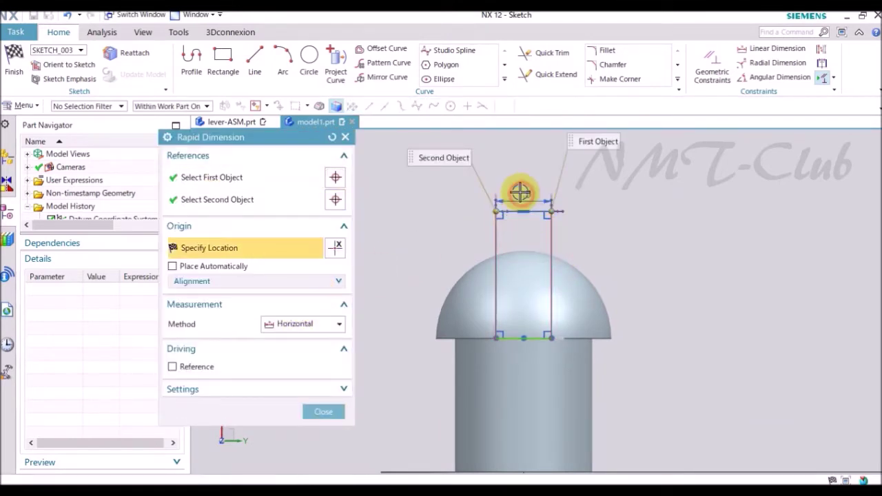
click(518, 190)
text(.5)
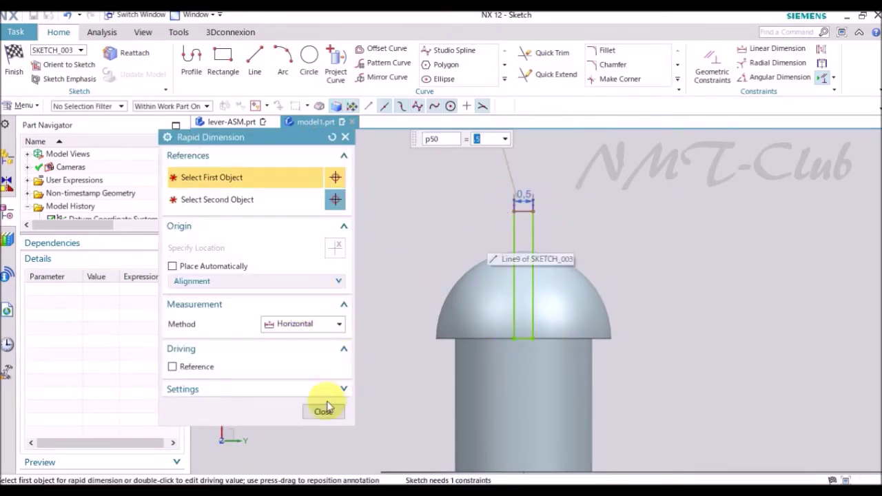
click(323, 411)
right_click(408, 219)
click(432, 226)
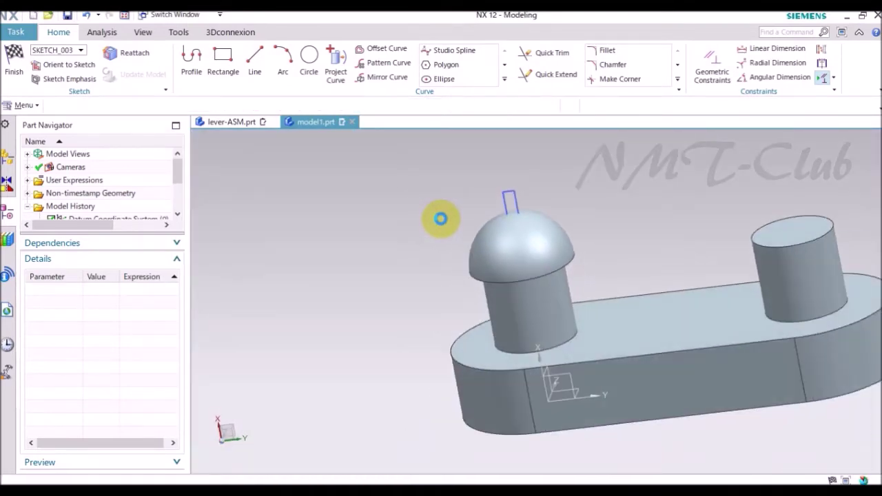
- Extrude the rectangle symmetrically, distance 3, with Subtract to cut the slot through the dome
key(x)
click(288, 294)
click(285, 319)
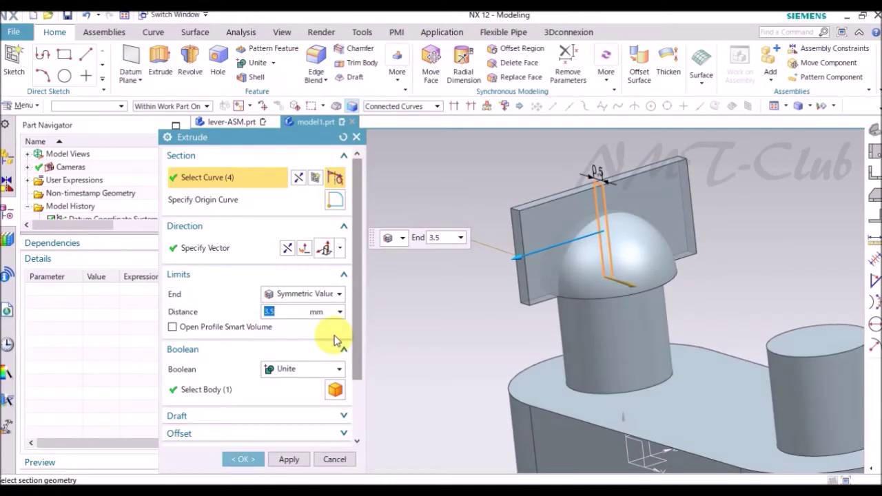
click(287, 370)
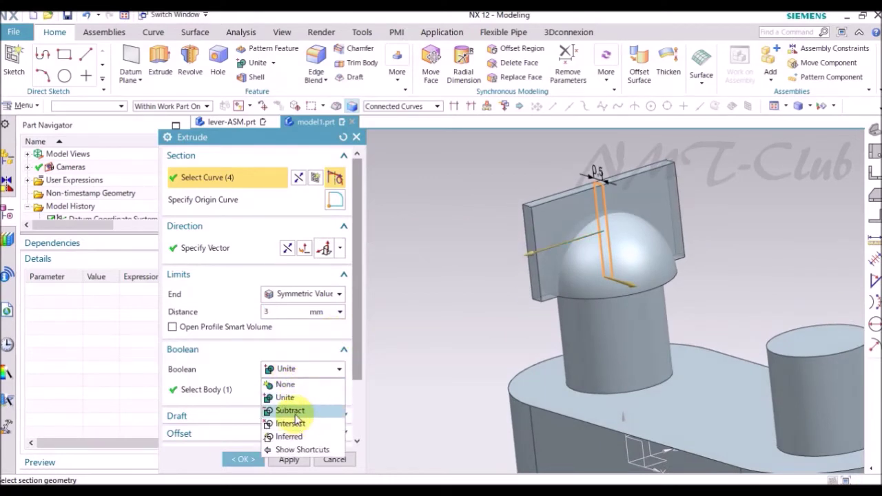
click(290, 411)
click(248, 457)
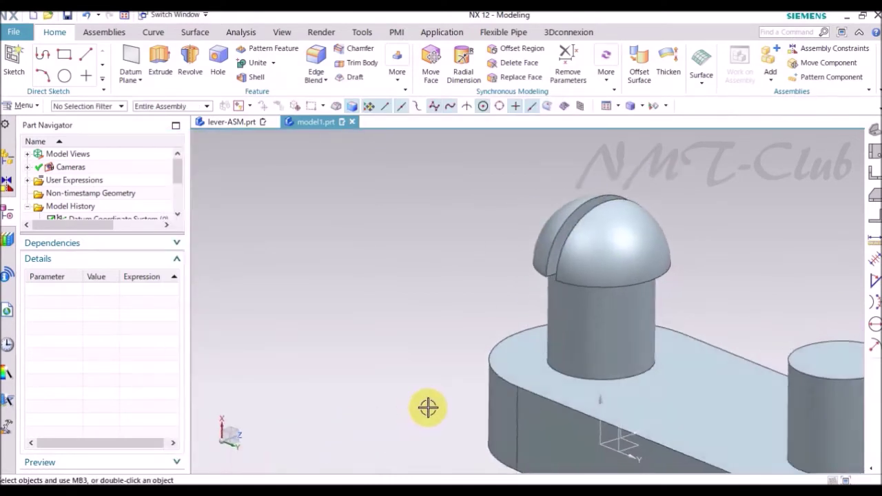
middle_drag(427, 408, 419, 398)
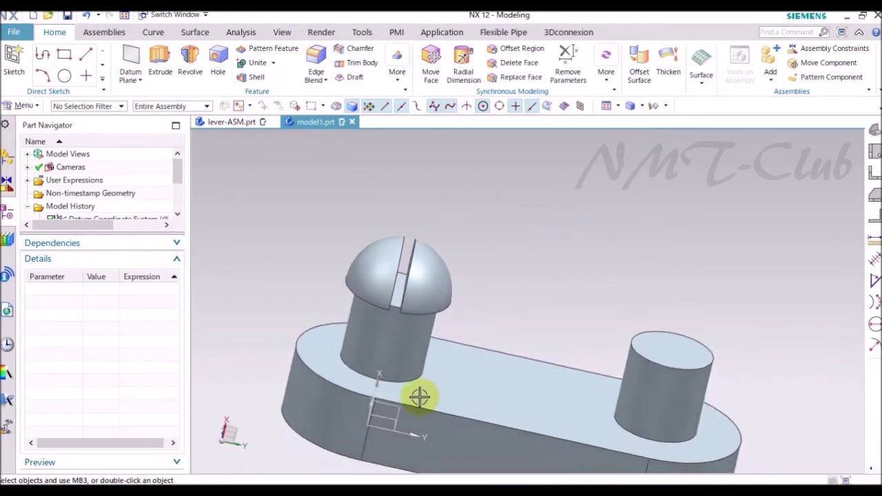
drag(145, 293, 146, 362)
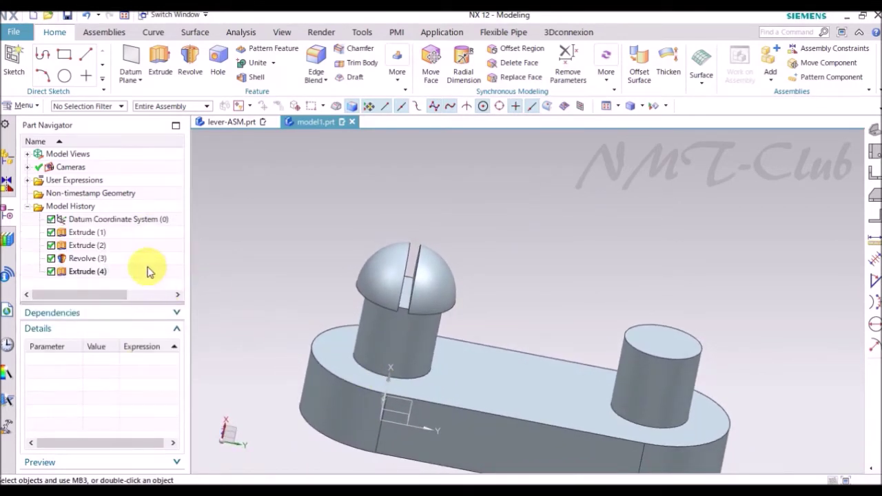
- Group Revolve (3) and Extrude (4) into a feature group
click(89, 260)
ctrl+click(88, 272)
right_click(88, 272)
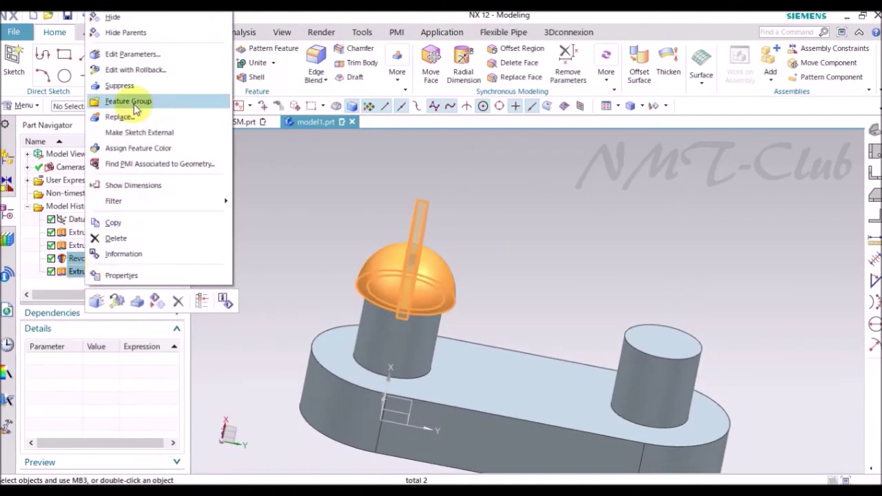
click(131, 101)
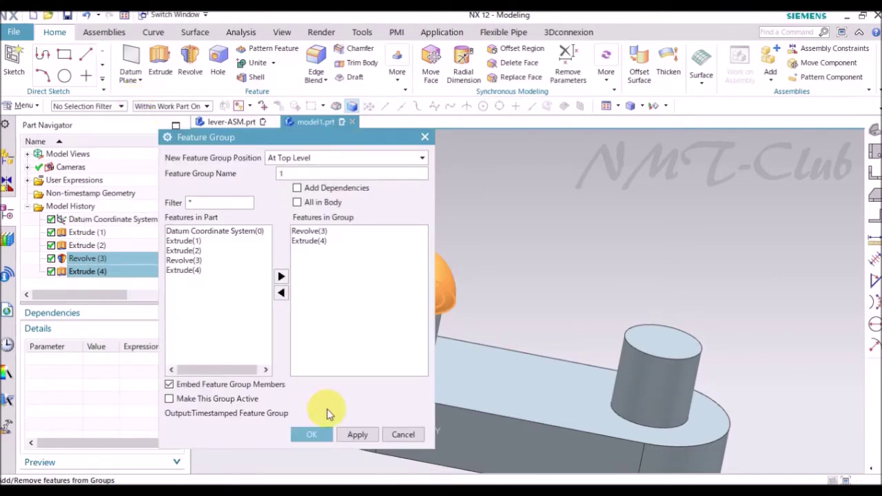
click(312, 434)
- Pattern Feature Group (5) linearly along Y, count 2, pitch 12
click(157, 260)
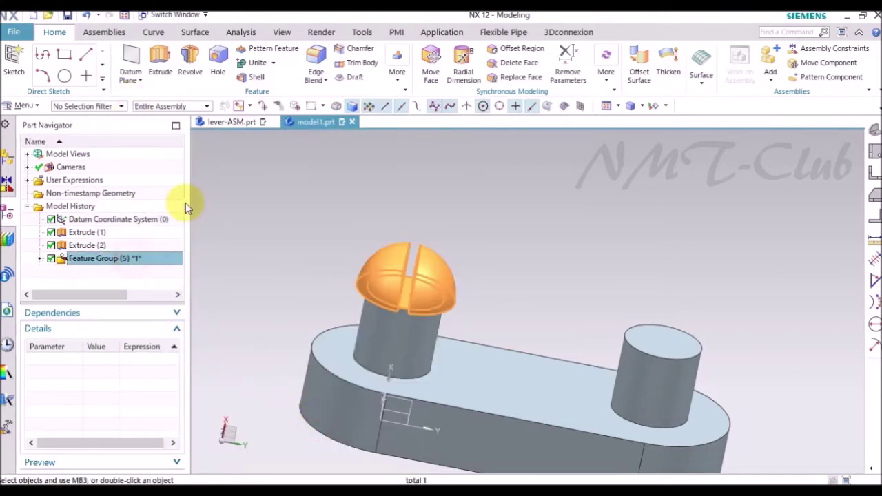
click(273, 53)
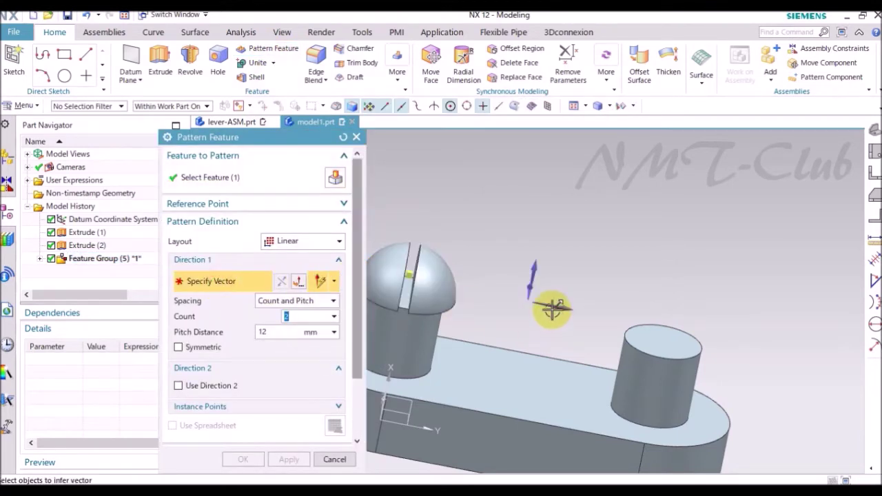
click(448, 324)
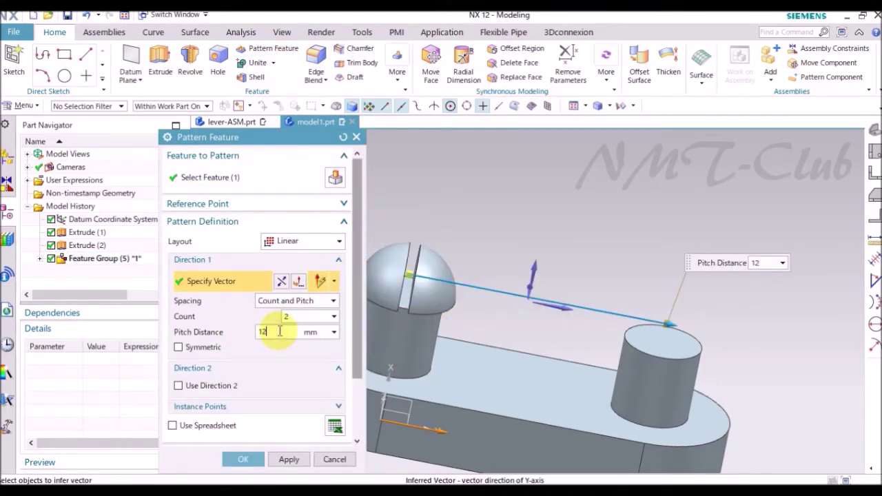
click(248, 448)
mouse_move(522, 269)
middle_down()
mouse_move(807, 308)
mouse_move(872, 191)
middle_up()
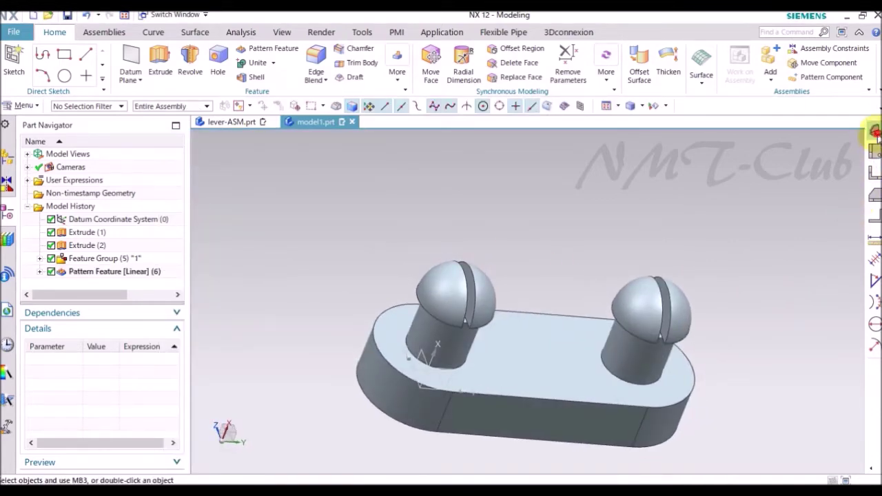
middle_drag(875, 132, 875, 131)
click(158, 67)
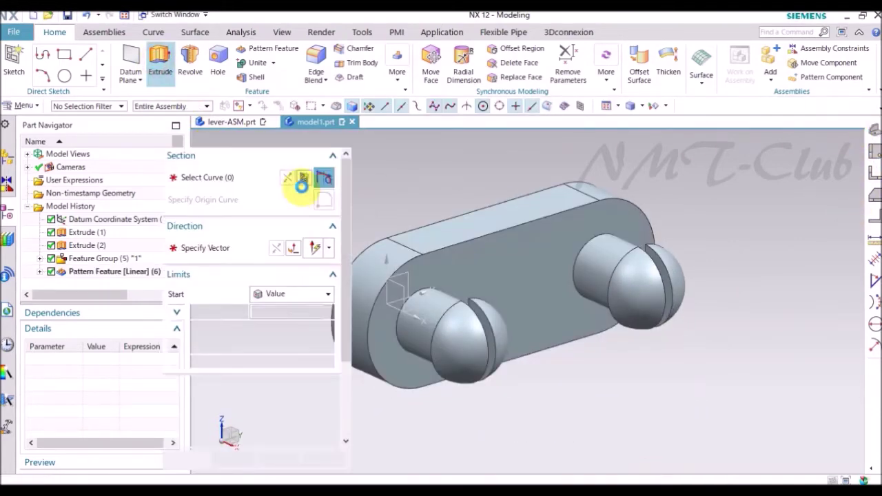
- On the plate's flat face, sketch a Ø3.7 circle to the right of the slot
click(312, 173)
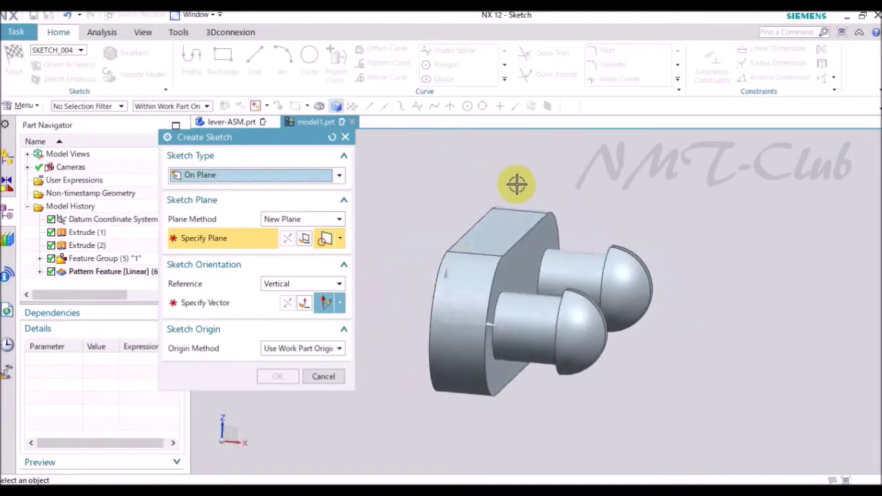
click(496, 258)
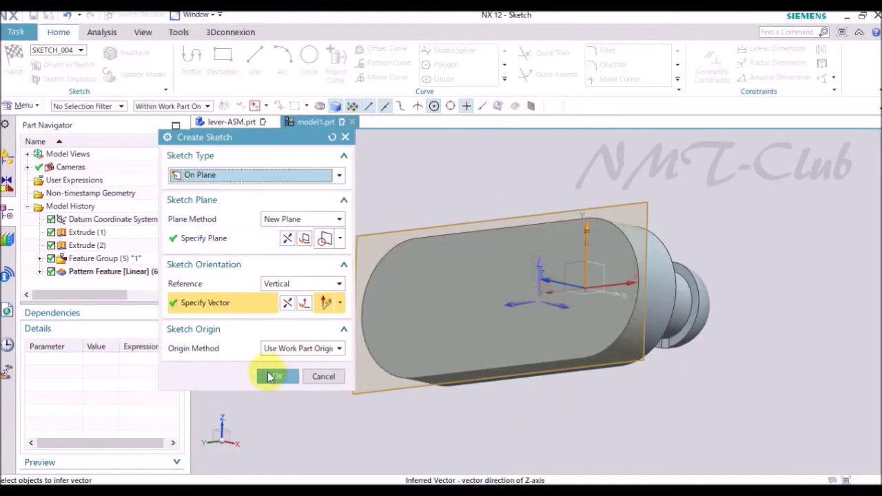
click(270, 376)
click(309, 59)
click(679, 286)
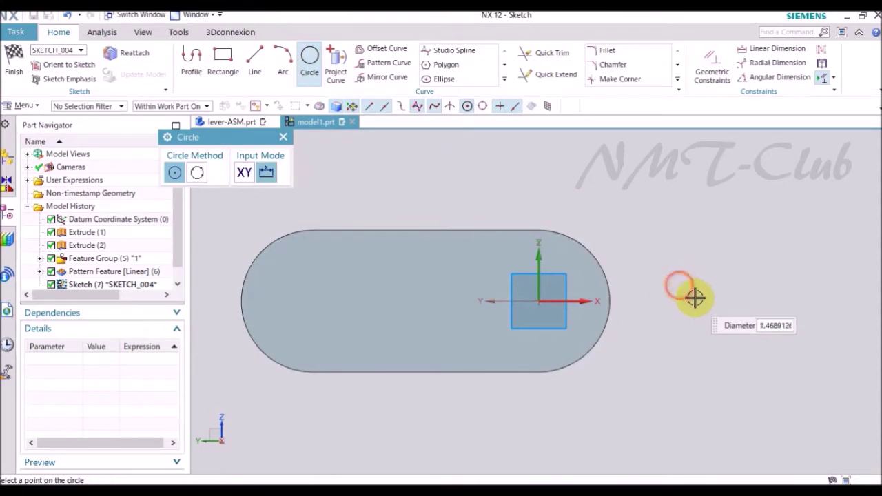
text(3.7)
click(703, 310)
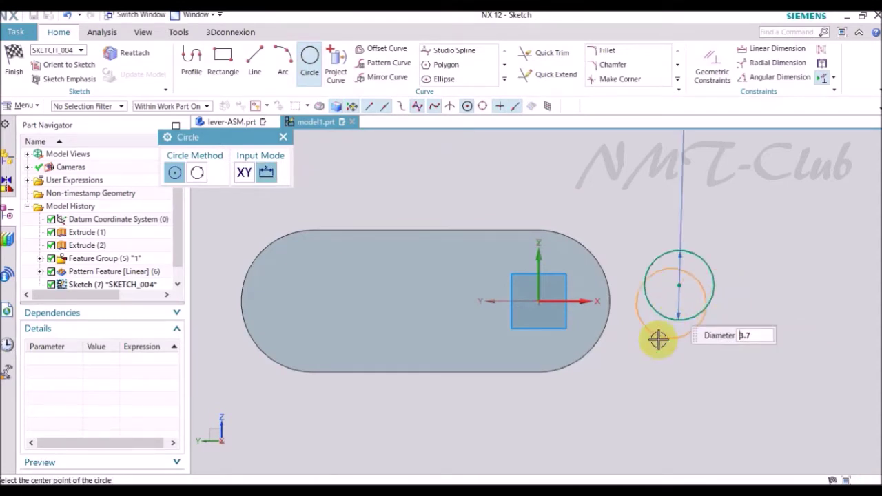
key(Escape)
- Align the circle centre level with the origin and dimension it 0.9 horizontally from the origin
key(c)
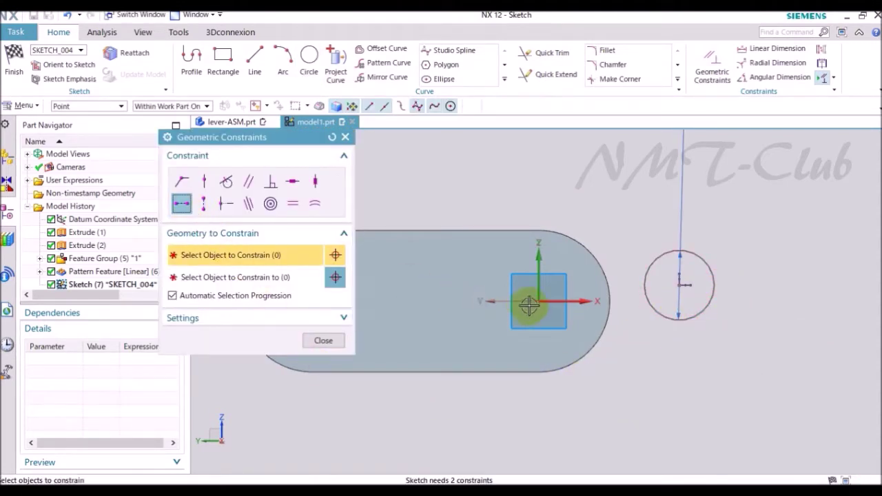
click(538, 301)
click(678, 284)
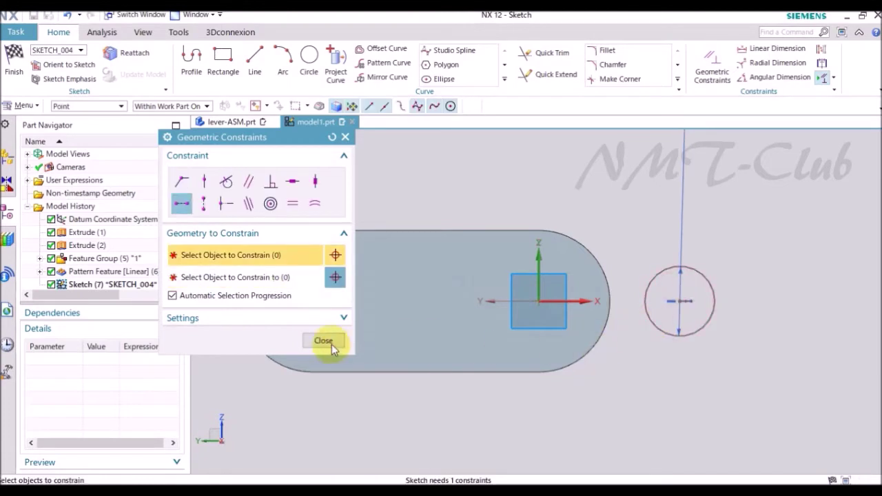
click(323, 341)
click(312, 330)
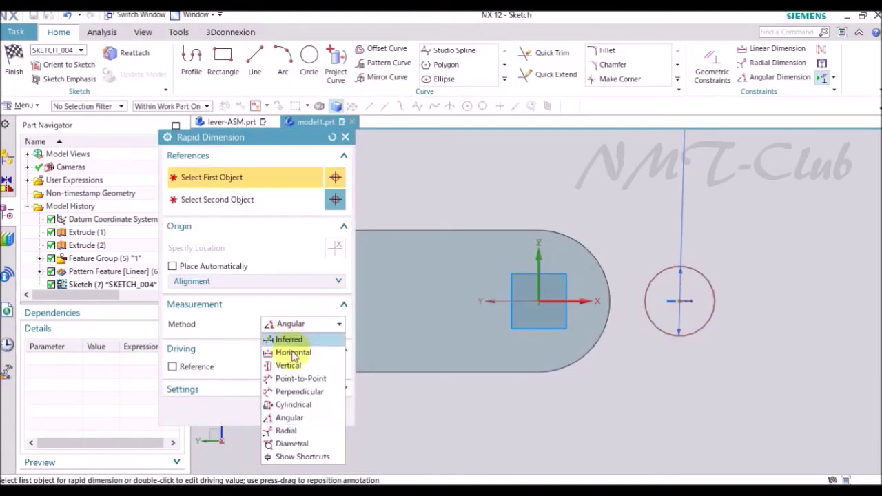
click(291, 354)
click(539, 304)
click(679, 302)
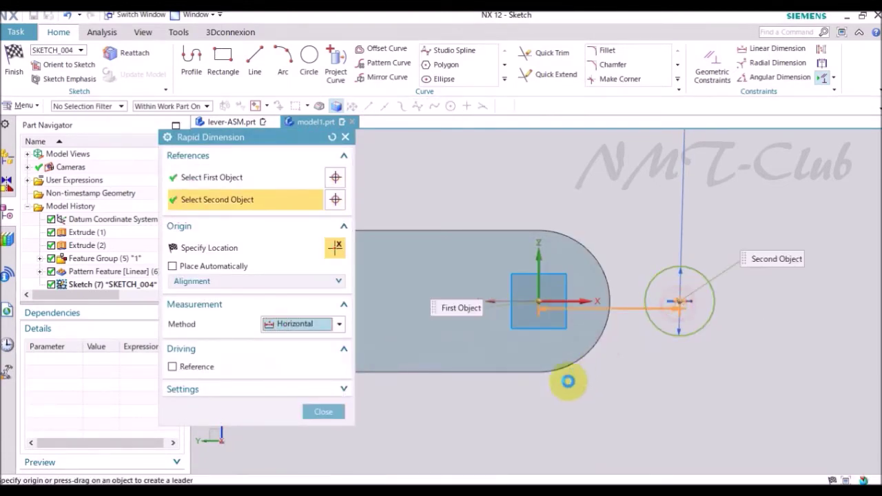
click(591, 387)
key(Return)
click(324, 413)
- Finish the sketch and extrude the circle 1.5 mm, united with the plate
right_click(654, 264)
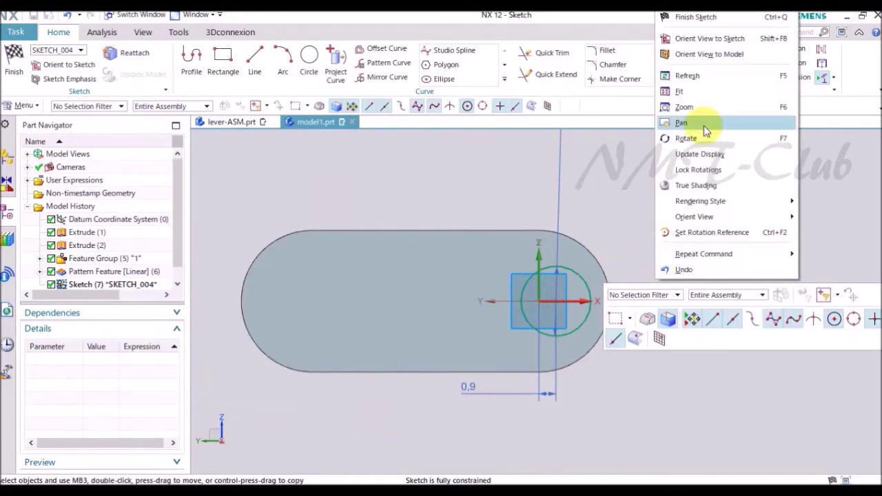
click(696, 17)
key(x)
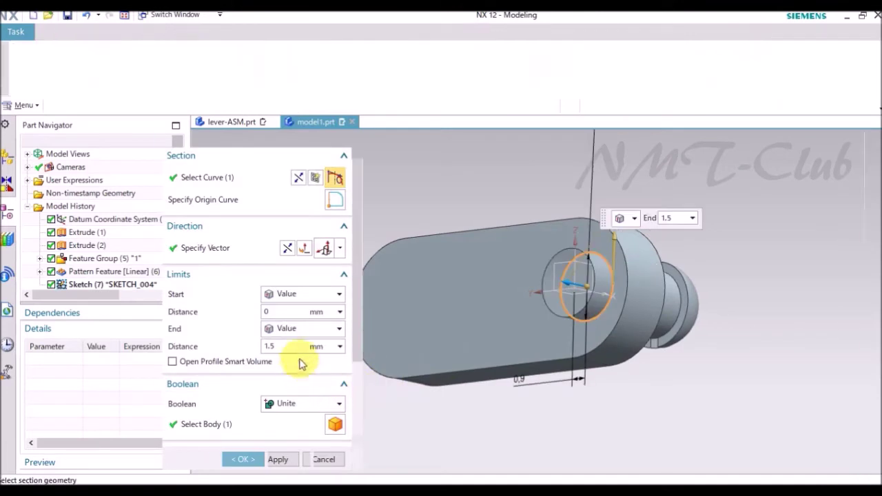
click(271, 346)
click(252, 468)
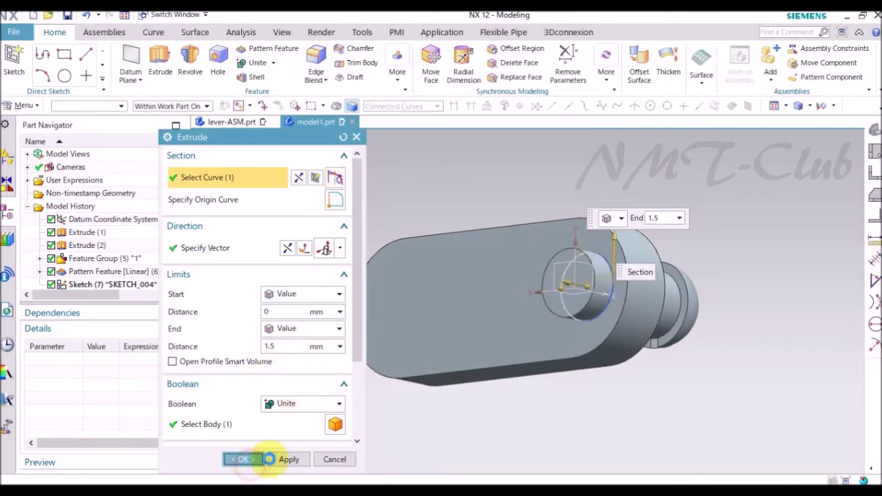
- Start a new extrusion sketched on the plate's flat face
click(160, 62)
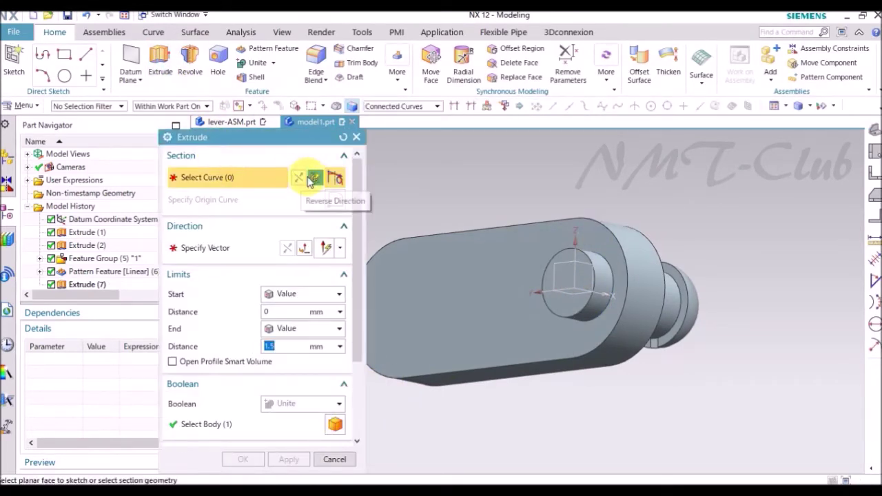
click(308, 177)
click(551, 265)
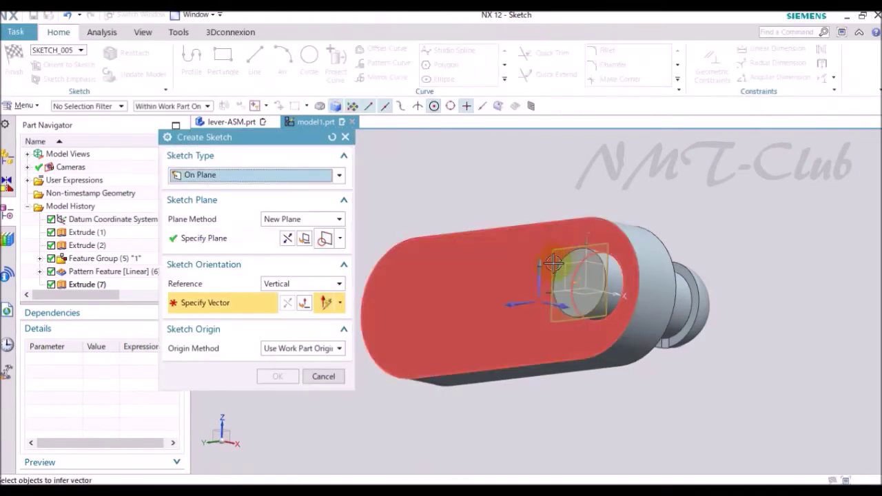
- Draw a two-segment profile line ending tangent on top of the circle
click(277, 376)
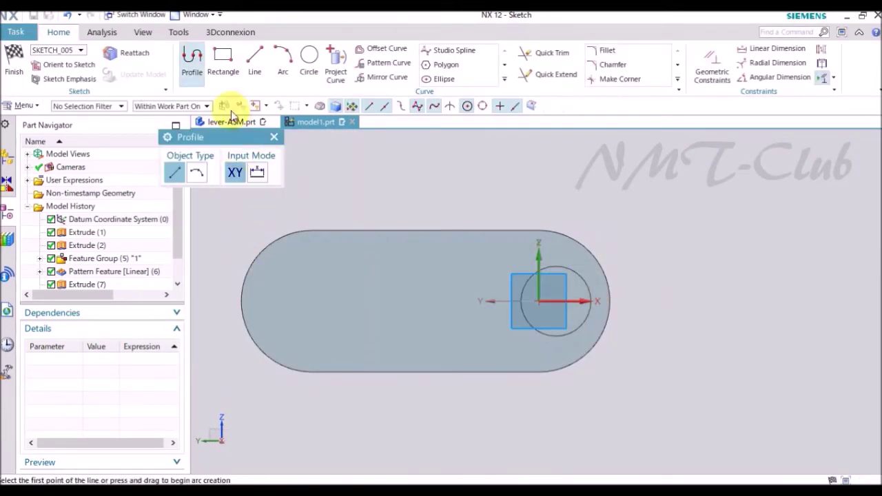
click(380, 326)
click(425, 282)
scroll(545, 252, down, 2)
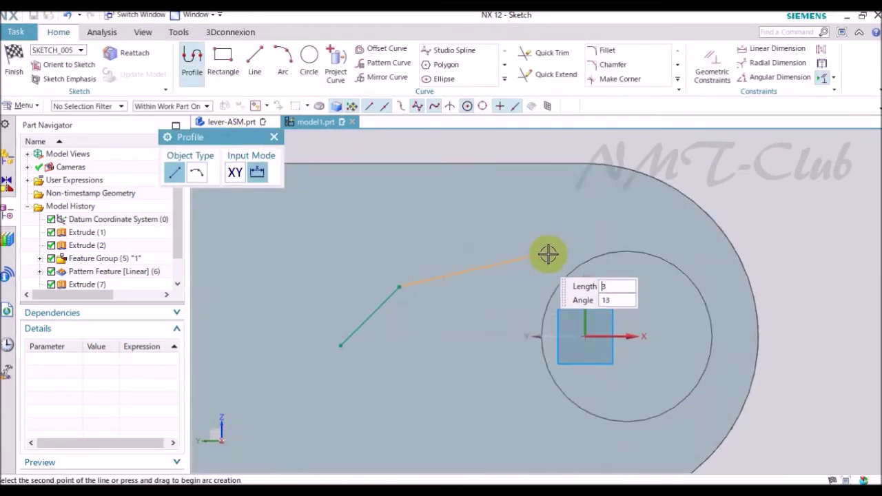
scroll(675, 247, down, 3)
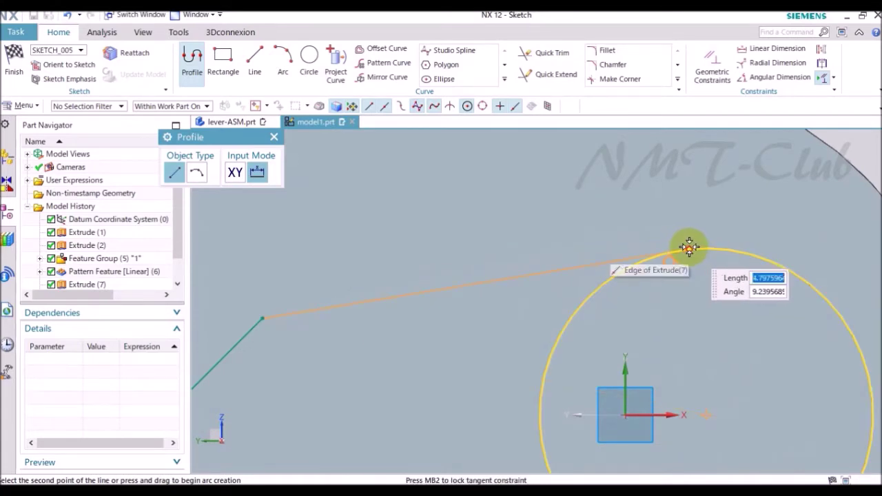
click(689, 247)
scroll(689, 247, up, 2)
- Align the line's start point level with the circle centre, then mirror both lines across the horizontal axis
key(c)
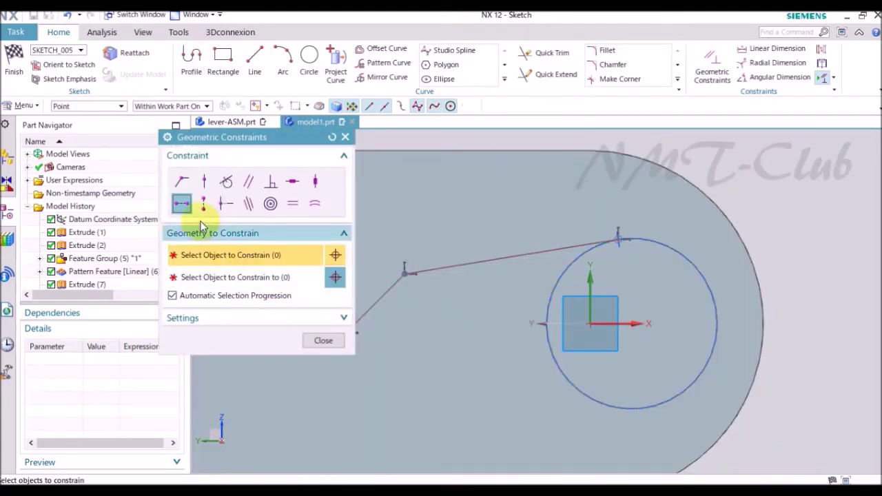
scroll(538, 323, up, 1)
click(384, 329)
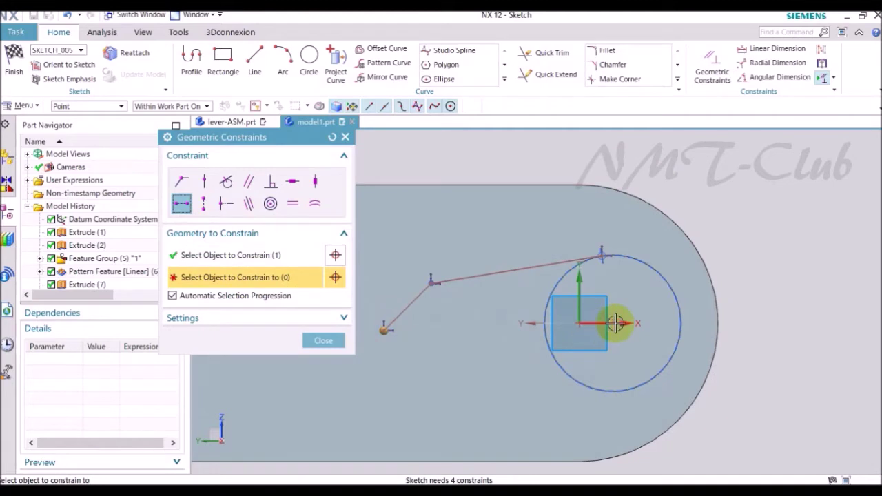
click(591, 331)
click(335, 342)
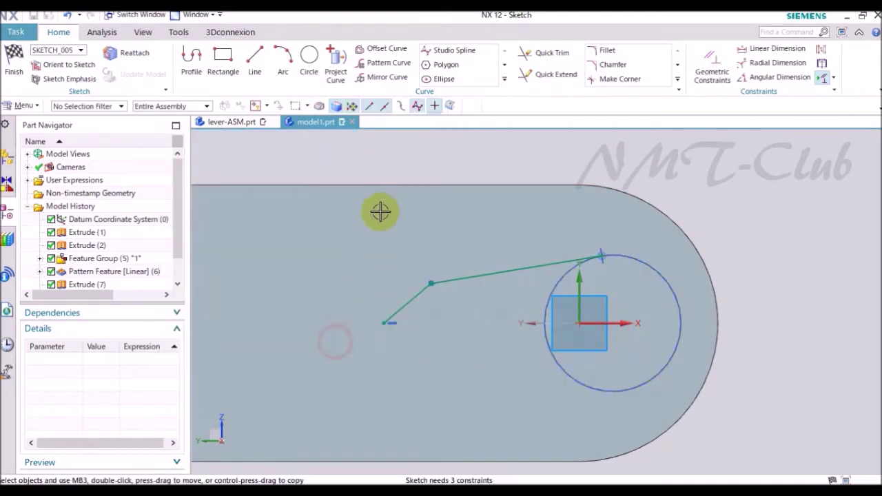
click(388, 79)
middle_click(455, 300)
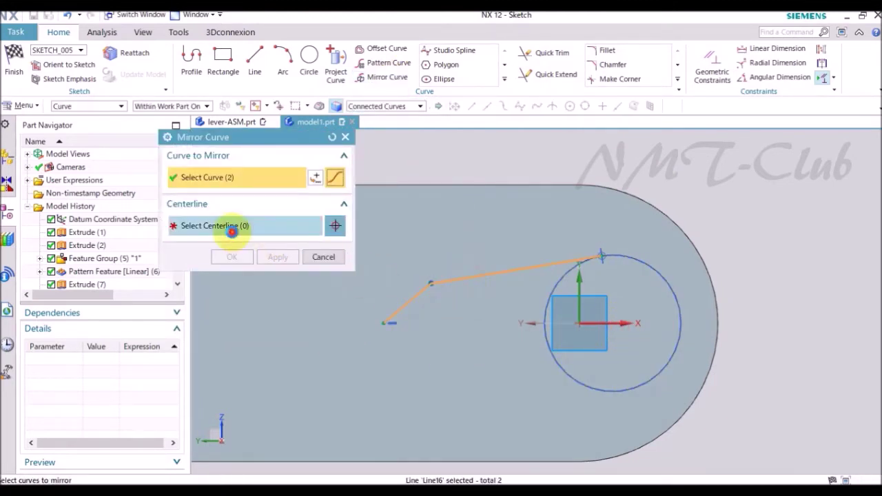
click(235, 256)
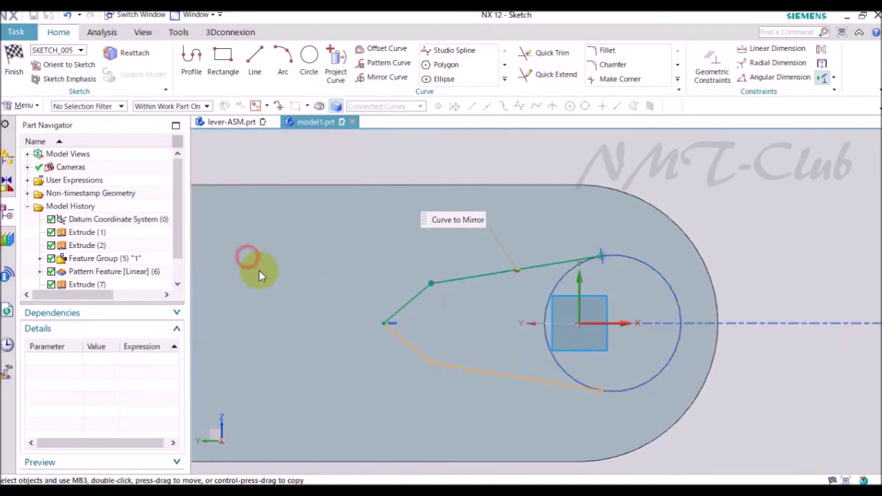
- Dimension the teardrop outline with 5 to the upper junction and 7.3 overall length
key(d)
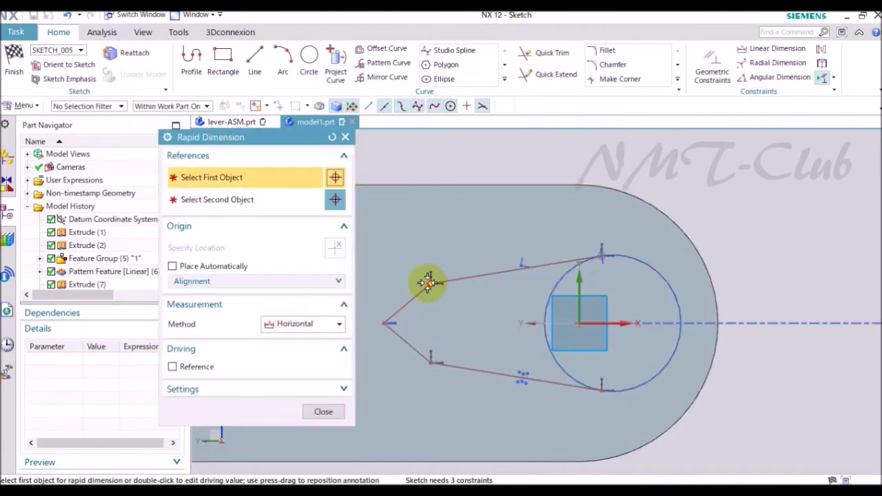
click(428, 282)
click(683, 319)
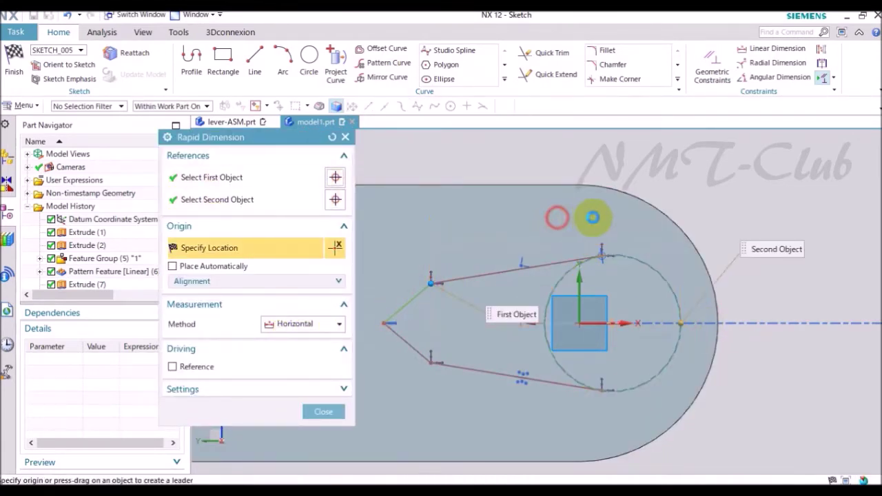
click(590, 218)
click(384, 325)
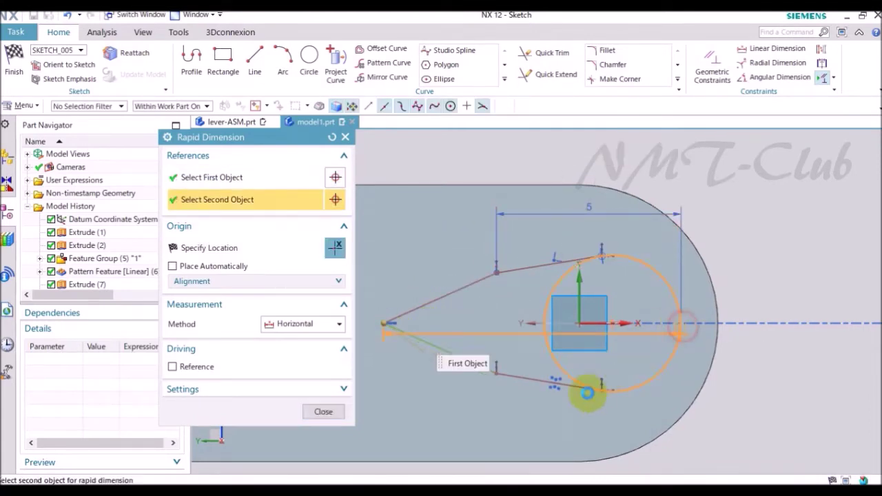
click(597, 384)
click(551, 410)
text(7.3)
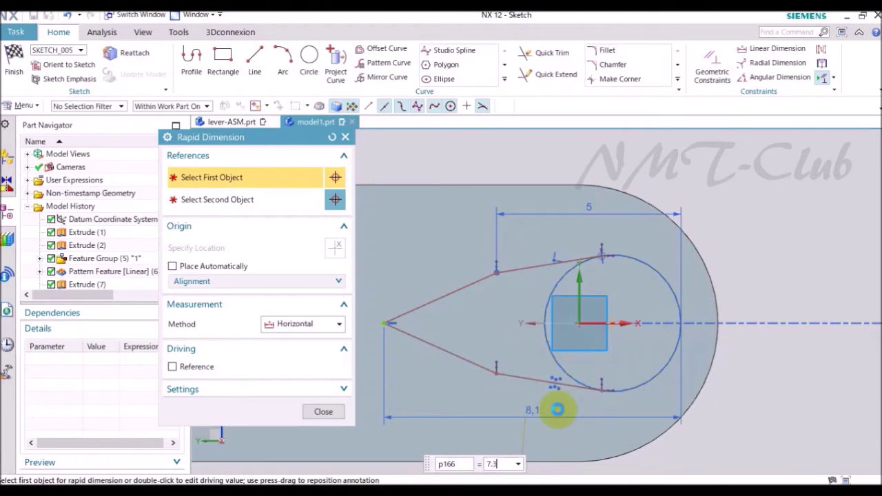
click(310, 417)
- Round the left tip with an R0.5 fillet and project the boss circle into the sketch
key(f)
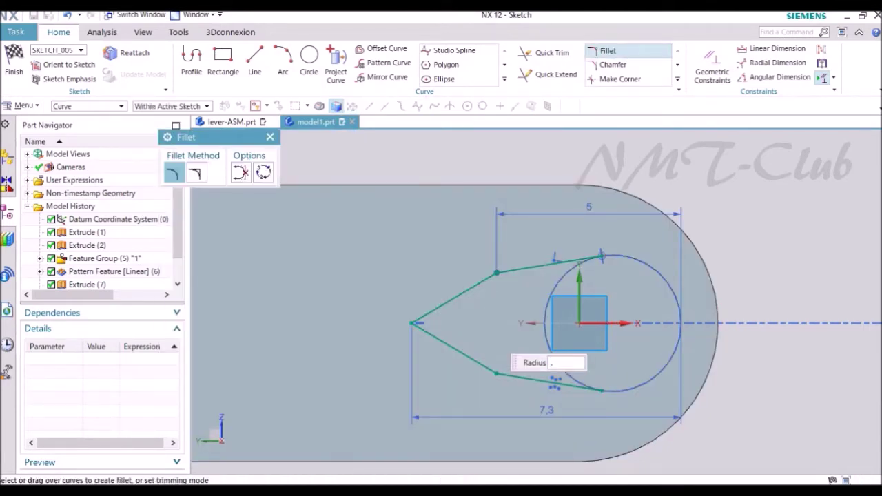
scroll(448, 326, up, 3)
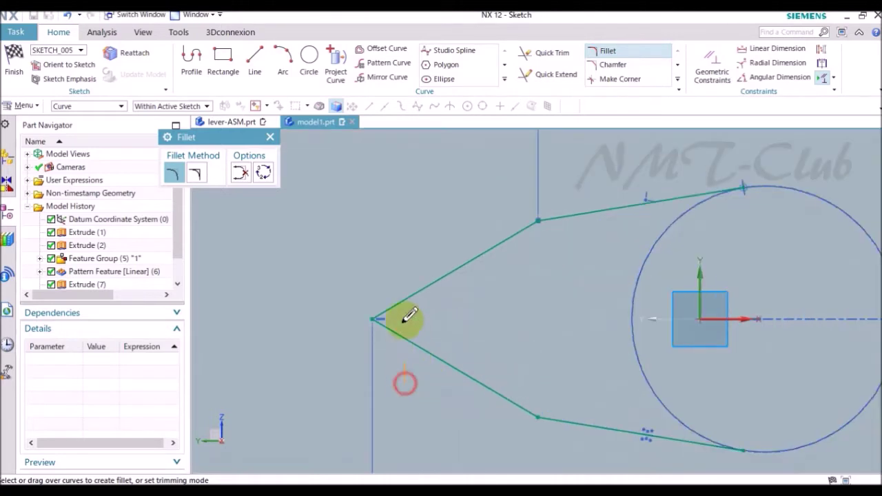
scroll(341, 285, down, 4)
key(Escape)
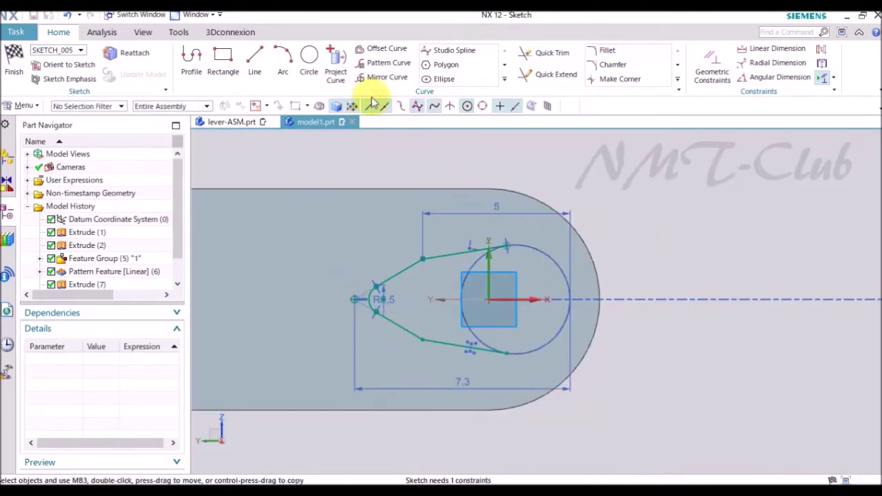
click(338, 64)
click(386, 105)
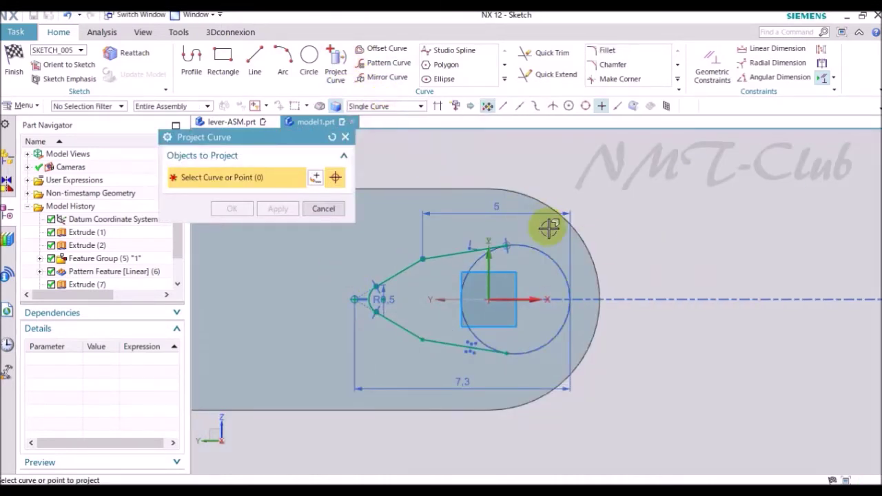
click(555, 257)
click(232, 209)
- Trim the outline, finish the teardrop sketch, and orbit to view the top face
scroll(421, 255, up, 2)
key(t)
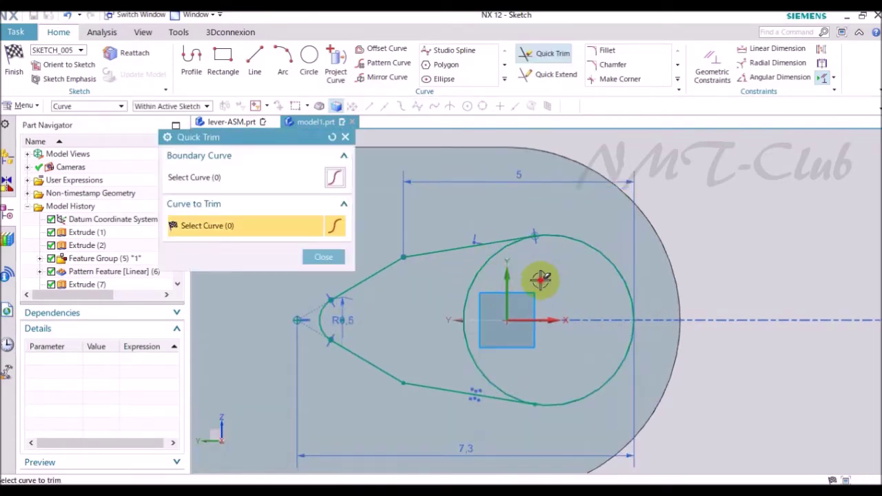
key(Escape)
right_click(689, 221)
click(698, 226)
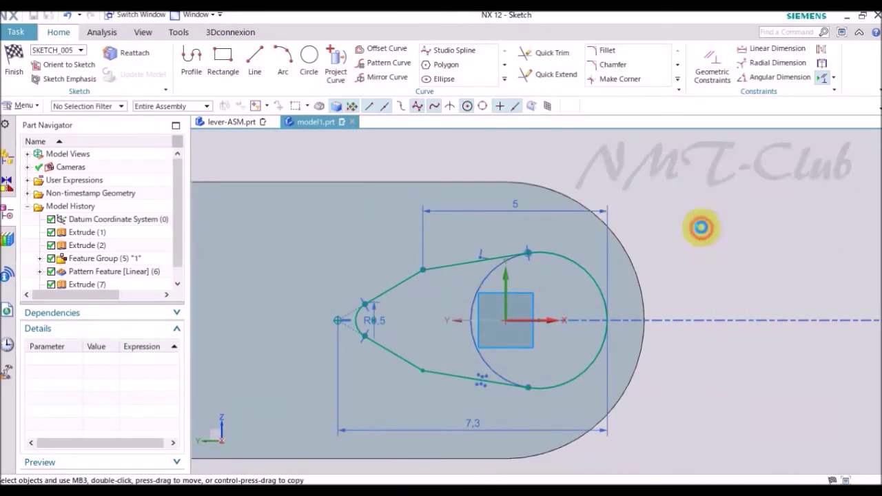
middle_drag(664, 228, 535, 309)
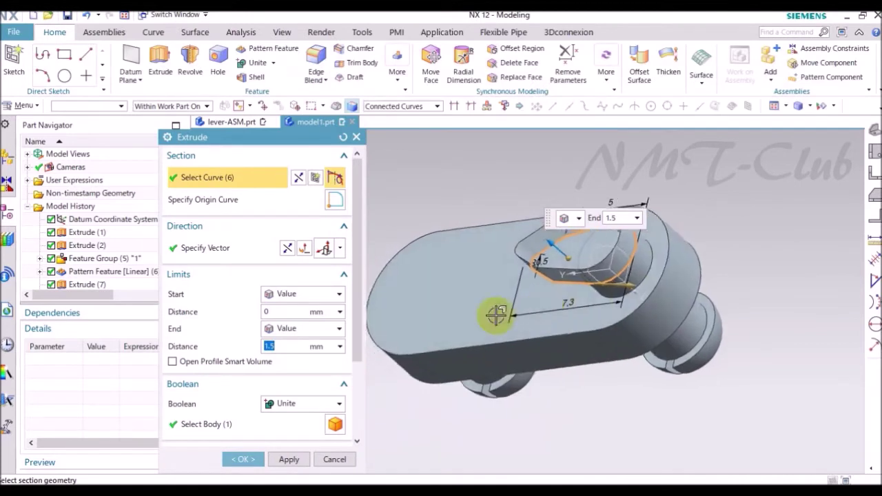
- Extrude the teardrop outline 0.5 mm united with the body, then orbit to view the underside
double_click(287, 347)
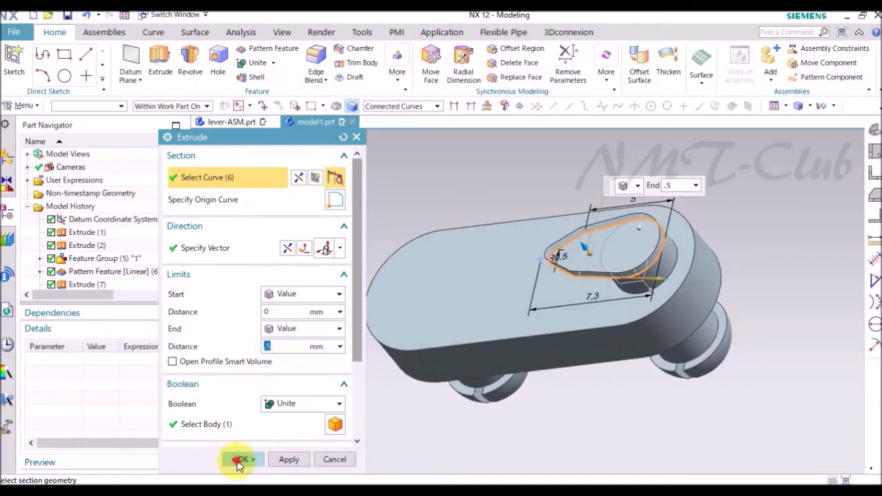
click(241, 459)
mouse_move(422, 418)
middle_down()
mouse_move(500, 366)
mouse_move(636, 219)
mouse_move(677, 193)
middle_up()
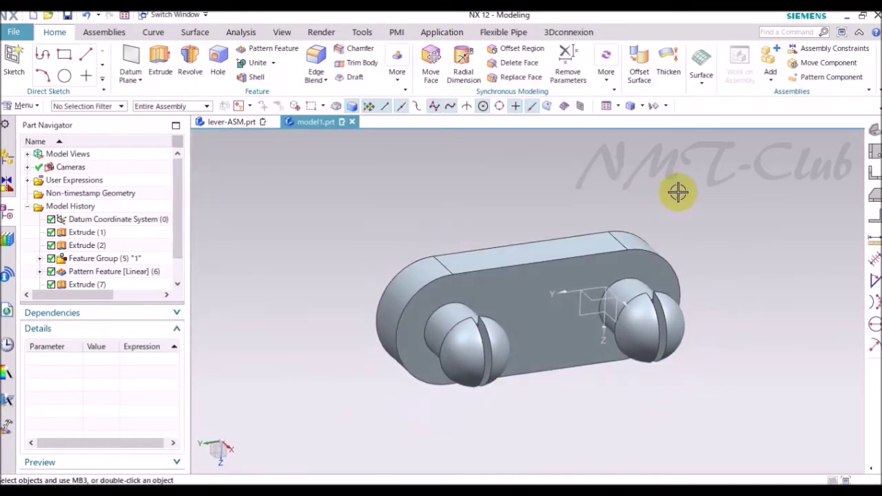
key(ctrl+j)
- Select the solid body and change its display colour to red
click(510, 227)
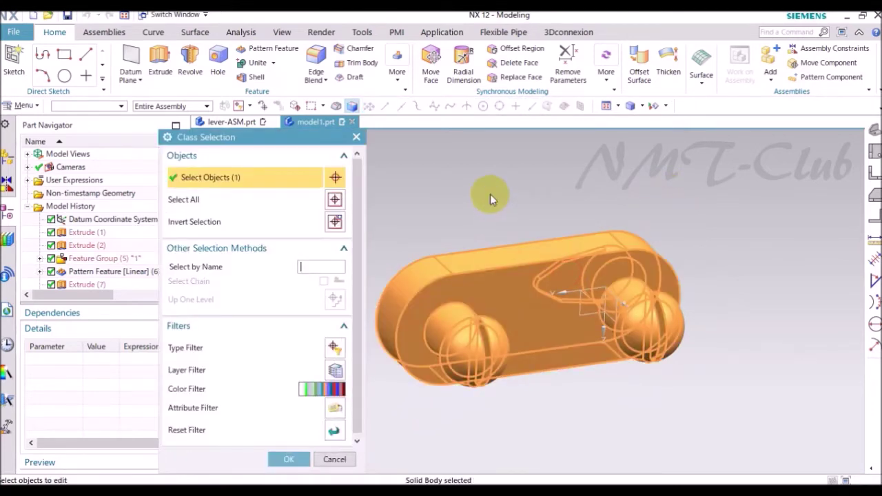
middle_click(417, 245)
click(287, 250)
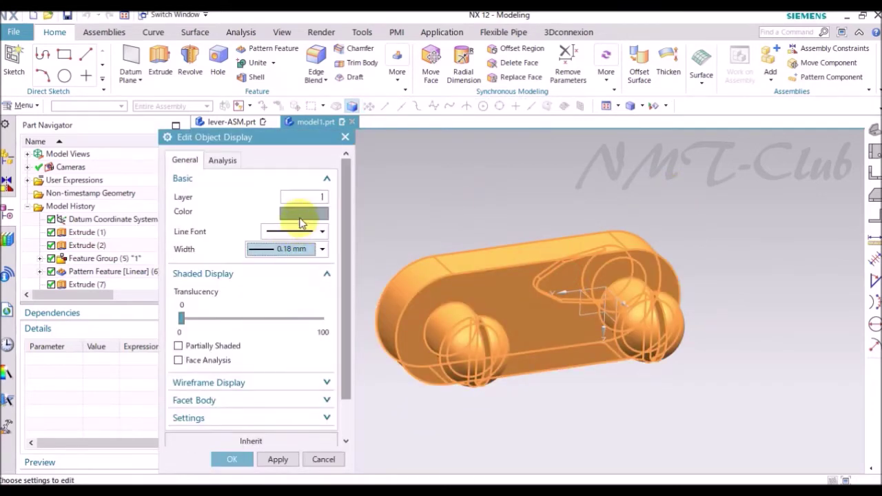
click(300, 217)
click(277, 330)
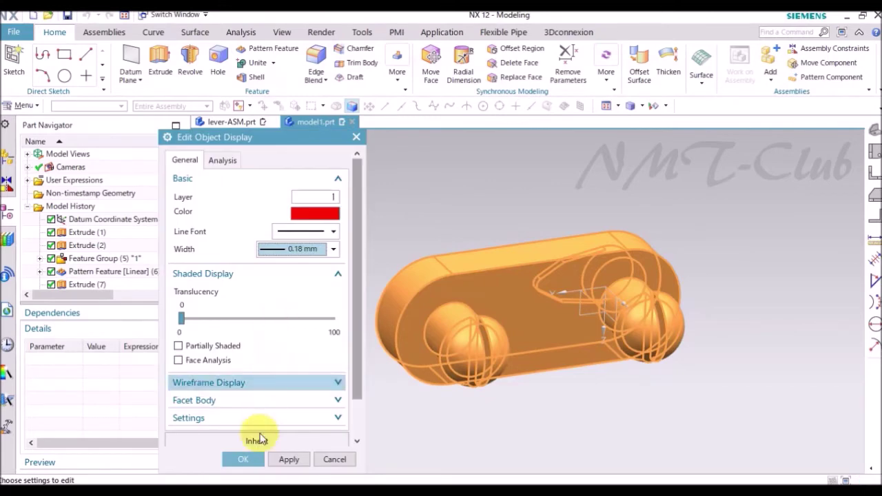
click(250, 459)
scroll(689, 386, down, 2)
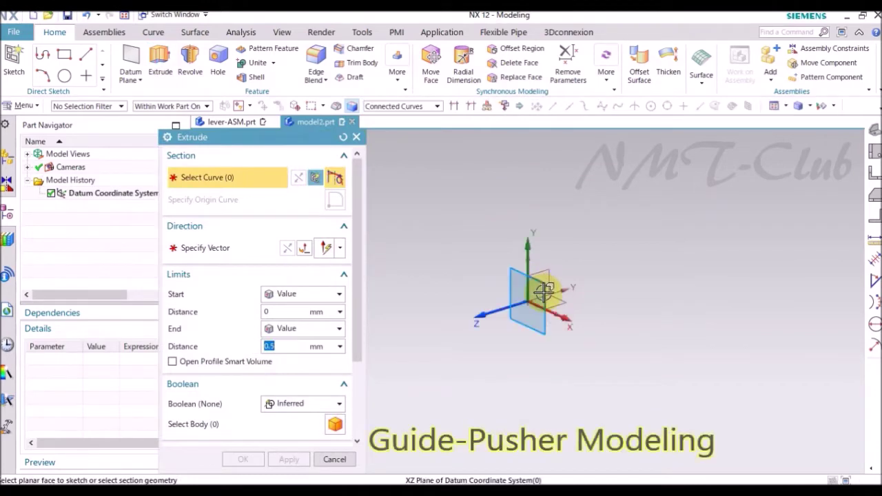
click(545, 289)
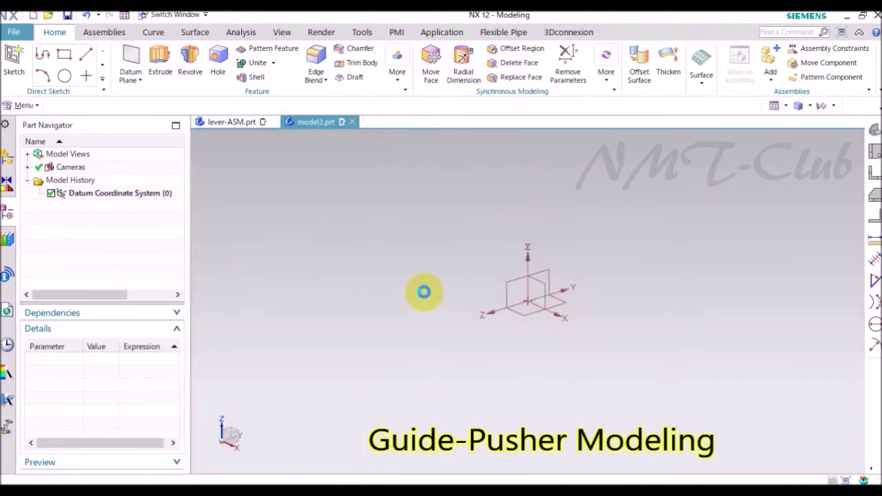
- Sketch a circle above the origin and a U-shaped line profile down to the base
click(309, 61)
click(512, 193)
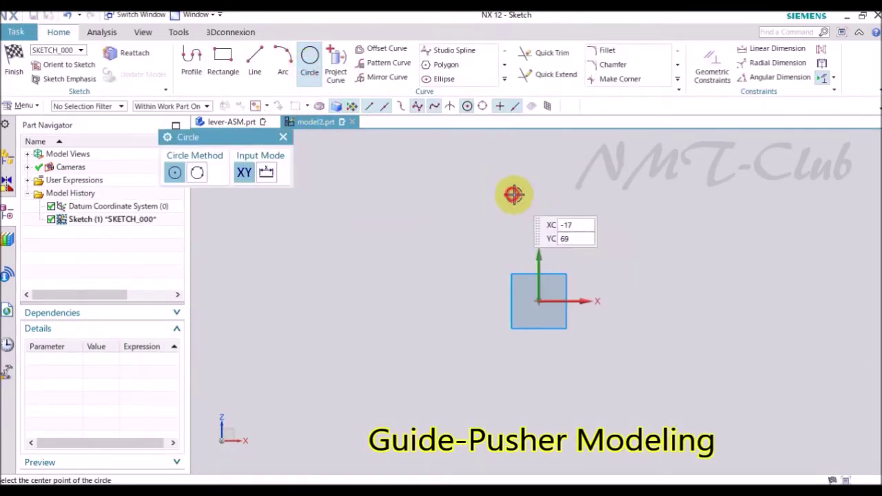
click(537, 213)
click(198, 61)
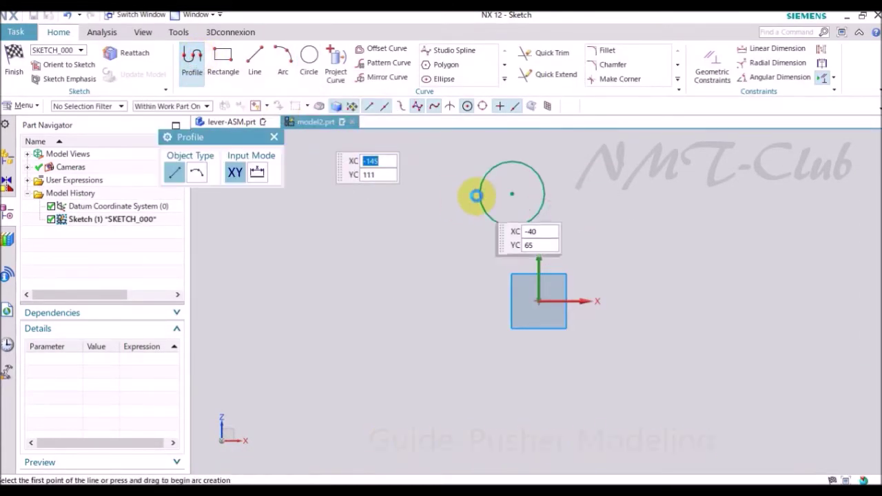
click(479, 195)
click(479, 285)
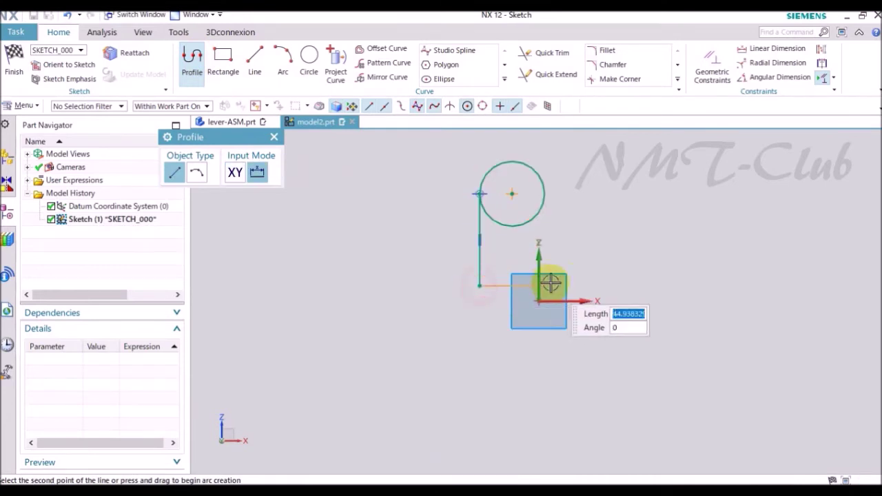
click(566, 285)
click(545, 187)
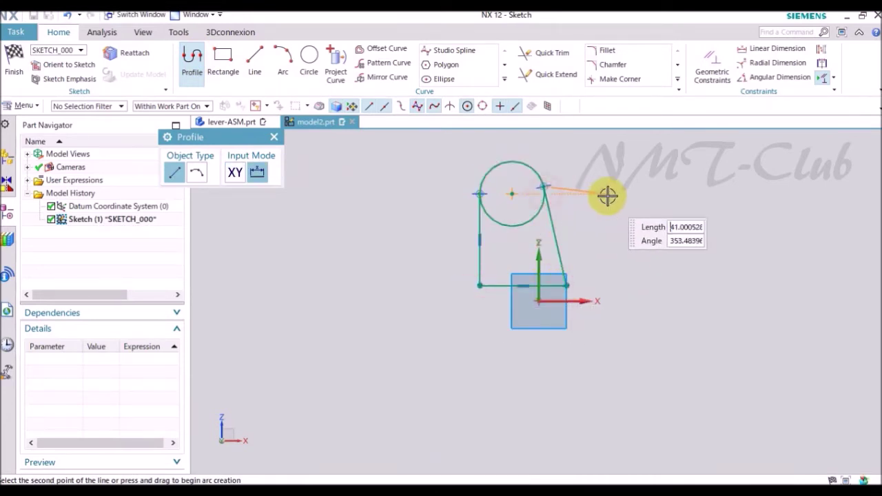
key(Escape)
- Make the right side line vertical and trim away the circle's lower half
key(c)
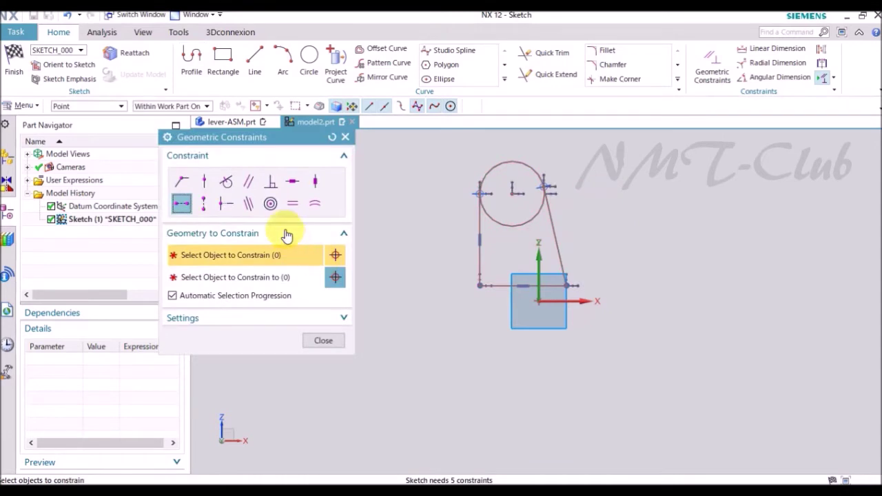
click(315, 181)
click(545, 232)
click(317, 319)
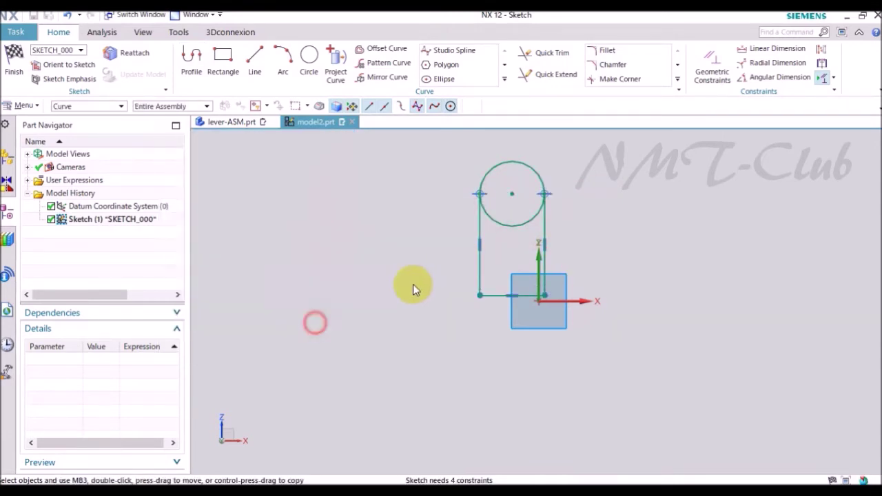
key(t)
click(499, 224)
key(Escape)
- Centre the profile on the Z axis with a midpoint constraint on the bottom edge
key(c)
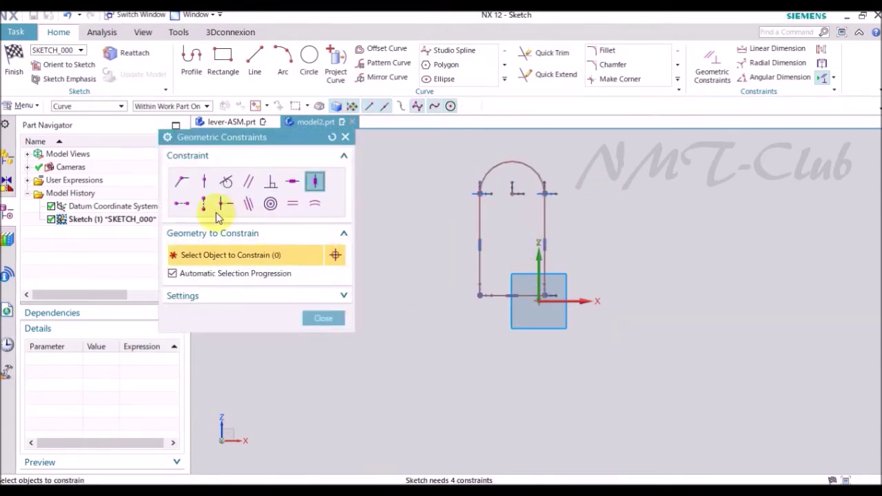
click(510, 294)
click(539, 276)
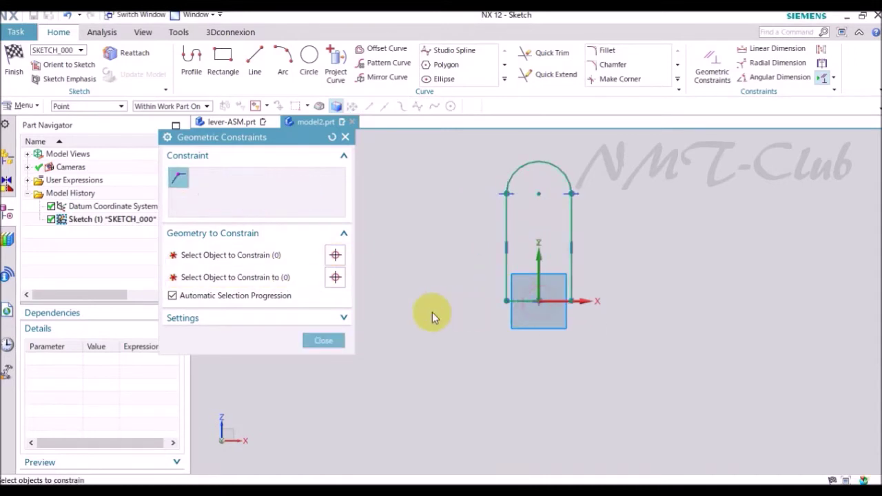
click(323, 340)
- Dimension the arch width to 11.8
key(d)
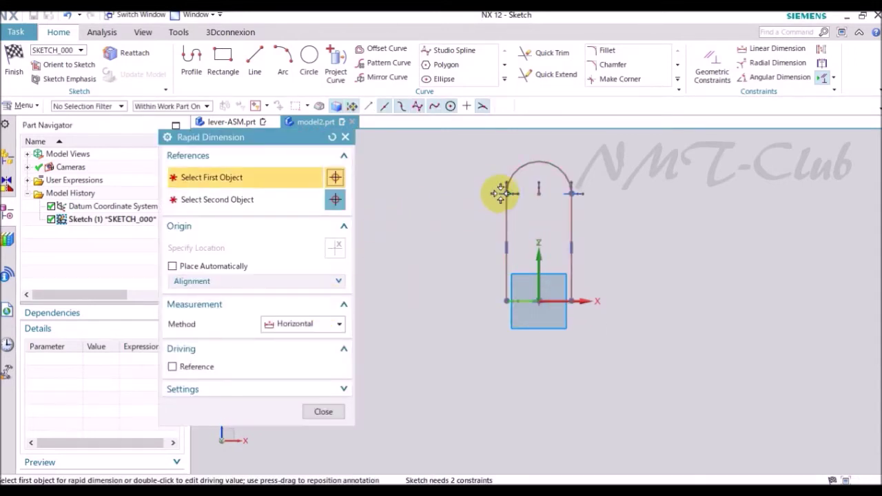
click(502, 194)
click(571, 193)
click(539, 202)
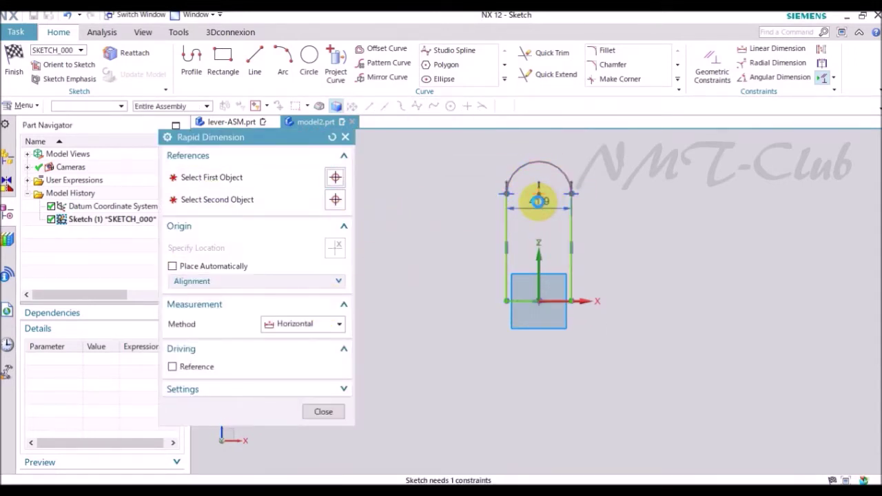
text(118)
key(Return)
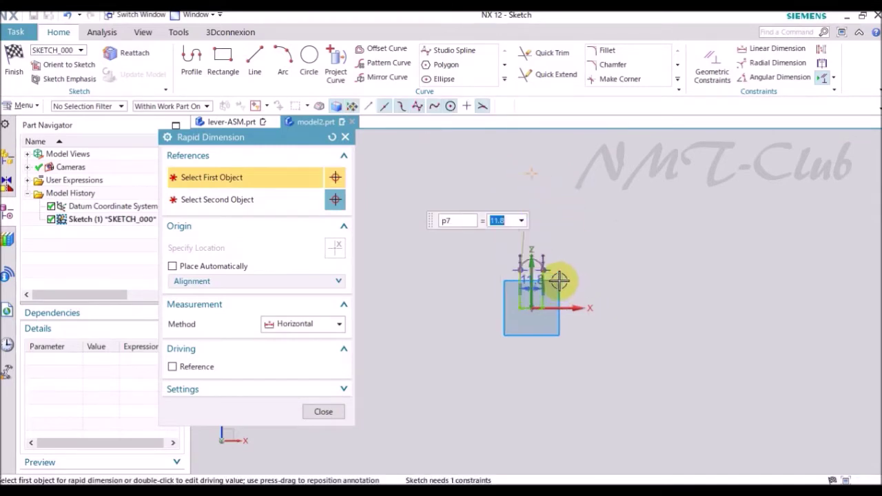
- Add a vertical 18.3 height dimension from the bottom edge to the arch top, then finish the sketch
click(286, 330)
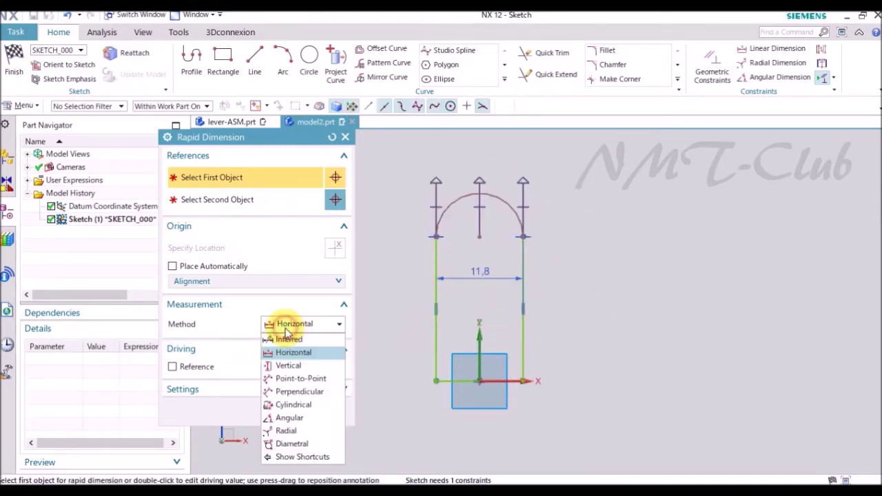
click(300, 366)
click(486, 381)
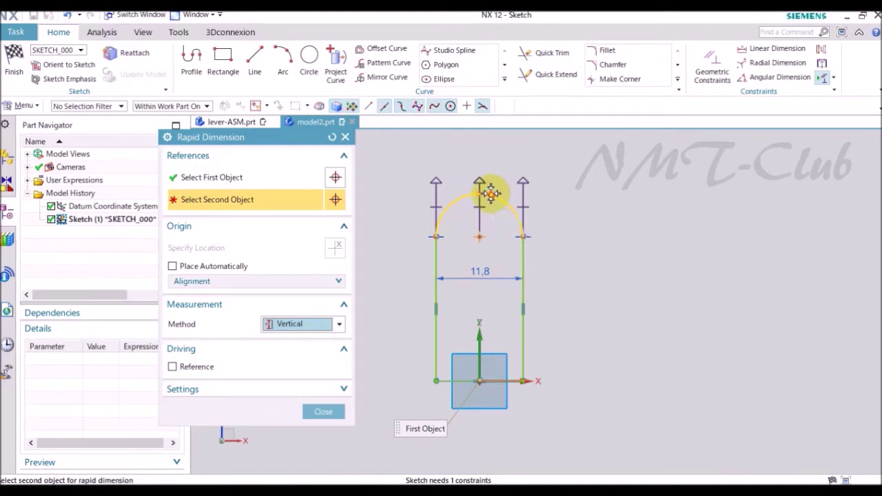
click(533, 209)
click(558, 289)
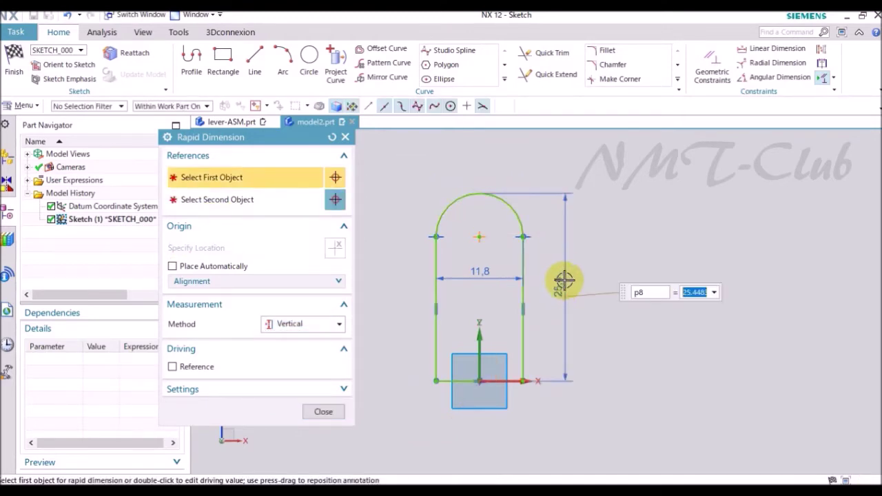
text(18.3)
click(565, 279)
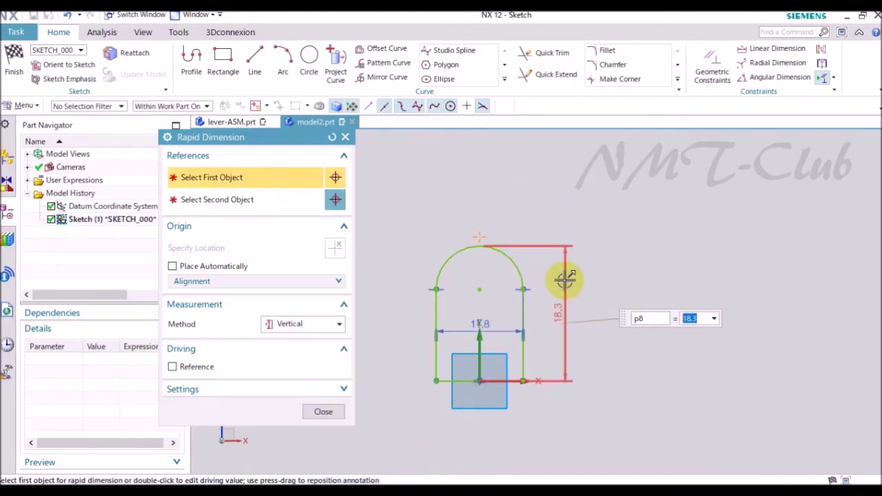
click(320, 408)
right_click(372, 218)
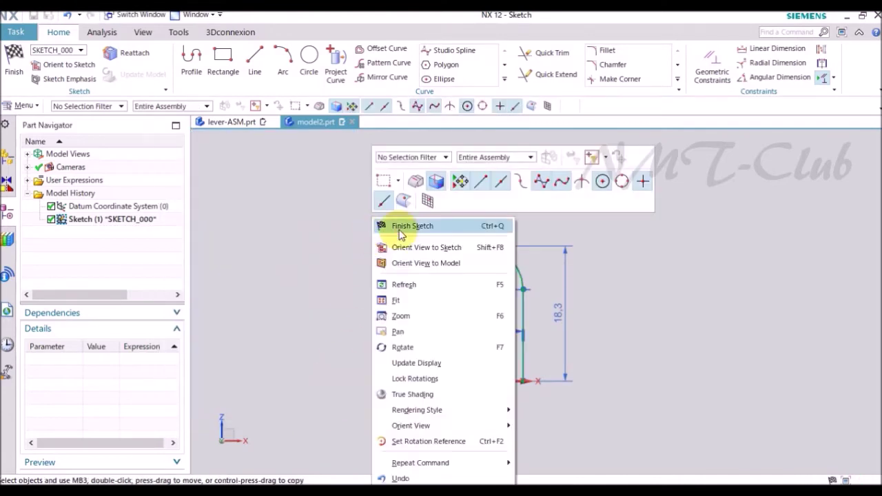
click(398, 229)
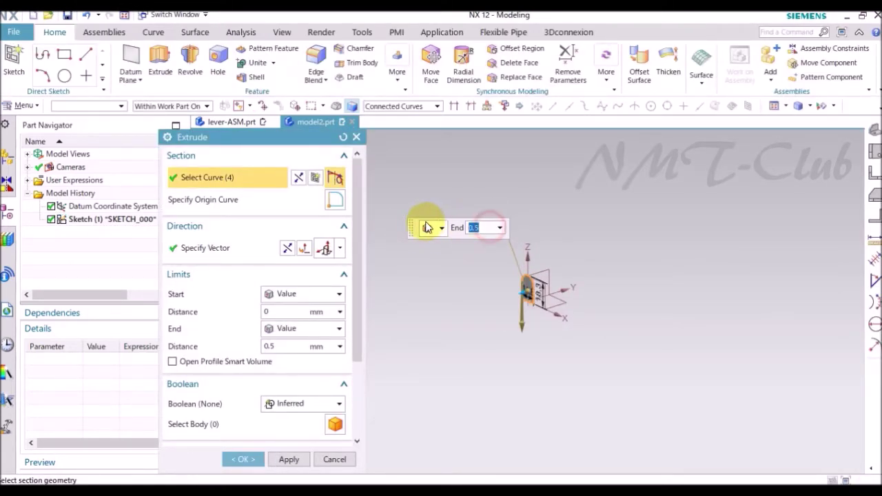
text(12.3)
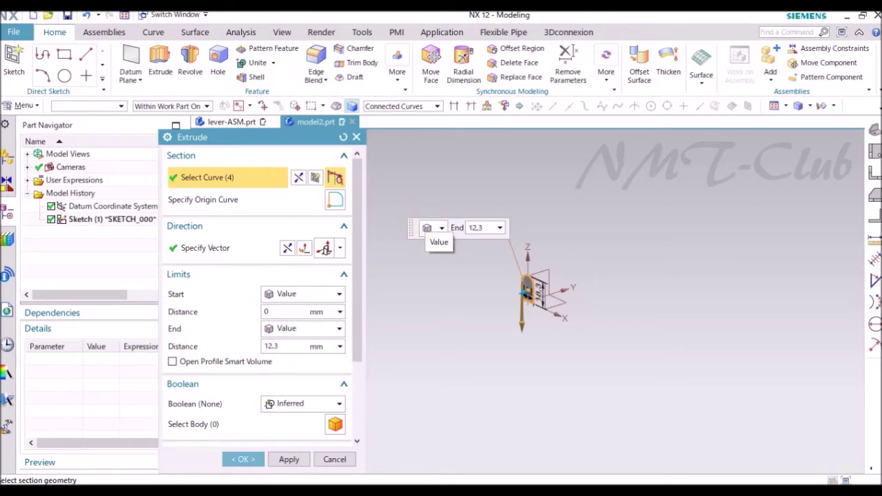
- Extrude the arch profile 12.3 mm into a solid block
click(425, 217)
scroll(538, 297, up, 5)
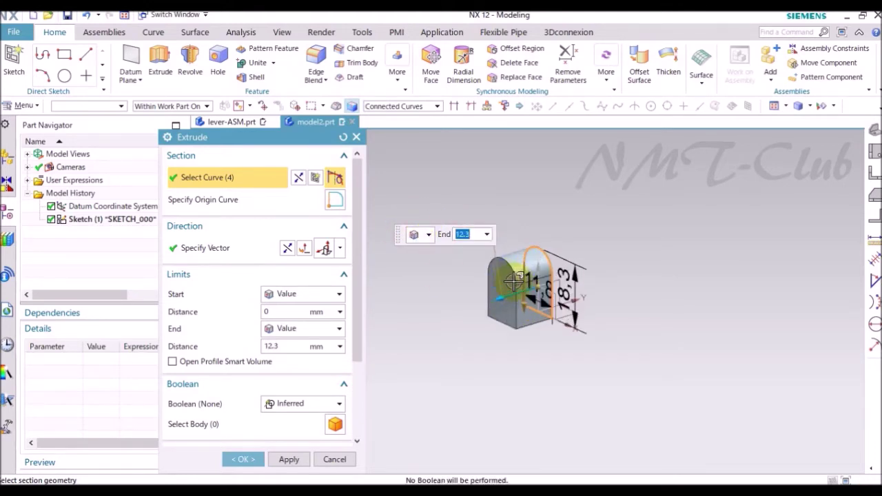
click(242, 459)
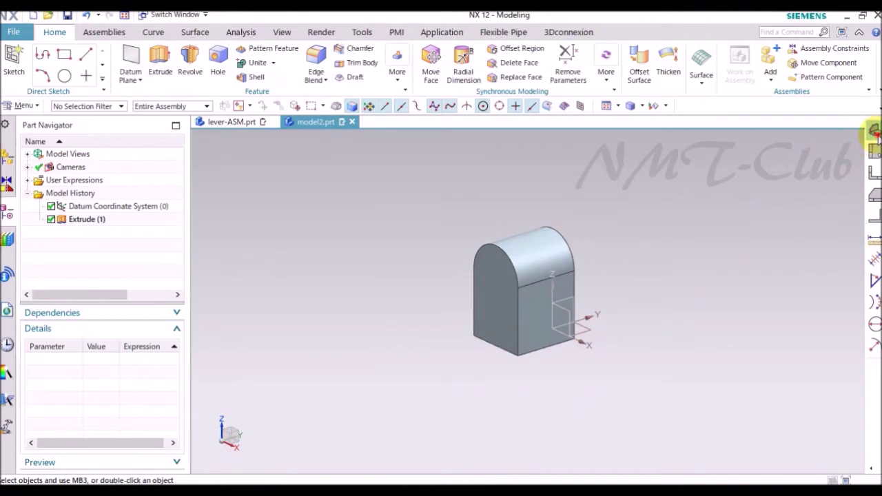
scroll(484, 216, up, 3)
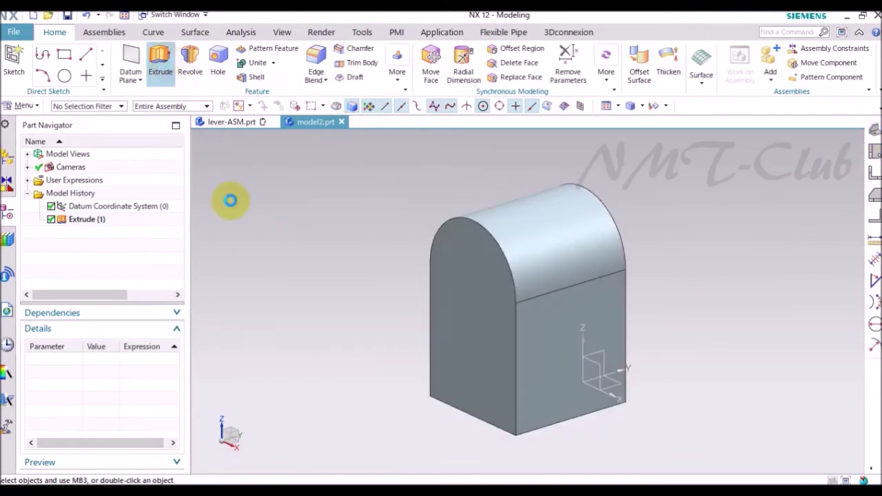
click(600, 355)
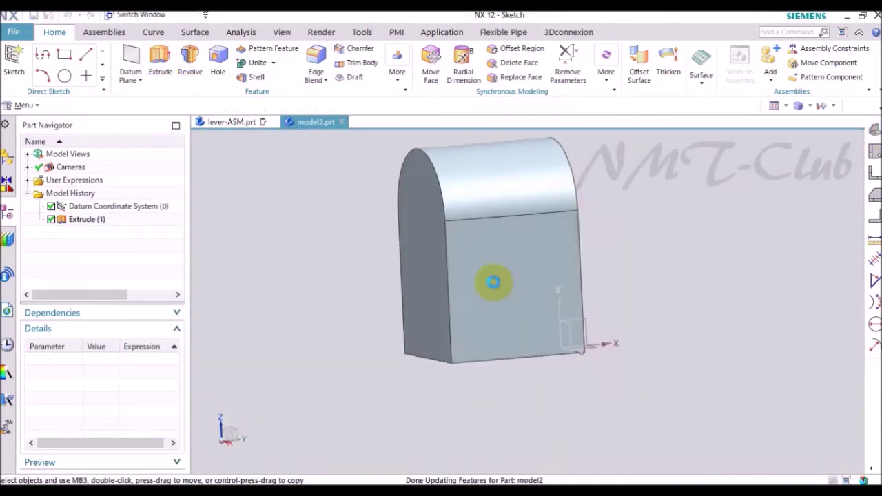
- Draw a closed triangular line profile and place its lower corner on the vertical axis
click(413, 204)
click(527, 344)
click(527, 202)
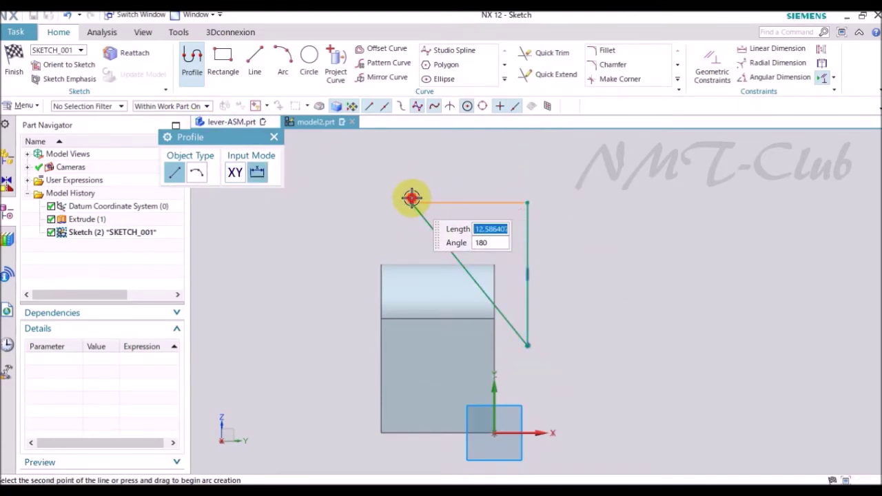
click(411, 200)
key(Escape)
click(528, 345)
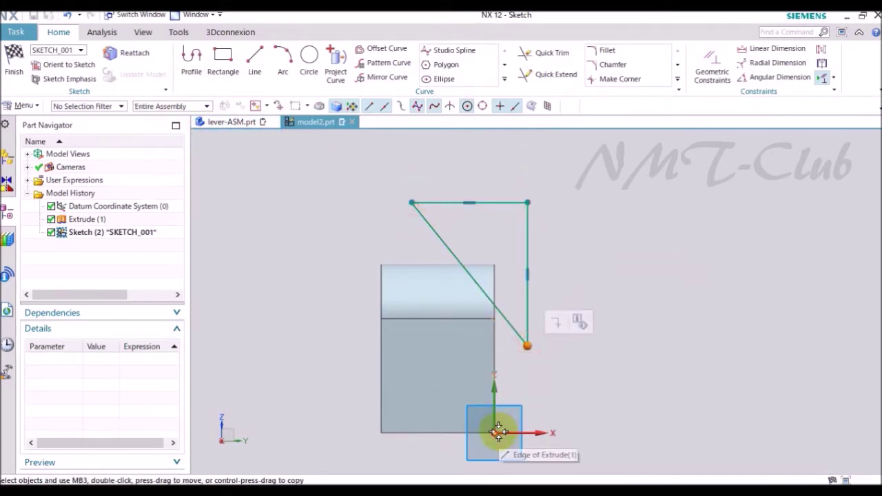
click(496, 432)
click(564, 406)
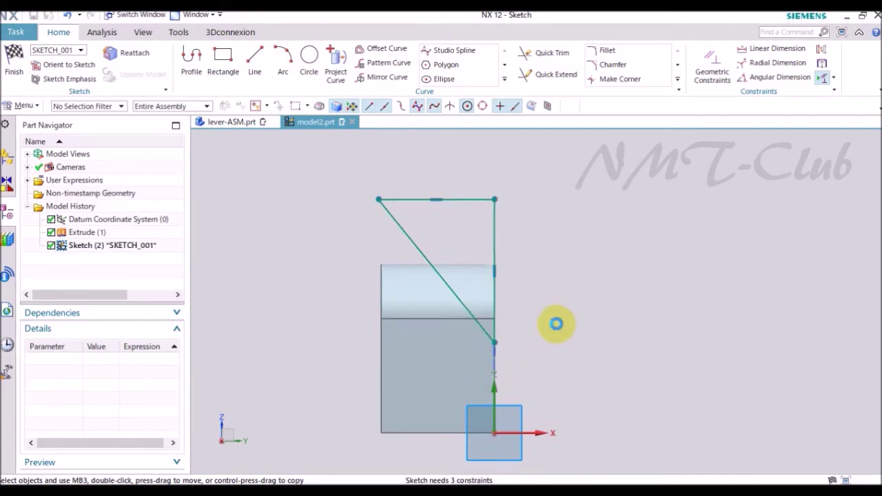
- Dimension the profile's lower point at height 7 and top corner at height 19 from the origin
key(d)
click(494, 434)
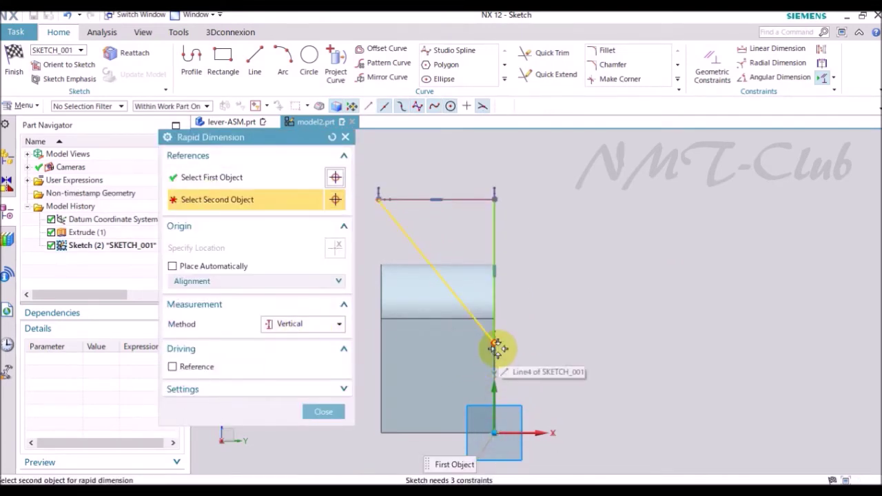
click(545, 387)
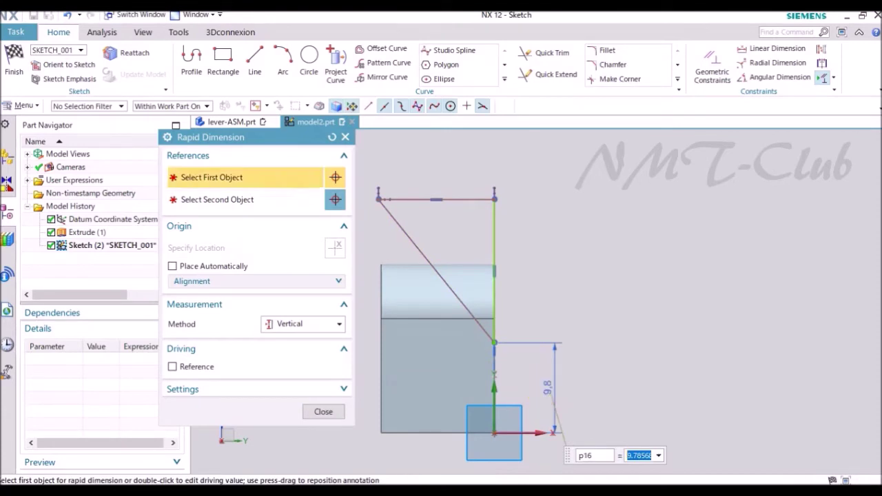
click(496, 222)
click(495, 432)
click(577, 334)
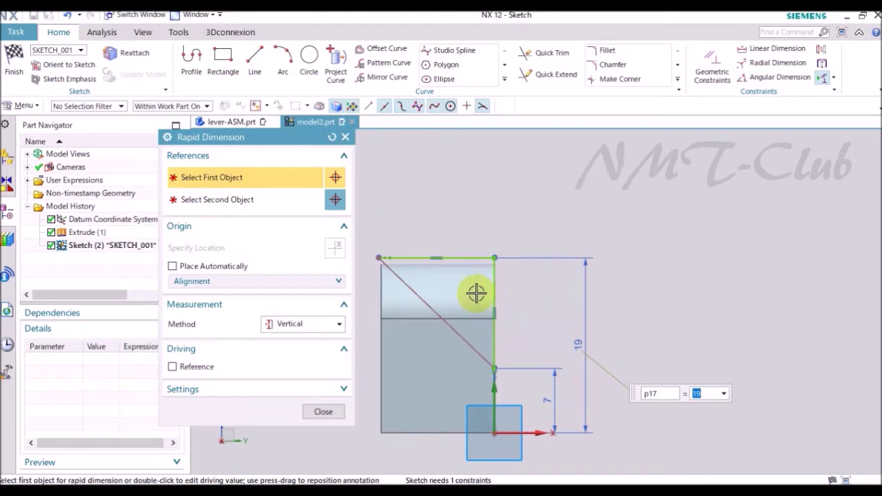
- Add a horizontal 7.7 width to the top line, then finish the sketch
click(307, 328)
click(293, 352)
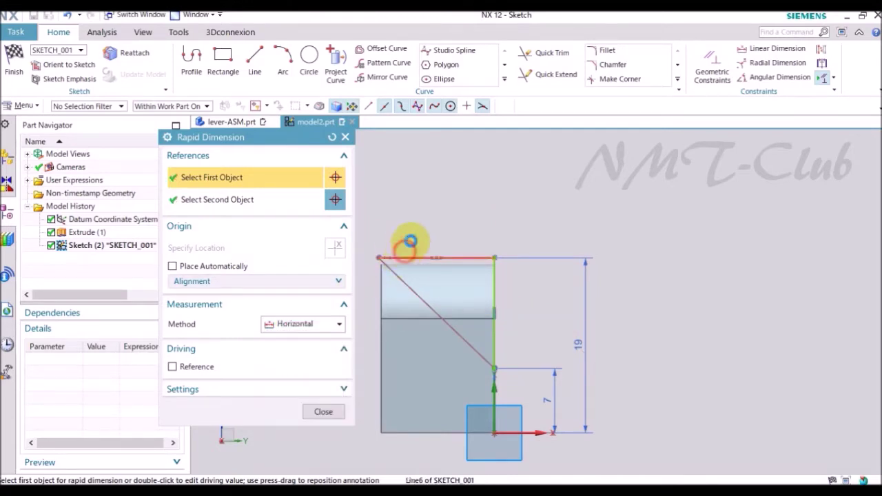
click(407, 249)
click(419, 236)
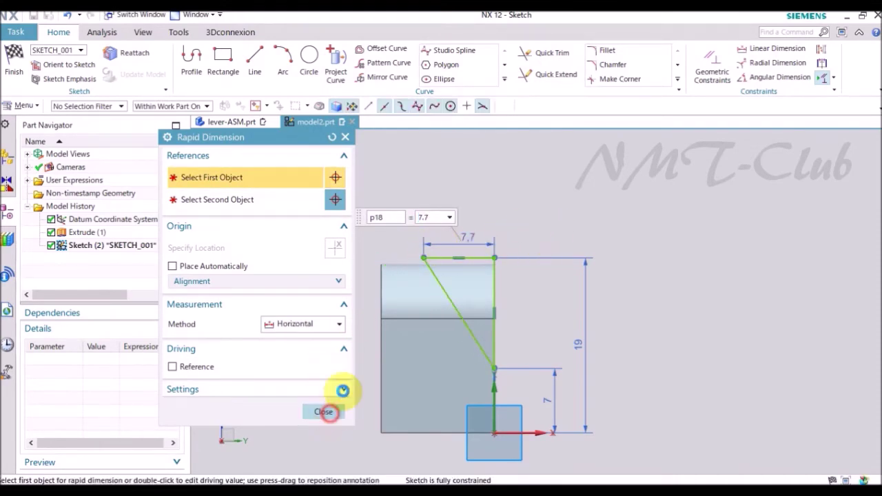
click(328, 412)
right_click(332, 186)
click(365, 197)
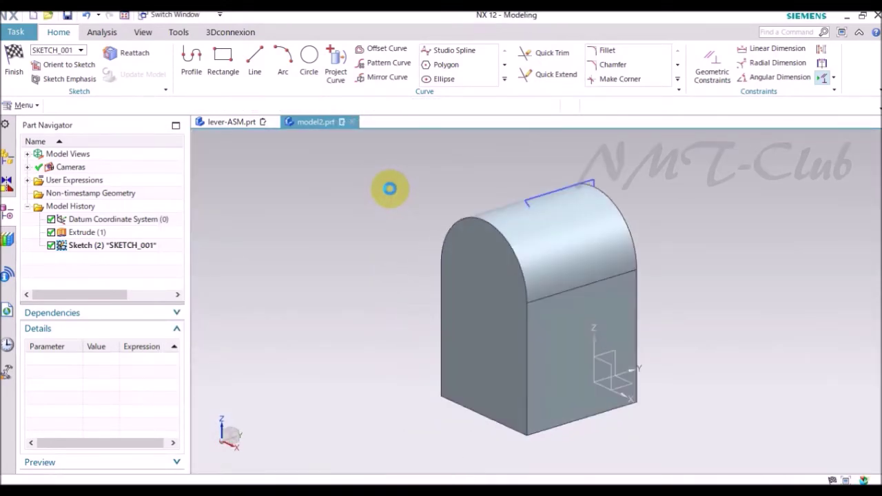
- Subtract the triangular profile with a symmetric 8 mm extrude to bevel the block's top back corner
click(279, 294)
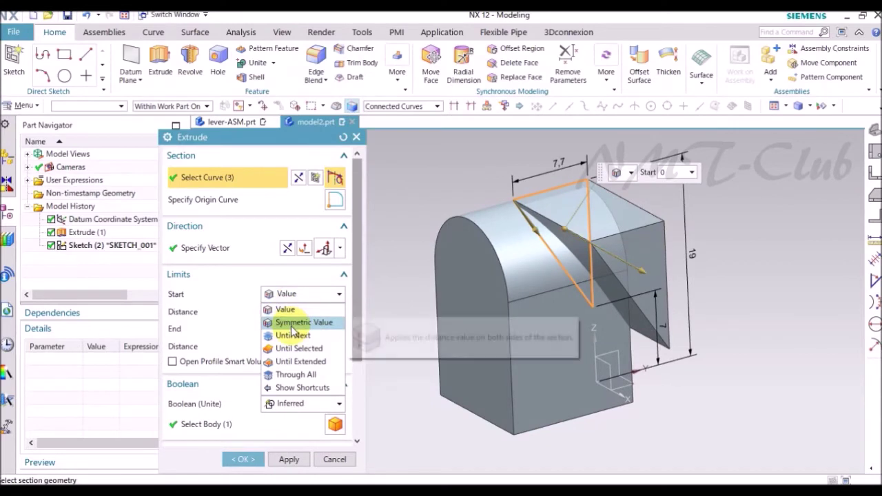
click(291, 323)
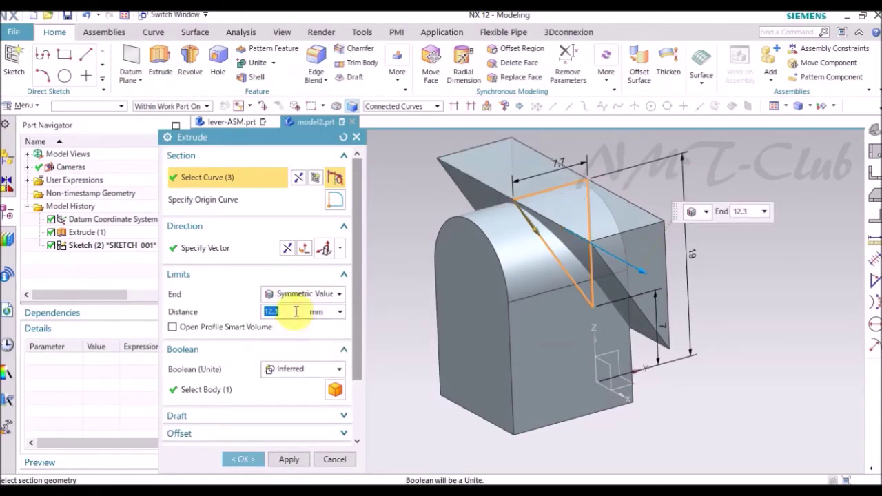
text(8)
click(301, 314)
click(300, 370)
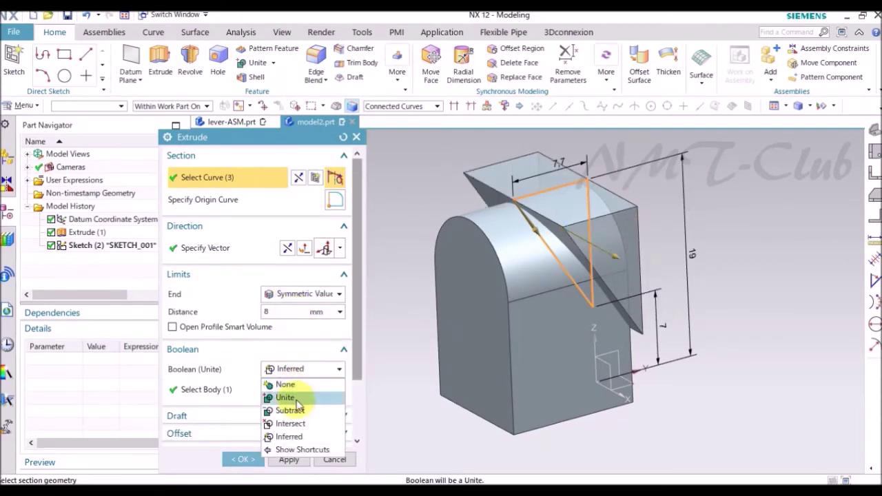
click(293, 408)
click(244, 459)
mouse_move(376, 430)
middle_down()
mouse_move(762, 176)
mouse_move(751, 172)
middle_up()
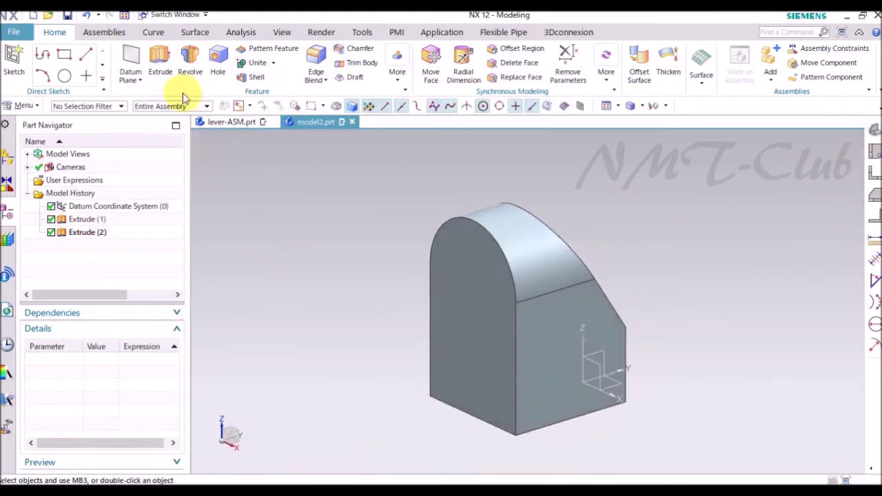
click(315, 177)
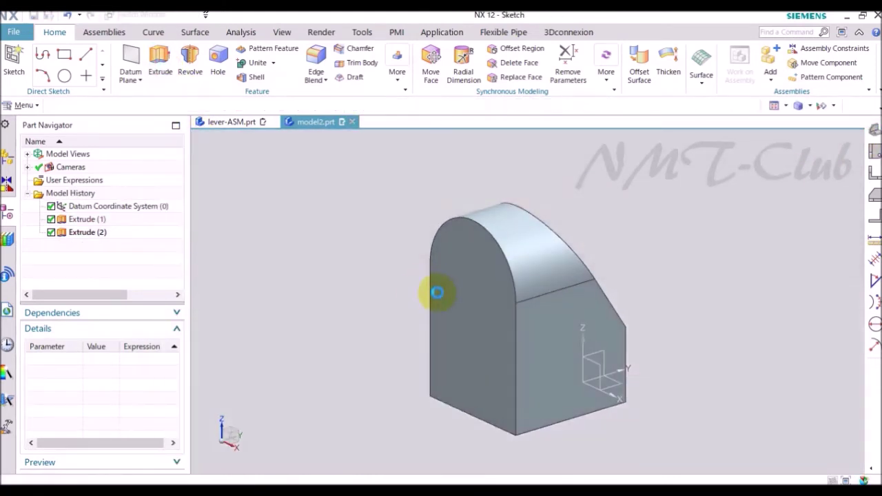
- Start a sketch on the block's bottom face and draw a rectangle
mouse_move(386, 368)
middle_down()
mouse_move(463, 429)
mouse_move(547, 407)
middle_up()
click(547, 407)
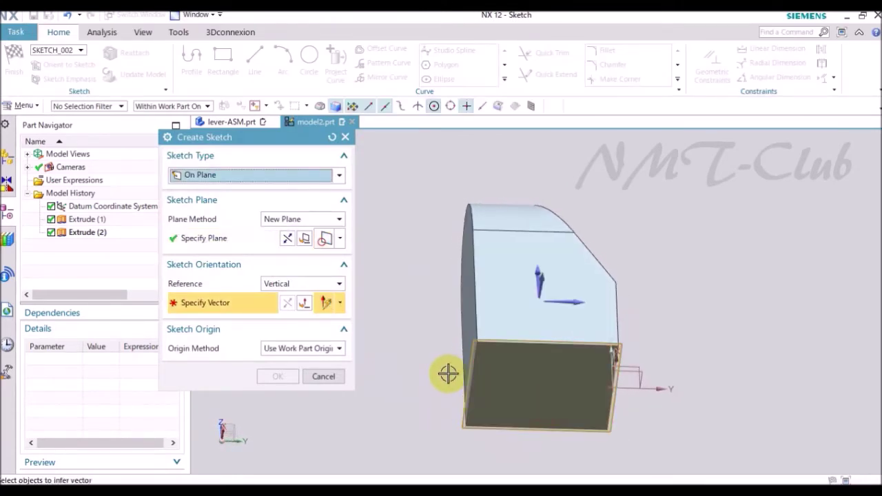
click(547, 297)
click(278, 377)
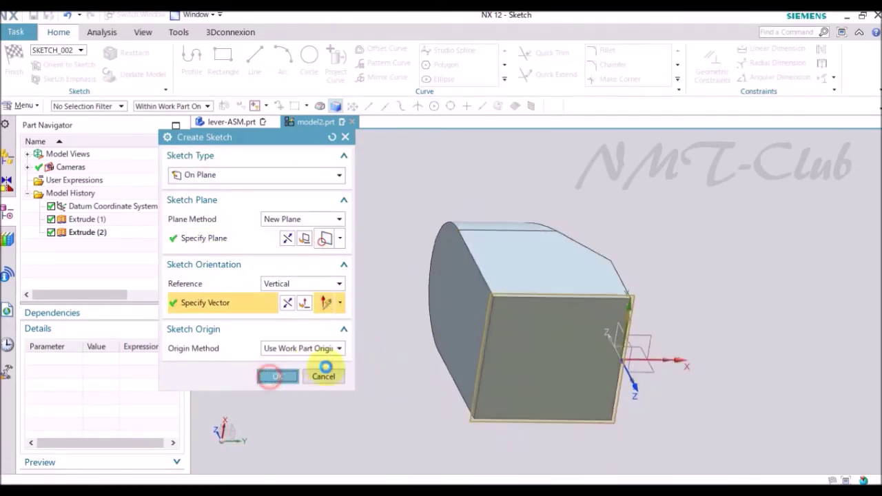
click(222, 61)
click(434, 203)
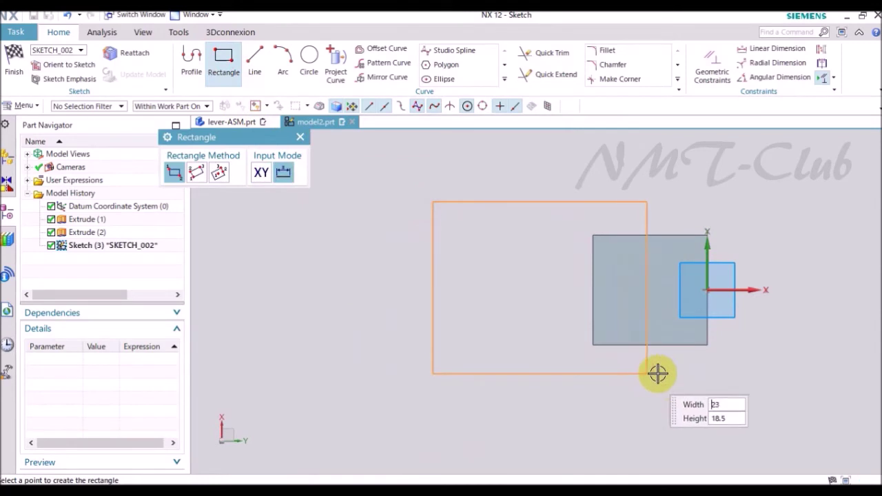
click(687, 372)
key(Escape)
- Dimension the rectangle 16.8 high and 30 wide
key(d)
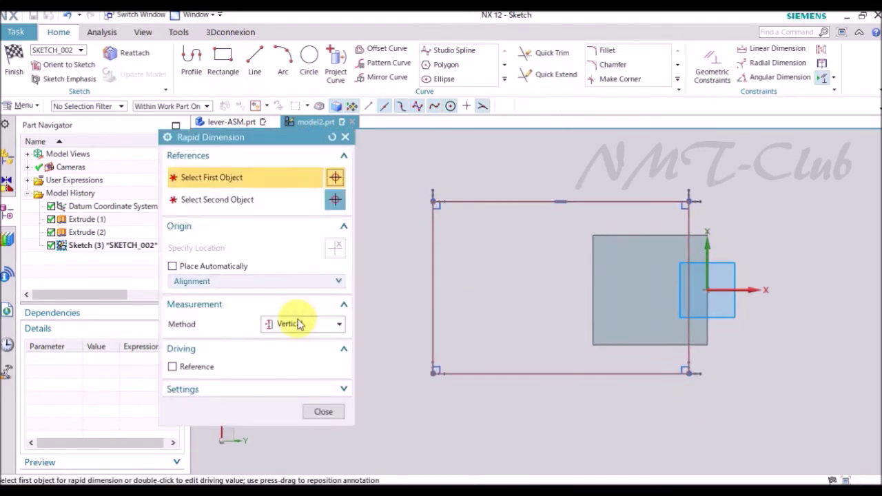
click(430, 241)
click(392, 269)
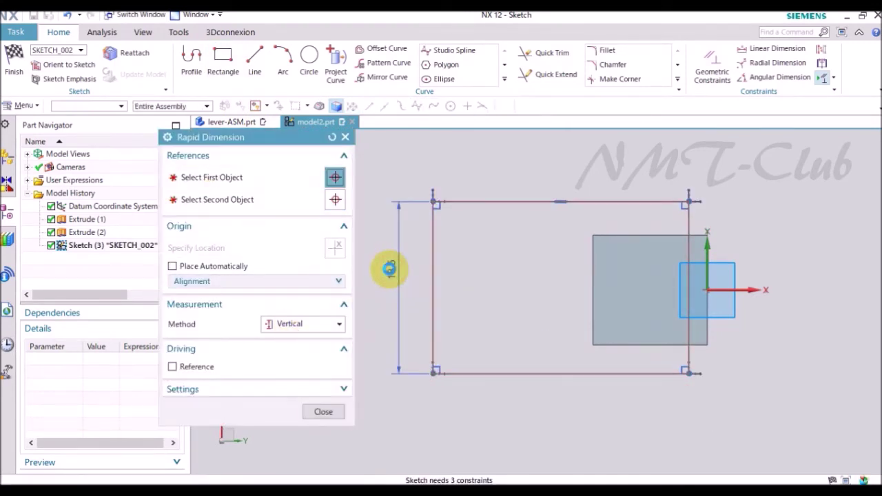
text(16.8)
key(Return)
click(303, 324)
click(294, 352)
click(482, 209)
click(532, 187)
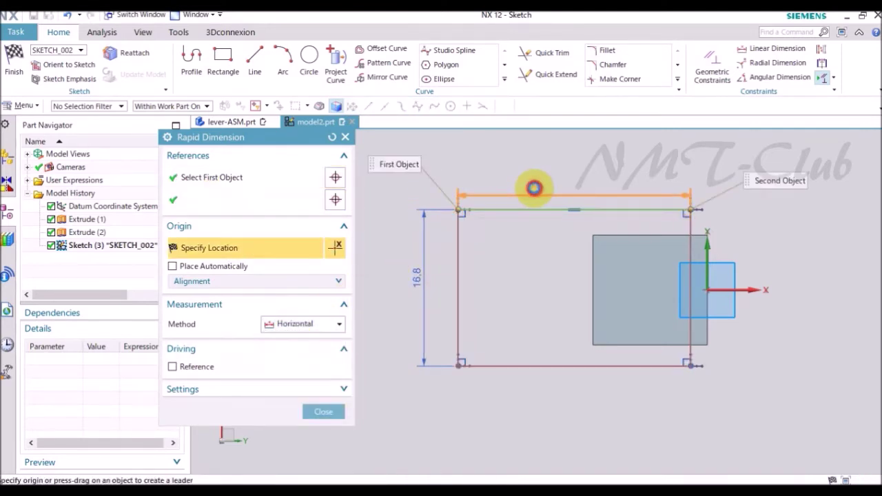
text(30)
key(Return)
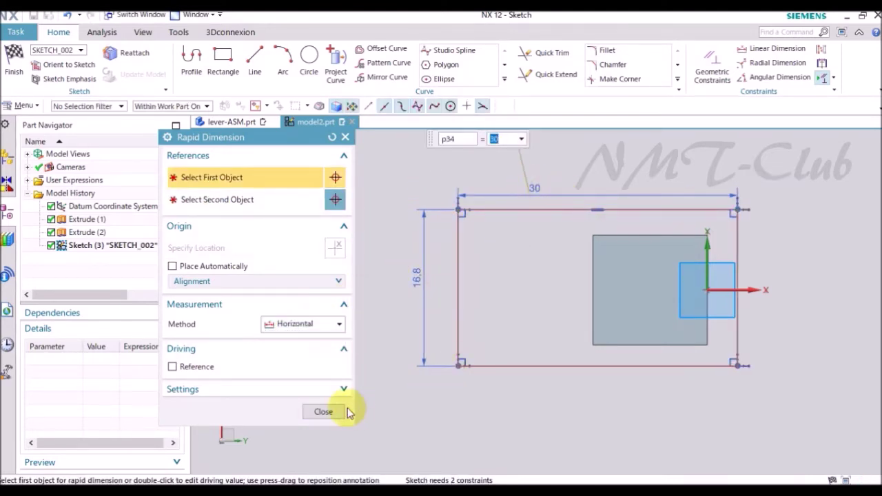
click(331, 412)
- Constrain the rectangle's right edge through the midpoint of the block's edge
key(c)
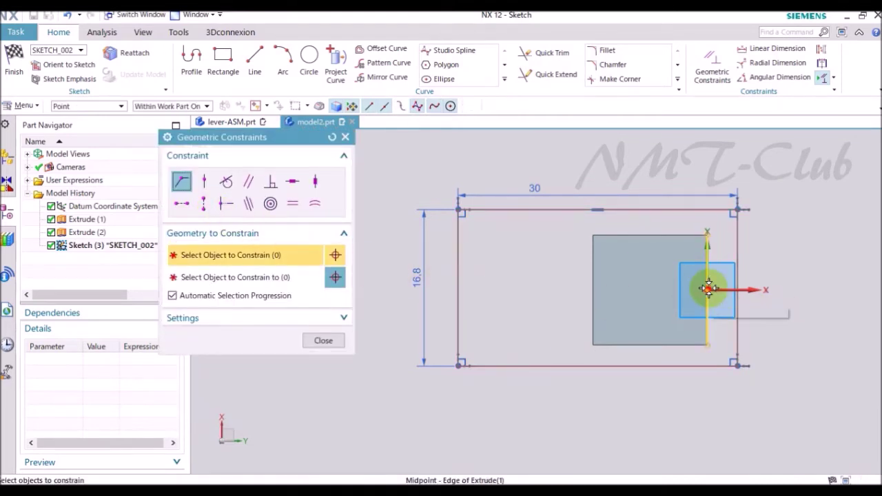
click(709, 288)
click(736, 303)
click(323, 340)
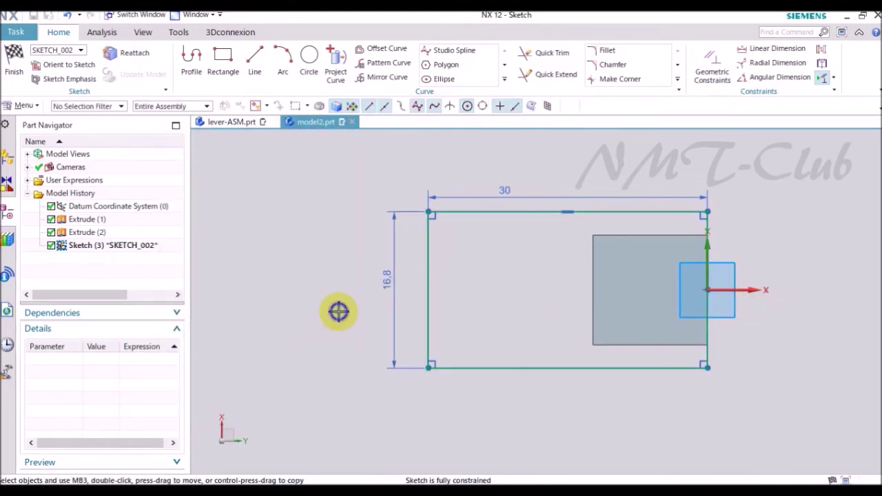
- Extrude the rectangle 1.5 mm toward the block, uniting it as the base plate
right_click(339, 311)
click(382, 50)
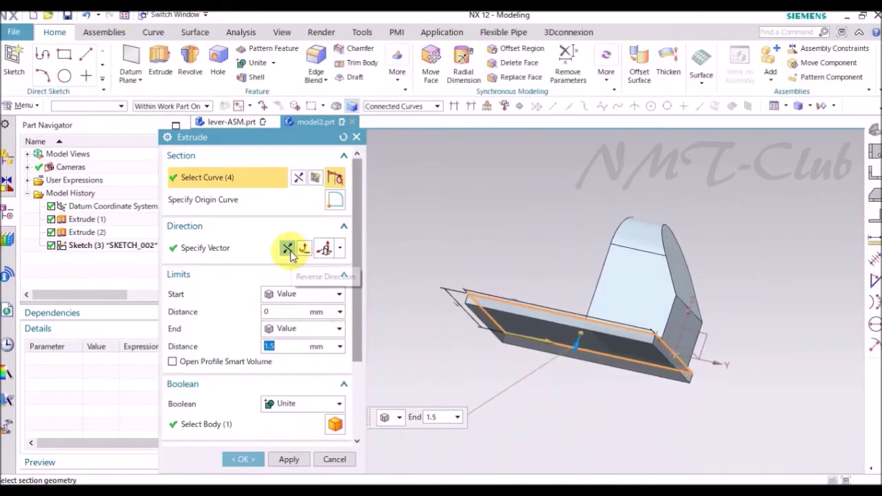
click(290, 253)
click(243, 460)
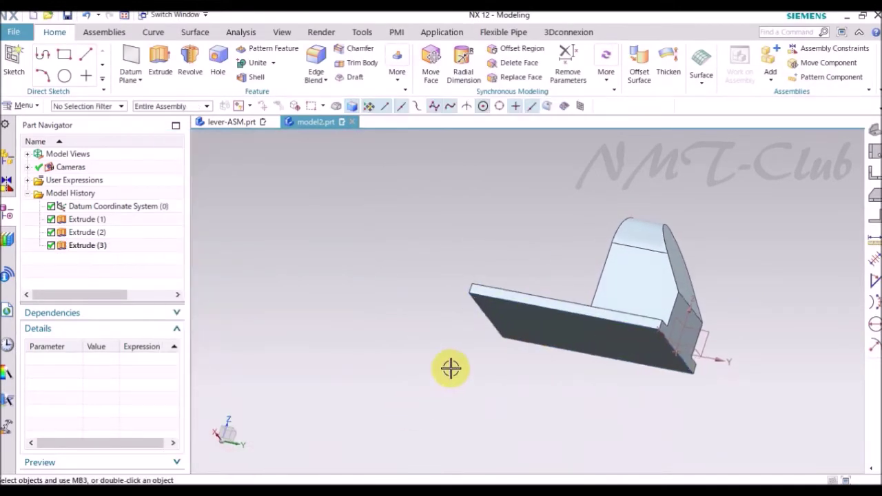
key(x)
click(315, 178)
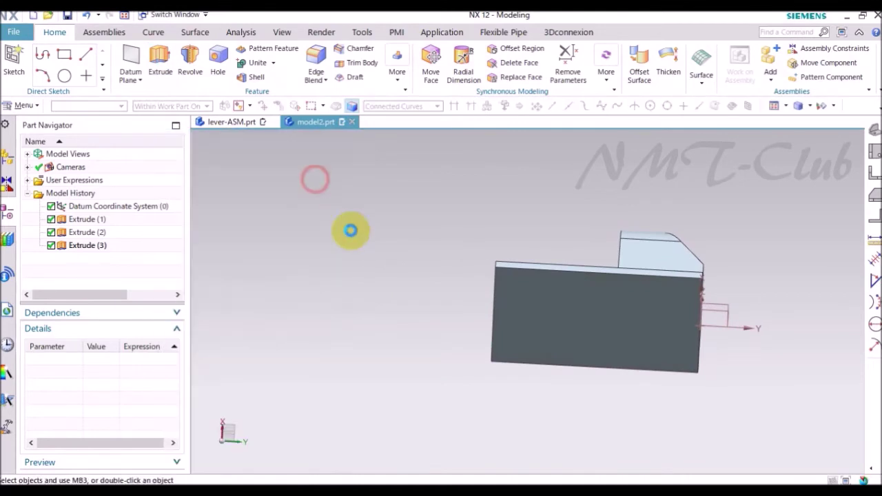
- Start a new sketch on the base plate's face
click(524, 332)
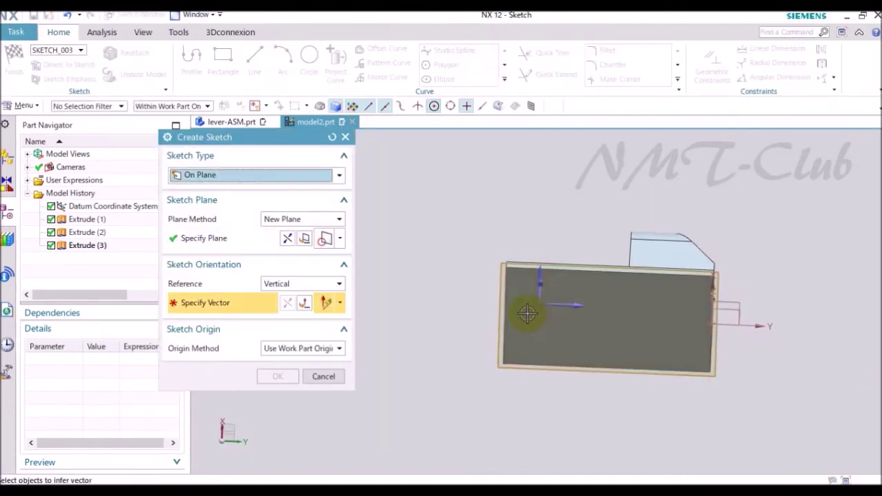
middle_drag(528, 310, 542, 301)
click(277, 376)
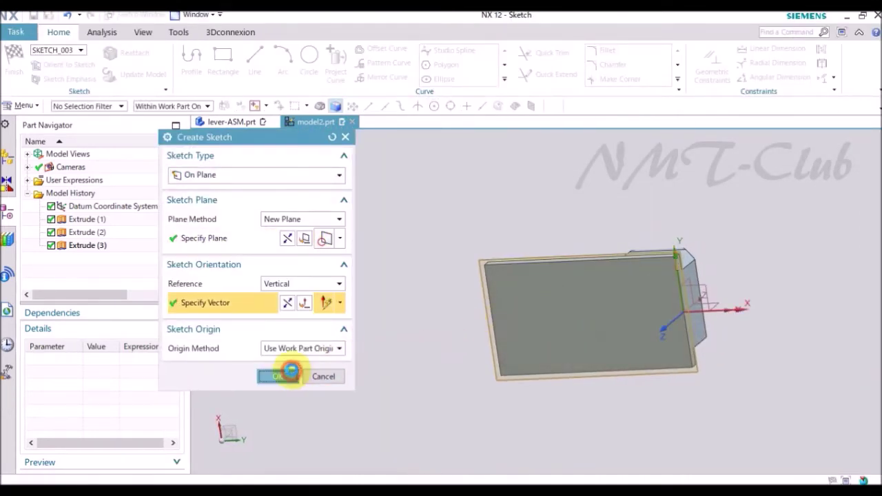
scroll(401, 193, up, 1)
- Draw a closed line outline near the plate edge with an angled left end
click(709, 294)
click(491, 294)
click(544, 327)
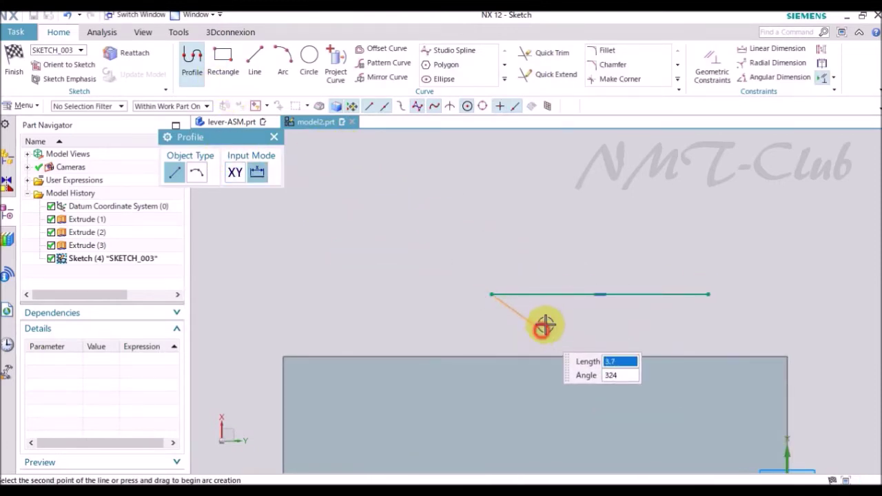
click(544, 313)
click(708, 310)
click(709, 294)
key(Escape)
key(Escape)
scroll(717, 300, up, 3)
scroll(719, 302, up, 3)
key(c)
scroll(672, 324, down, 1)
scroll(674, 315, down, 4)
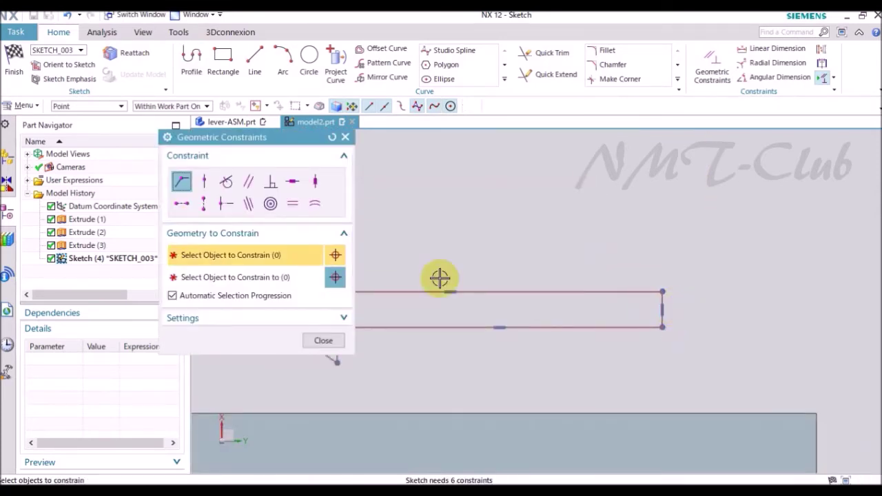
- Constrain the outline's top line to align with the plate's edge
click(249, 203)
scroll(683, 283, down, 3)
click(586, 282)
click(466, 343)
click(323, 341)
- Add a 20 offset dimension from the plate corner and a 1.8 horizontal dimension
key(d)
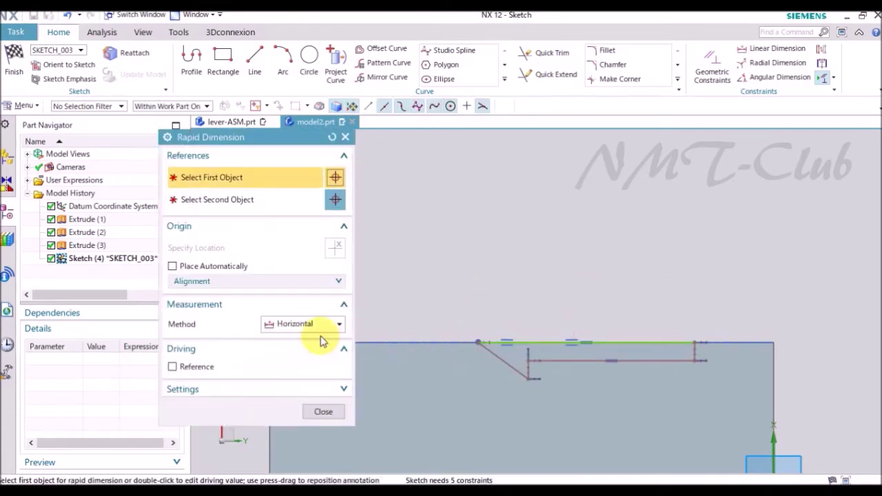
click(481, 343)
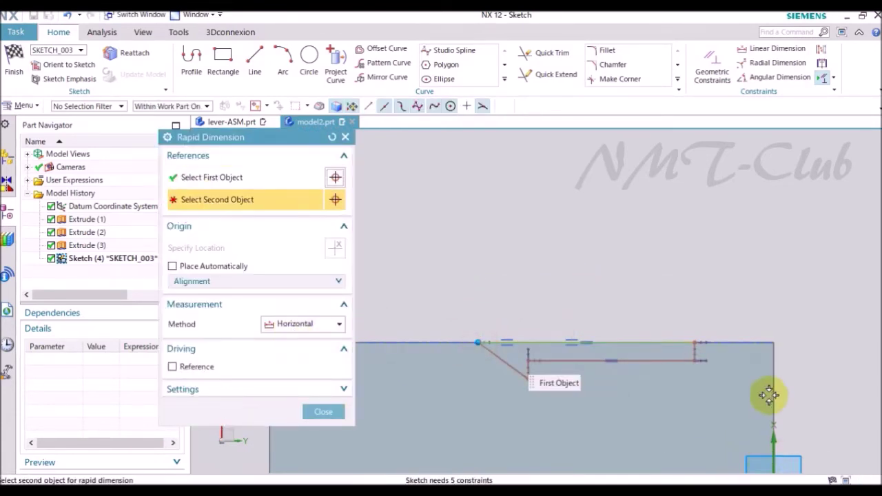
click(769, 340)
click(667, 293)
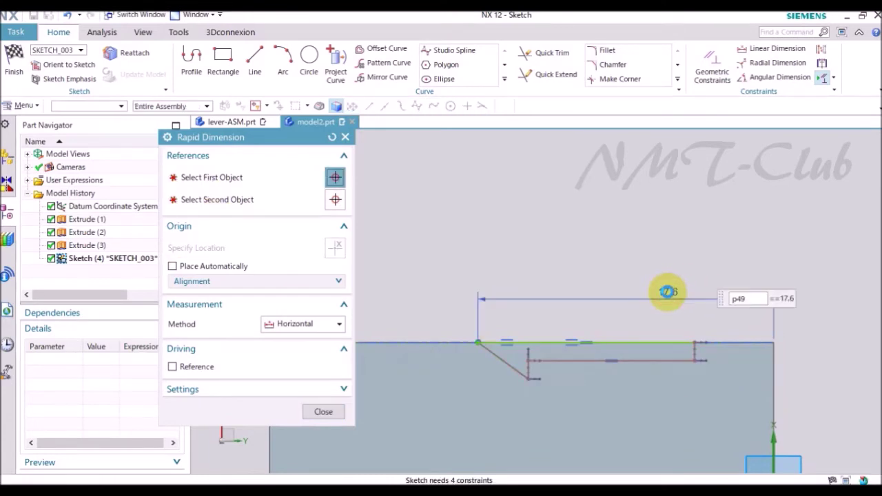
key(Return)
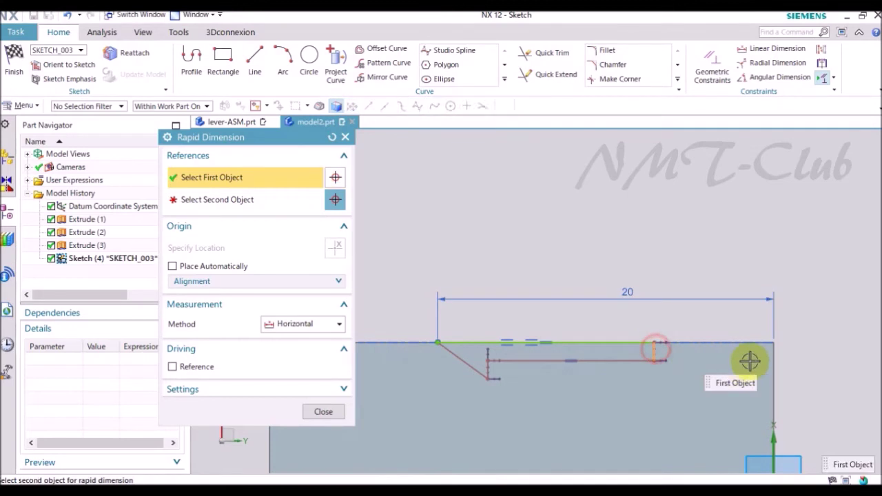
click(774, 343)
click(722, 318)
text(1,)
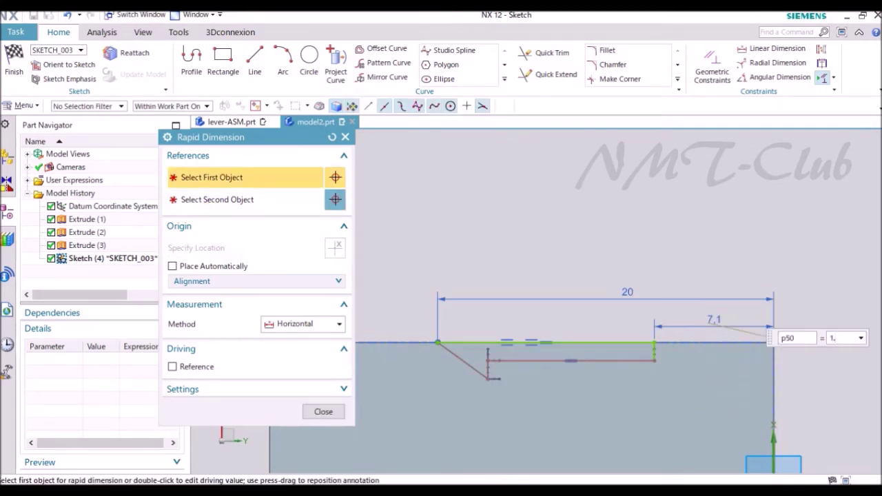
text(8)
key(Return)
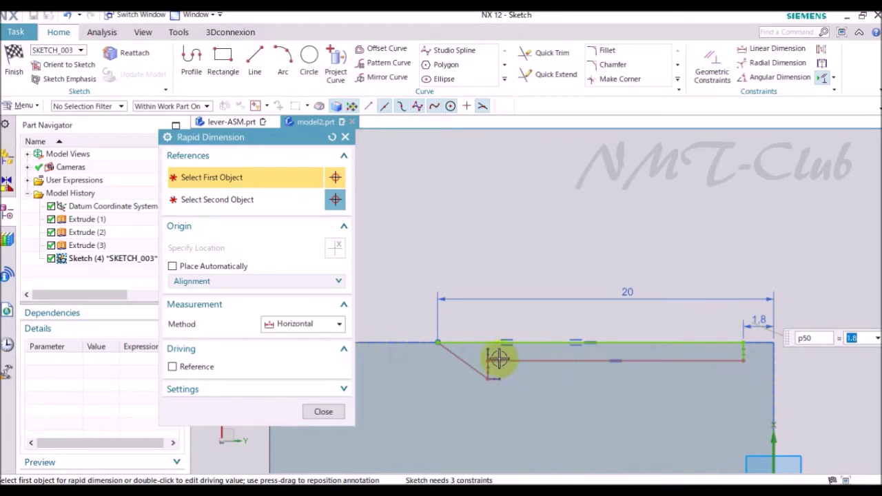
- Add the 14 horizontal dimension, then switch the measurement method to vertical
click(491, 357)
click(774, 345)
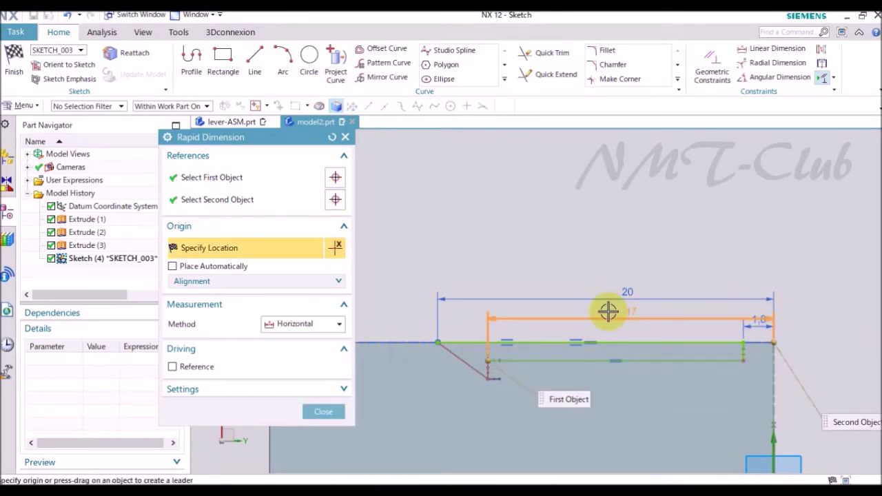
click(609, 311)
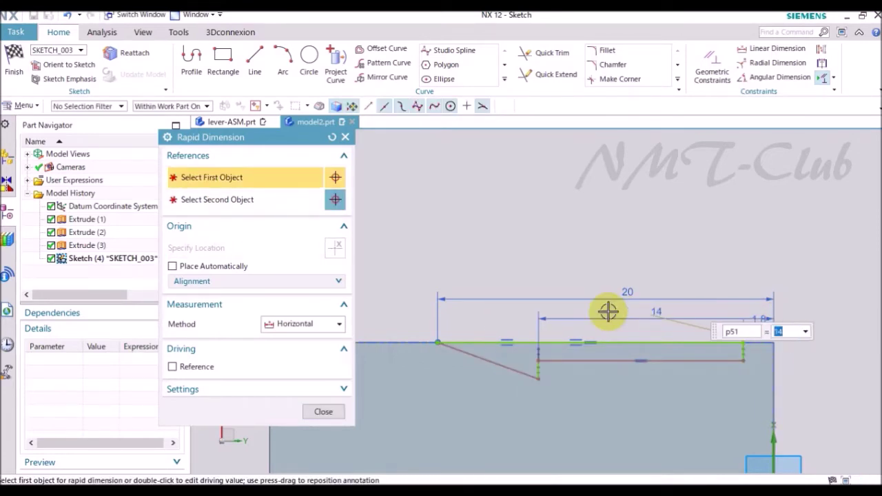
click(331, 326)
click(323, 365)
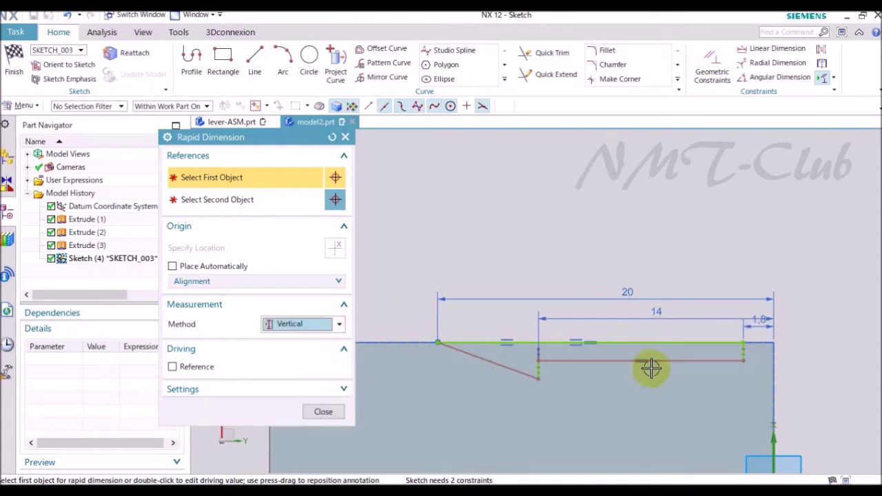
scroll(823, 346, up, 2)
scroll(813, 301, up, 2)
- Add vertical dimensions of 0.8 at the slot end and 0.5 on the short line
click(817, 319)
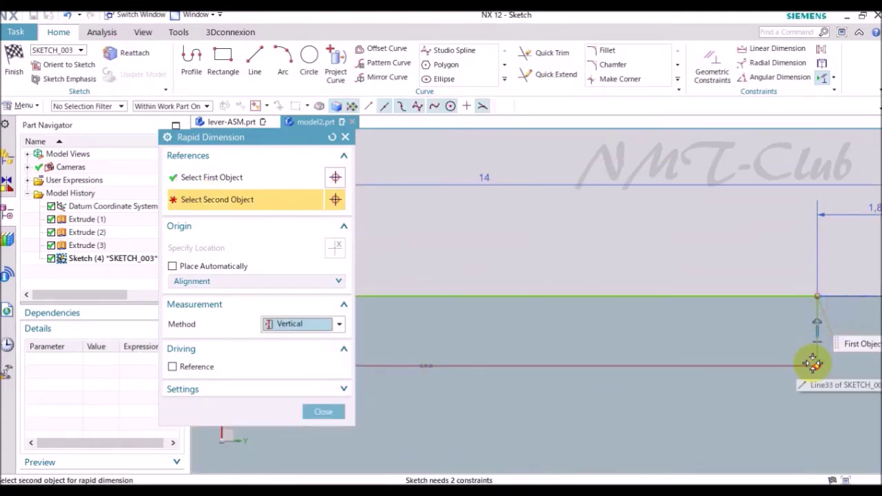
click(817, 344)
scroll(744, 335, down, 2)
scroll(708, 335, up, 2)
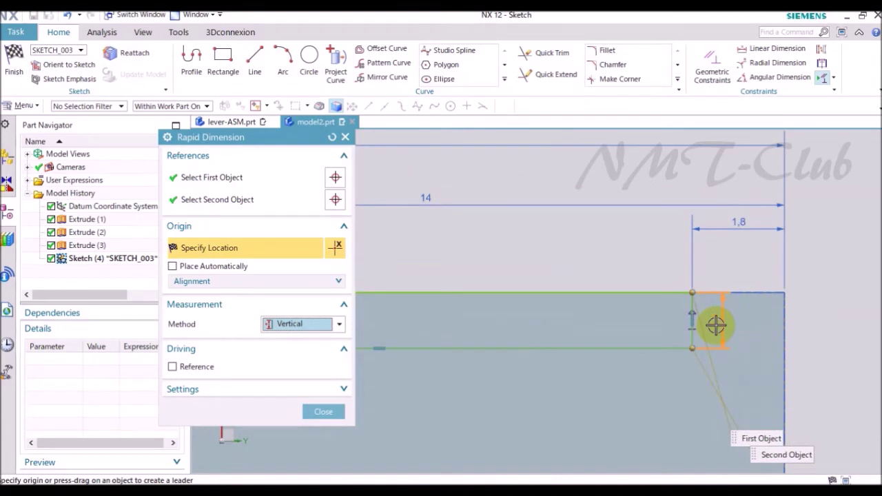
click(716, 325)
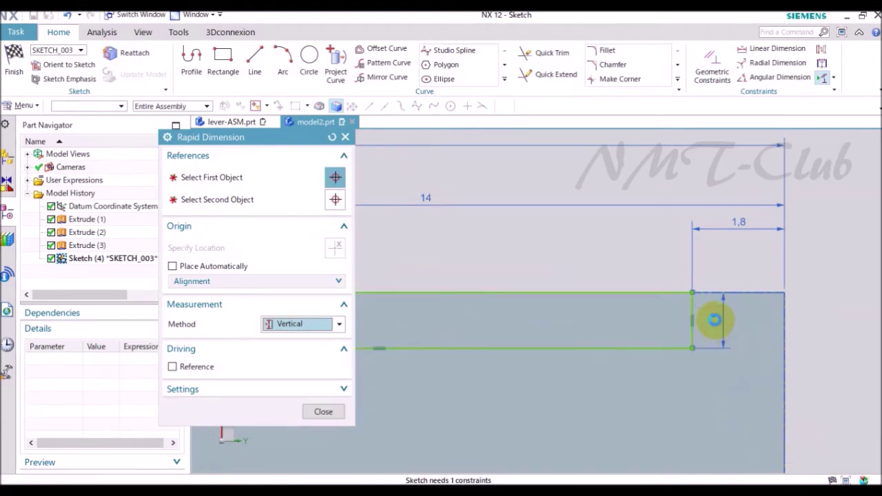
scroll(720, 303, down, 2)
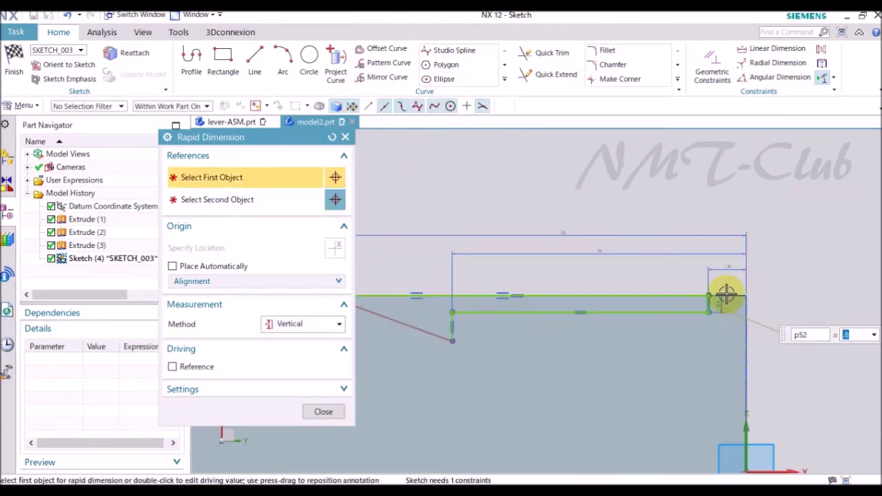
scroll(476, 309, up, 3)
click(528, 252)
click(561, 263)
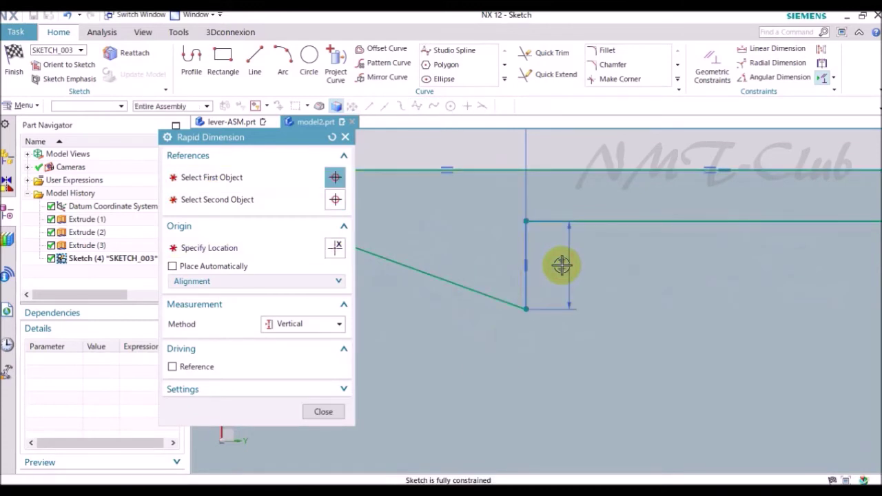
text(.5)
key(Return)
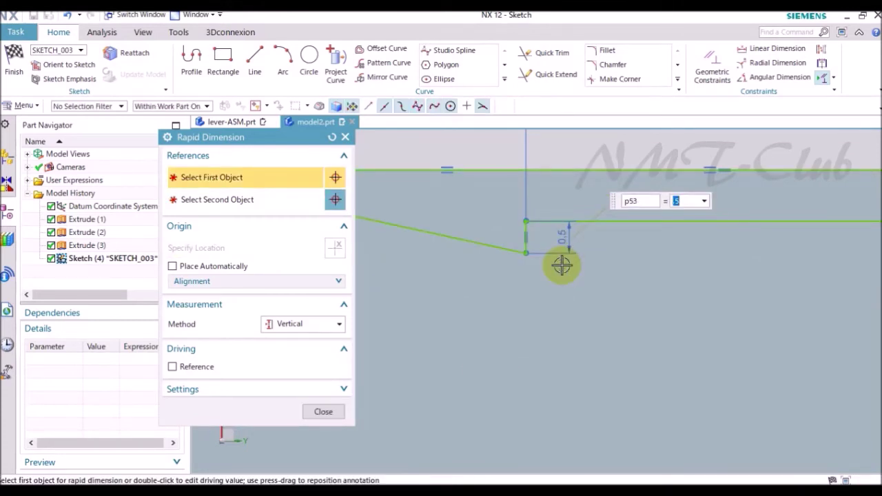
click(314, 411)
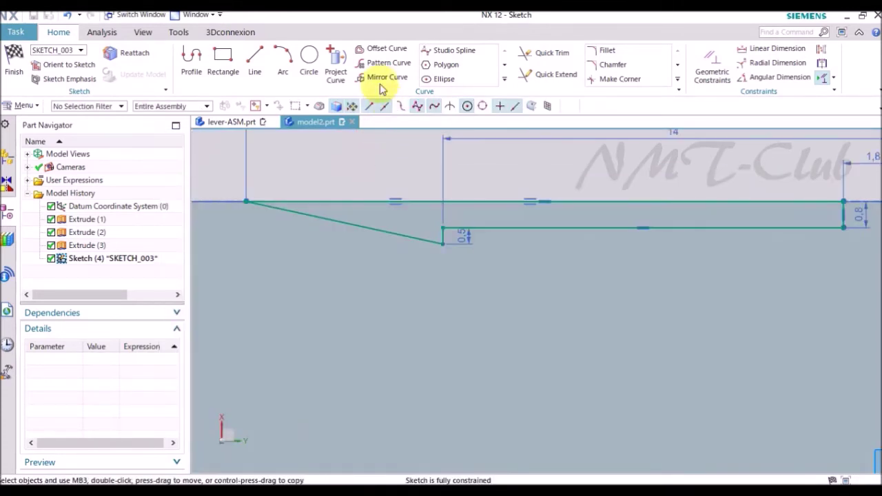
click(379, 76)
- Mirror the slot profile about the horizontal axis and finish the sketch
click(211, 226)
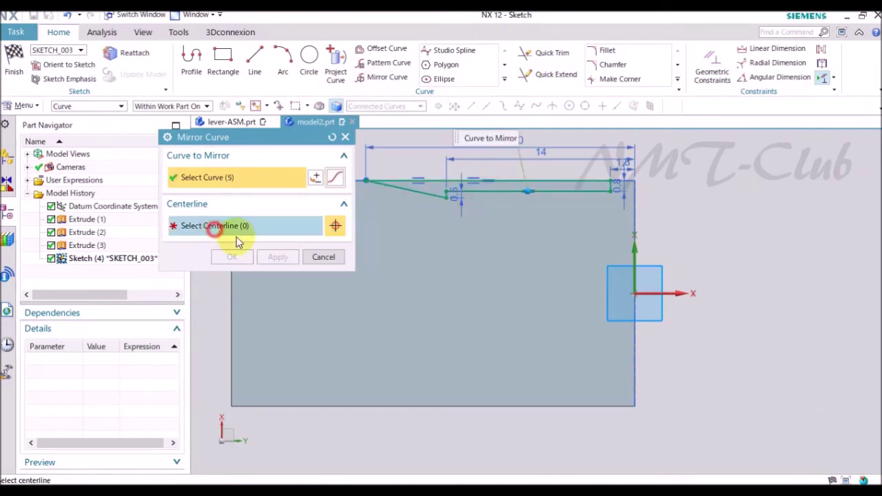
click(292, 253)
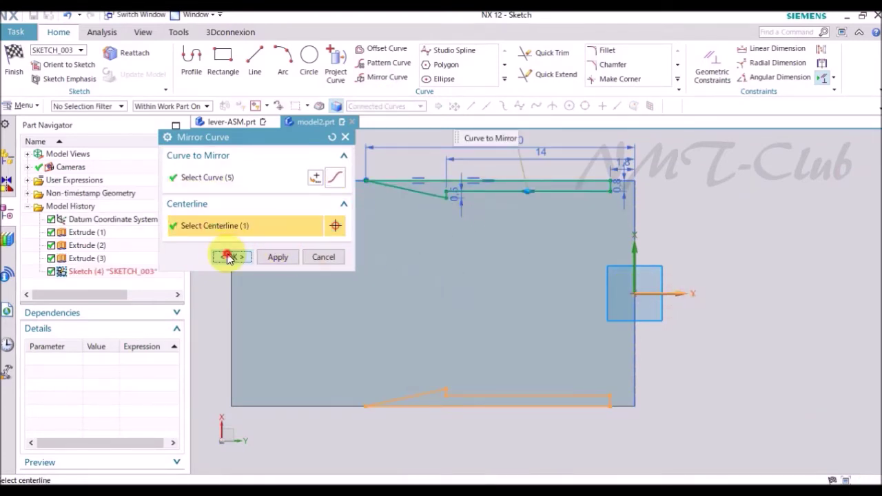
click(229, 257)
right_click(700, 248)
click(729, 19)
- Extrude the slot profiles 1.5 mm as a Subtract cut into the base plate
middle_drag(627, 279, 286, 290)
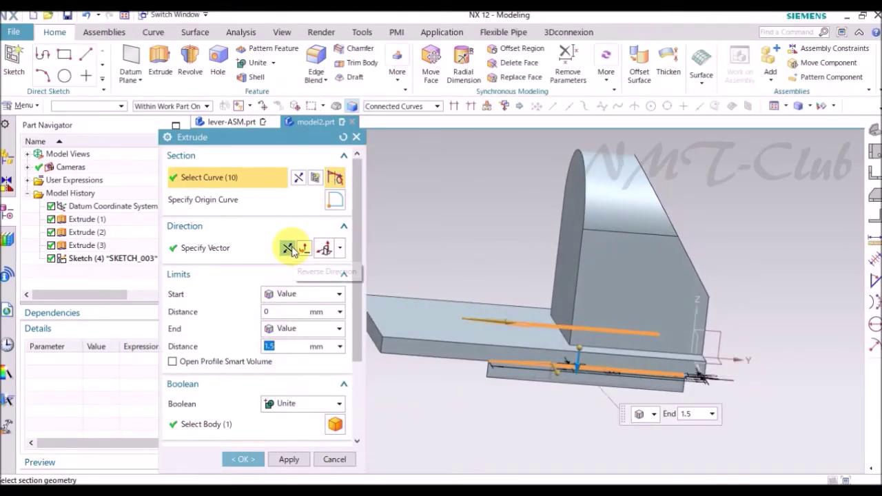
click(304, 404)
click(291, 443)
click(242, 459)
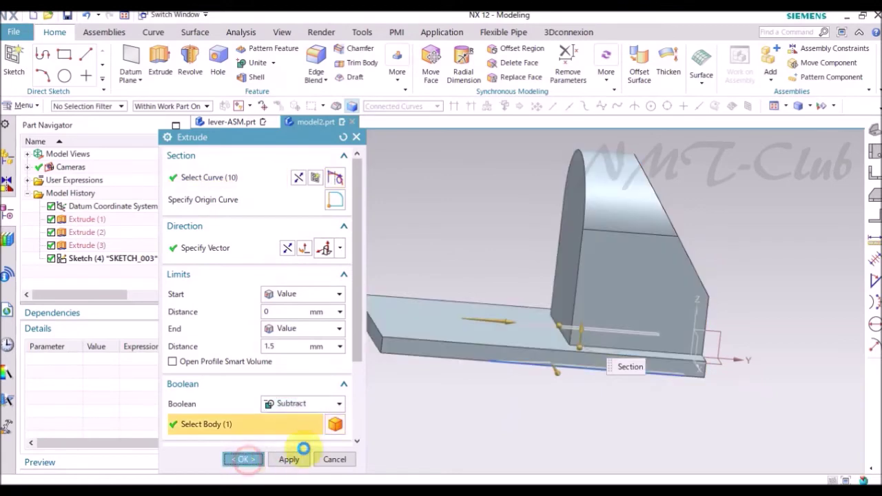
middle_drag(526, 425, 526, 428)
middle_drag(874, 132, 517, 156)
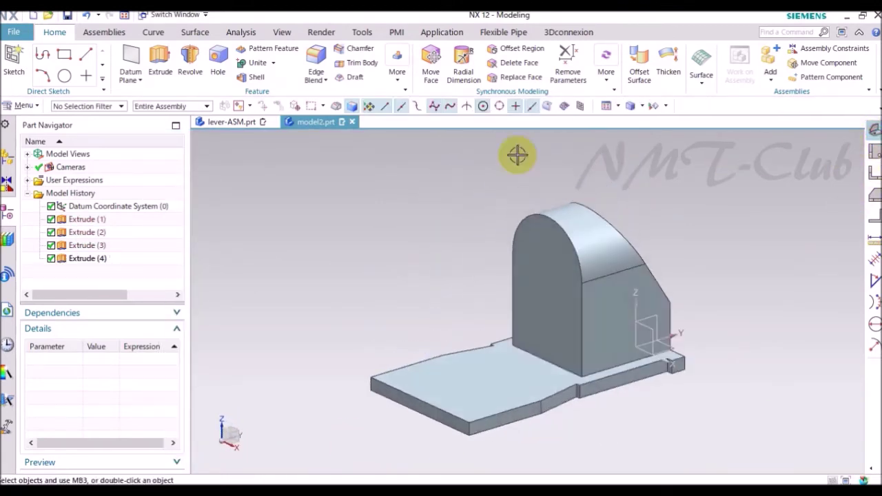
click(157, 56)
- Place a new extrusion sketch on the block's front face
click(315, 177)
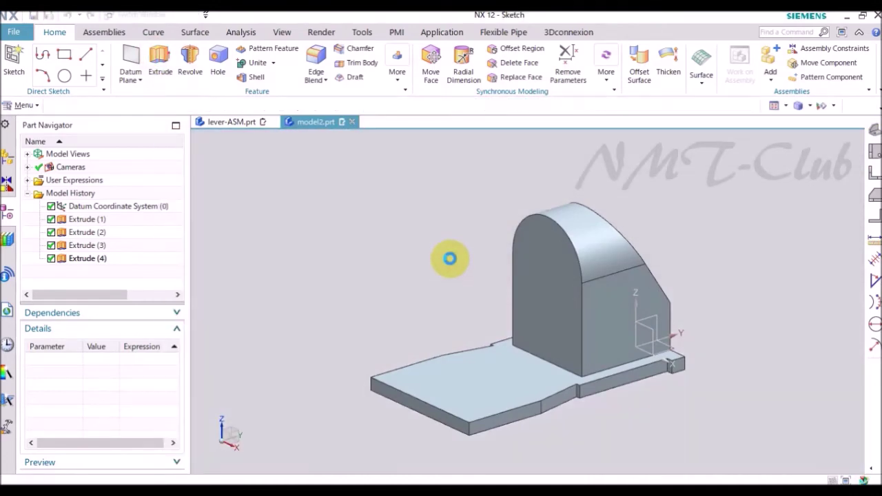
middle_drag(484, 298, 616, 370)
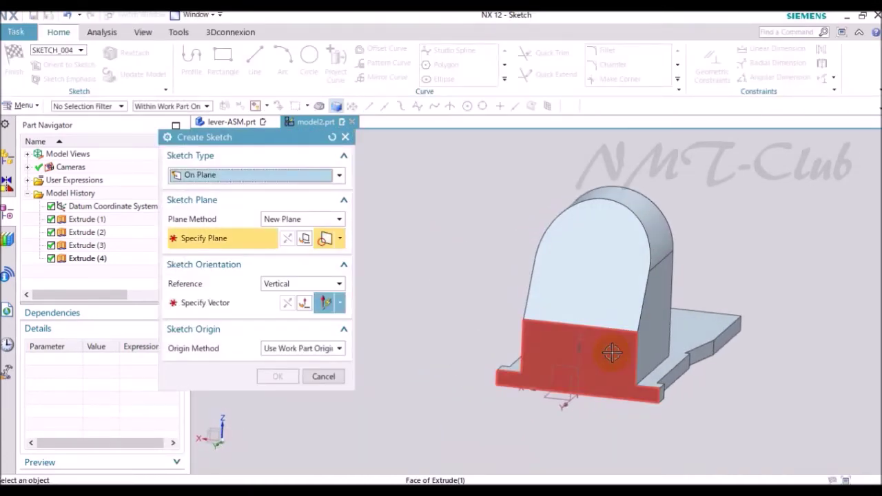
click(606, 350)
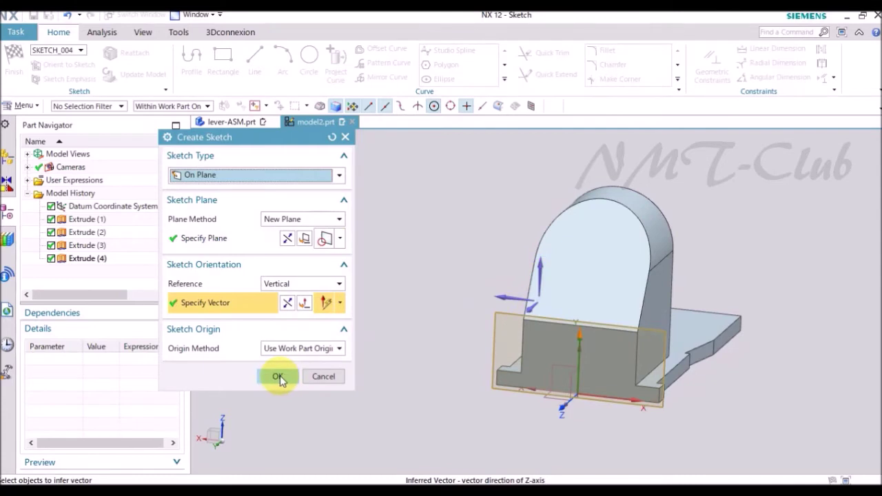
click(278, 376)
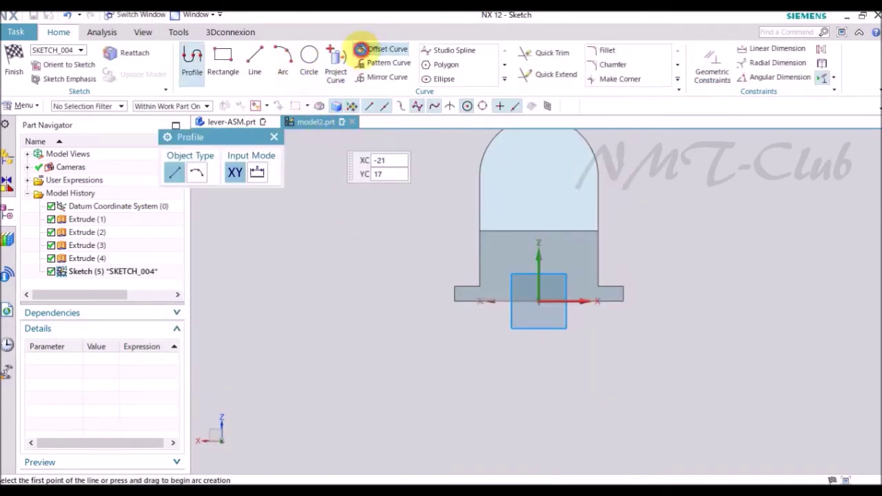
- Offset the block's right and left side edges inward by 1.5 mm
click(361, 49)
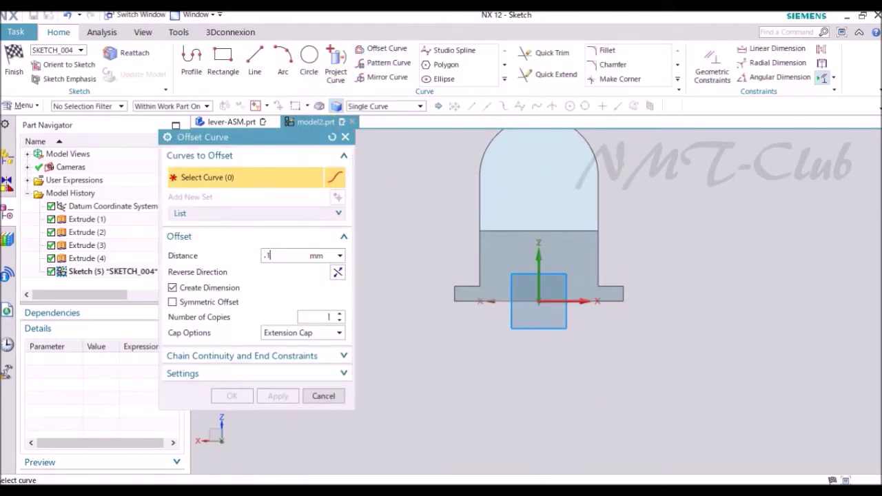
scroll(583, 240, up, 4)
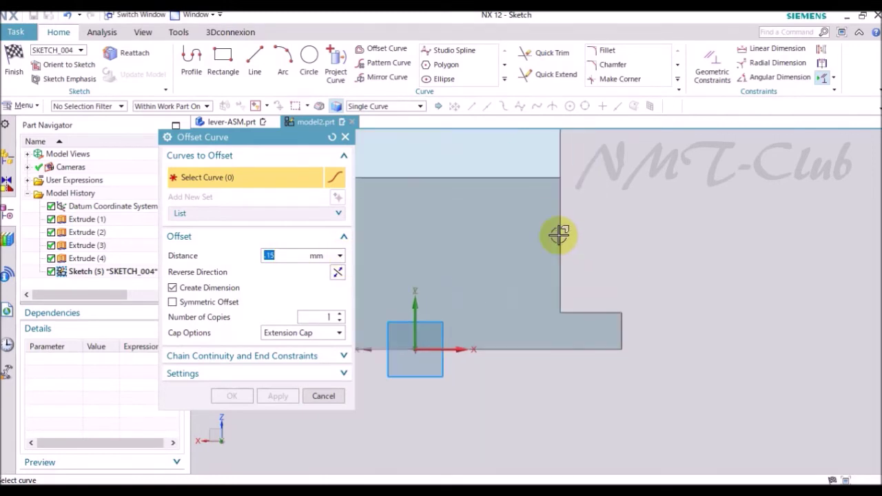
click(553, 249)
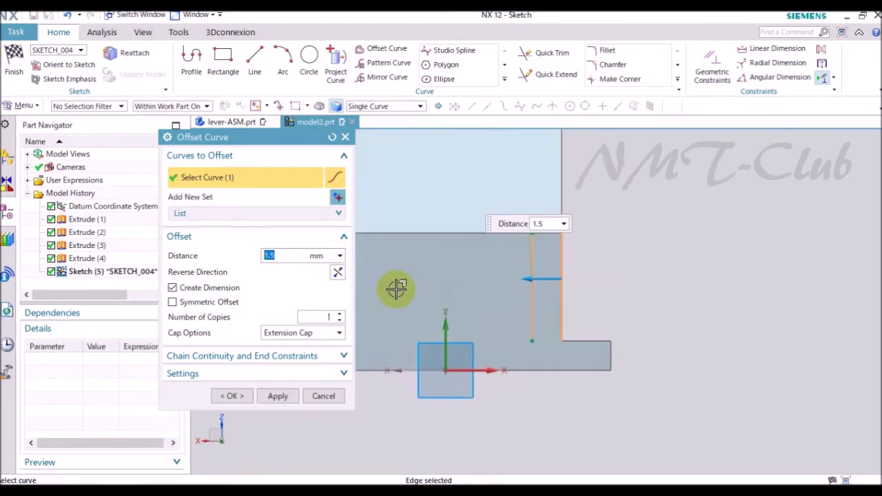
scroll(414, 282, down, 2)
click(434, 288)
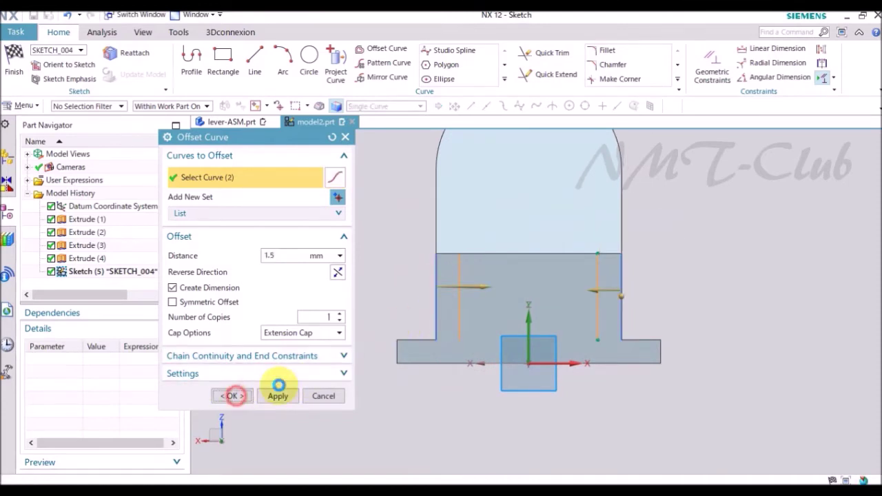
click(234, 396)
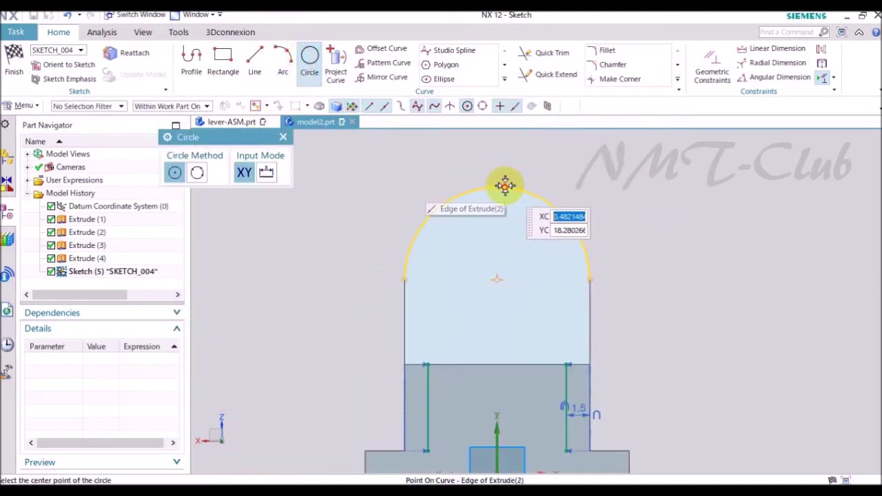
- Draw a circle at the arch centre and dimension it to radius 4.4
click(516, 210)
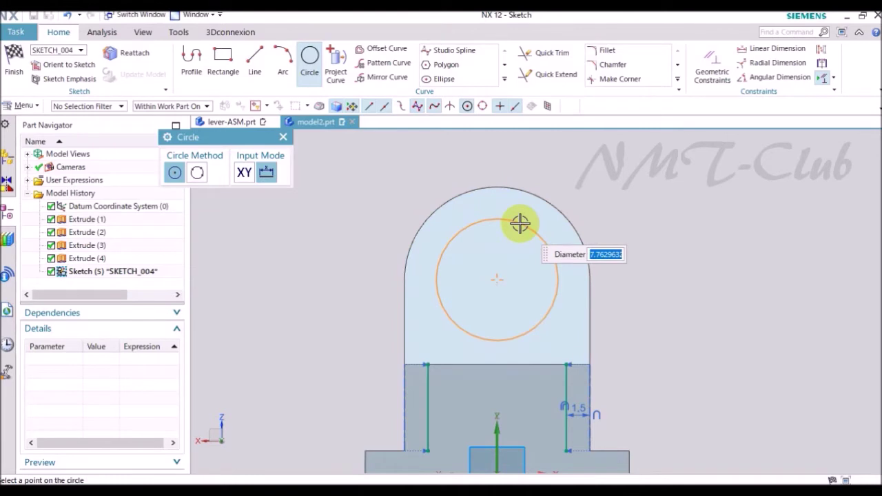
click(520, 225)
key(Escape)
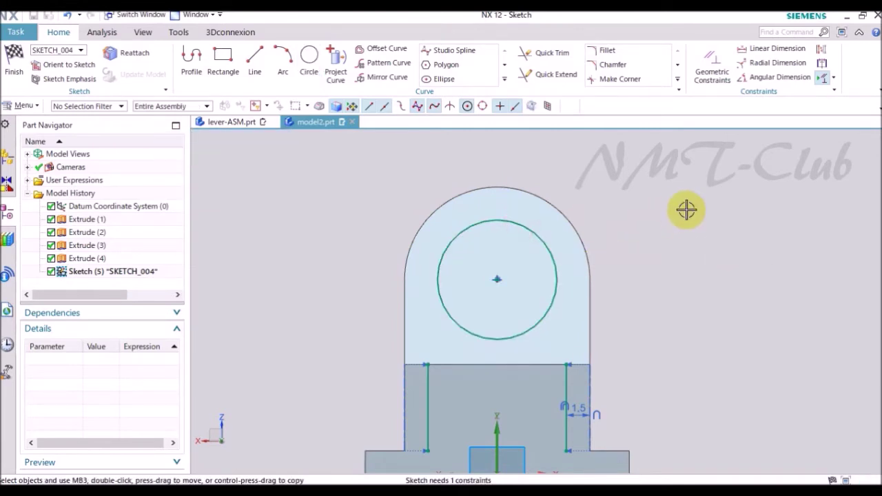
key(d)
click(305, 323)
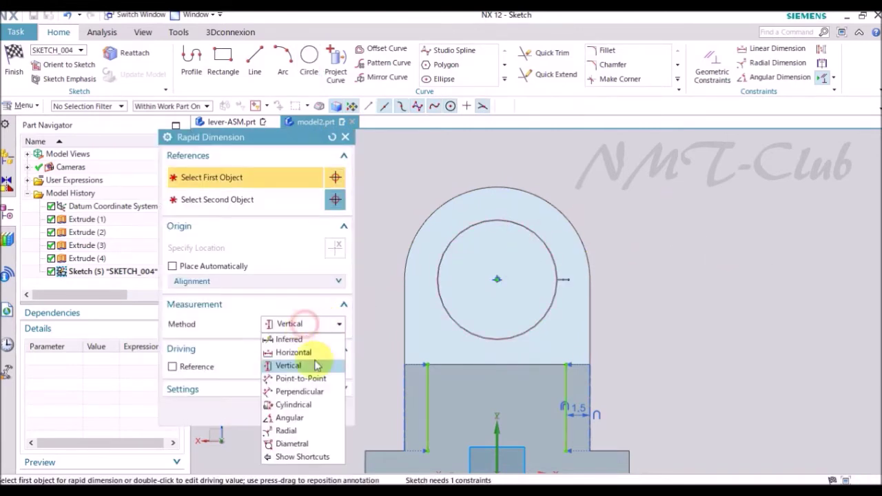
click(301, 430)
scroll(488, 274, up, 2)
click(543, 226)
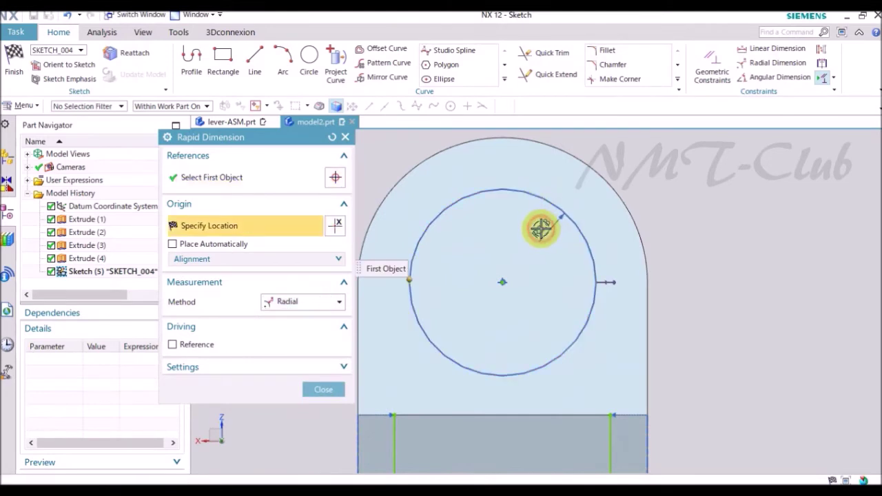
click(538, 228)
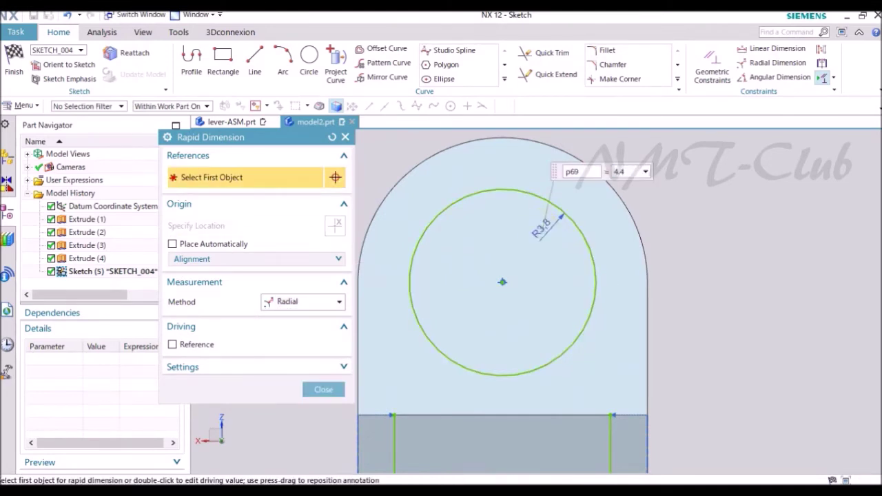
click(540, 229)
click(343, 389)
scroll(514, 276, down, 2)
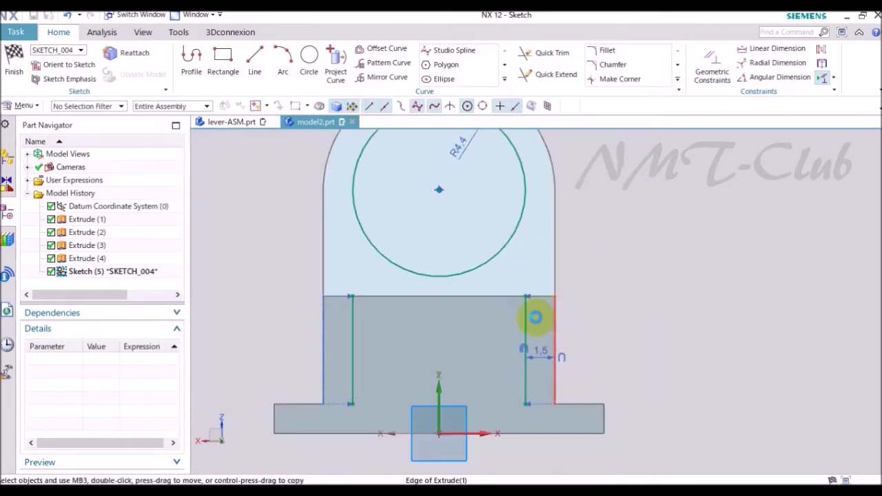
- Extend the side lines up to the circle and trim away its lower half
key(e)
middle_click(735, 301)
scroll(734, 301, down, 2)
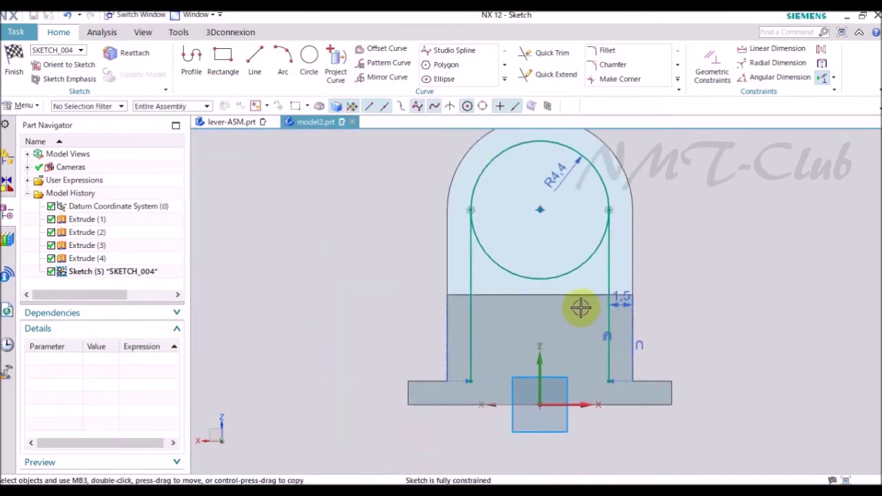
key(t)
click(539, 258)
scroll(721, 242, down, 1)
middle_click(722, 242)
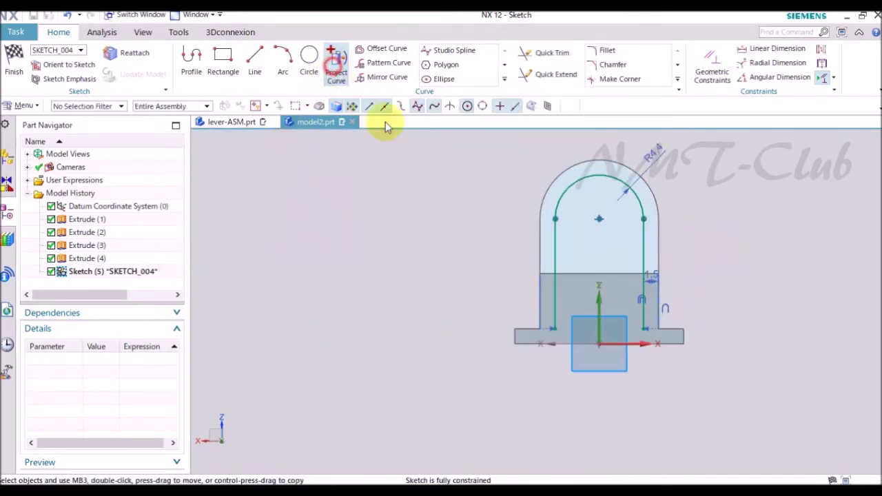
scroll(663, 345, up, 2)
- Project the base's bottom edge, join it to both sides, and finish the sketch
click(233, 209)
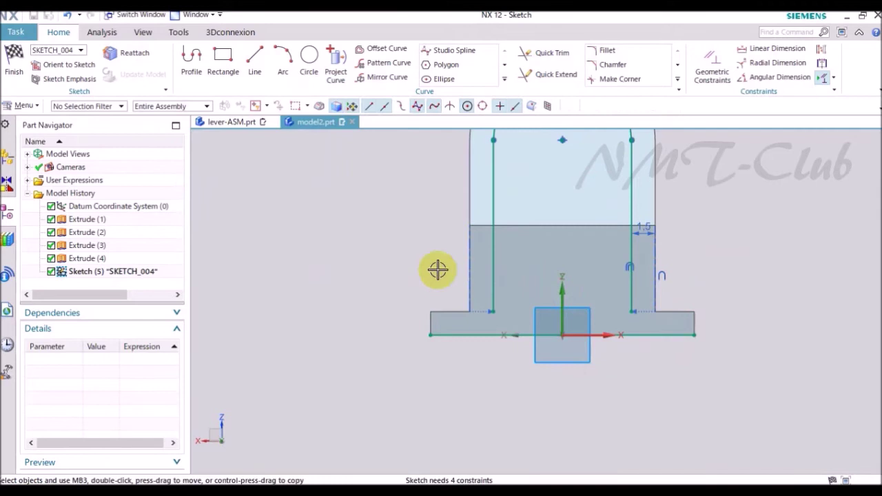
click(606, 80)
scroll(640, 357, up, 3)
click(573, 373)
click(622, 292)
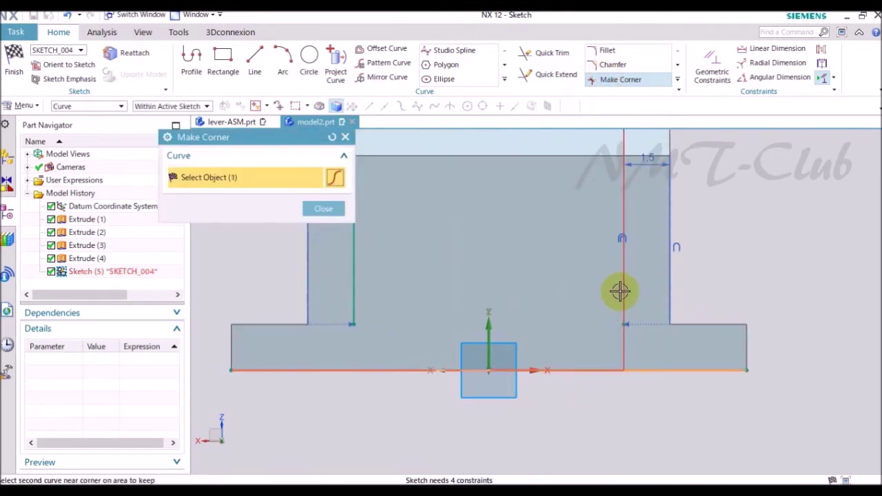
click(361, 294)
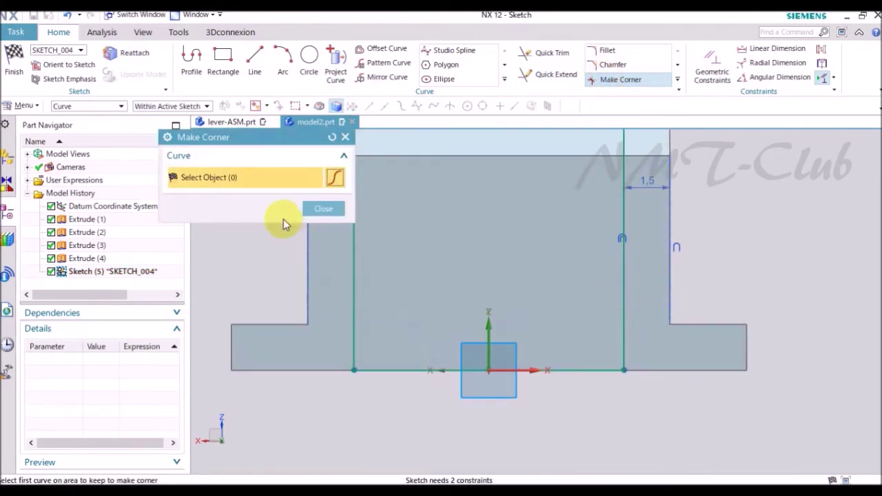
click(323, 208)
scroll(393, 290, down, 7)
right_click(498, 220)
click(524, 229)
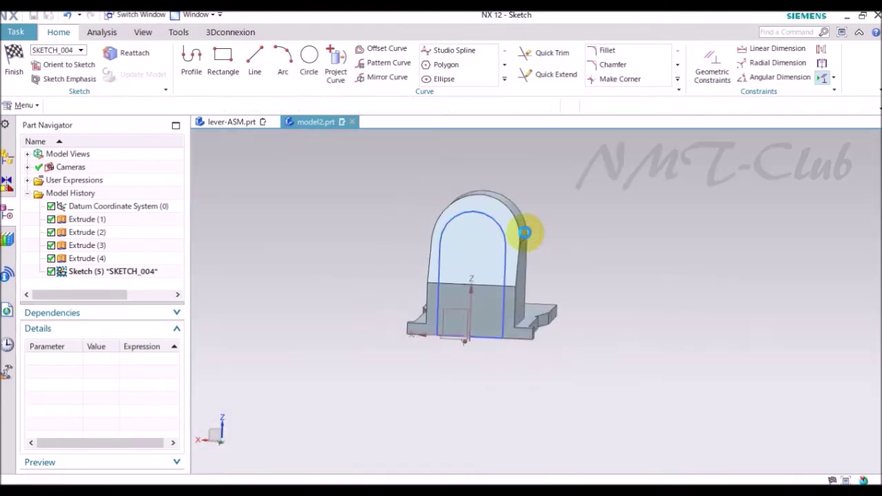
- Reverse the arch extrusion and subtract it until the selected face, hollowing the upright block
middle_drag(455, 293, 419, 345)
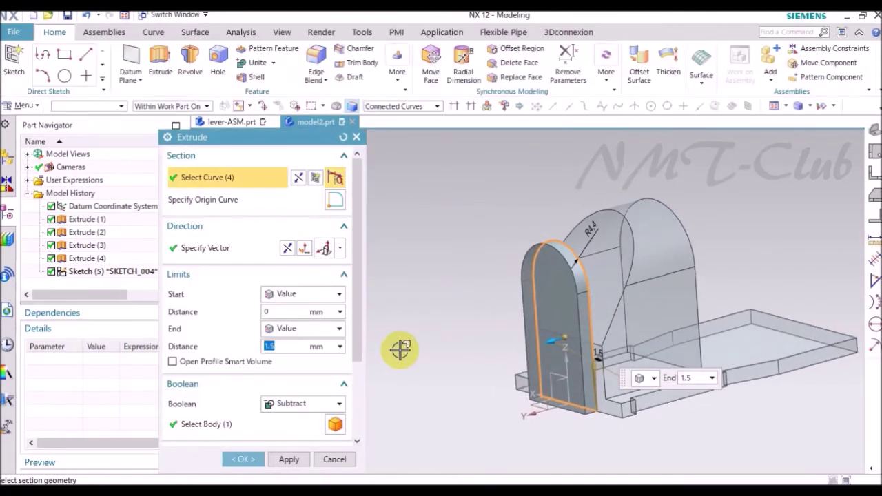
click(290, 249)
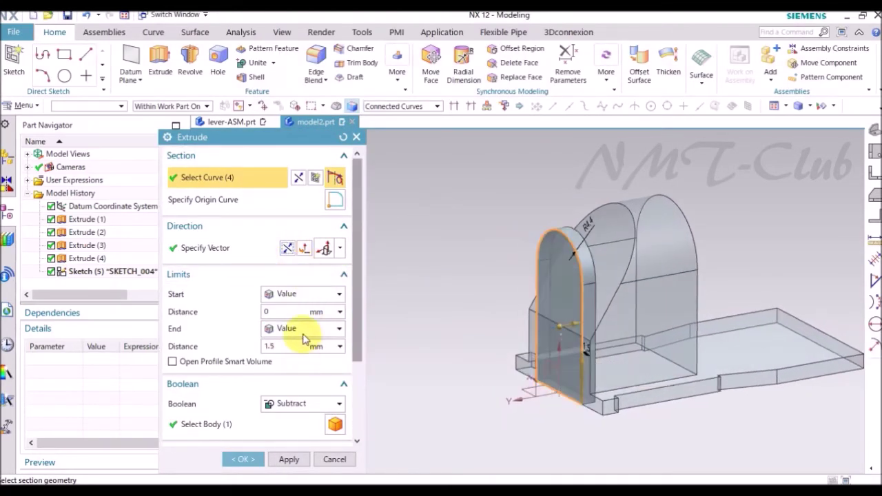
click(296, 329)
click(295, 394)
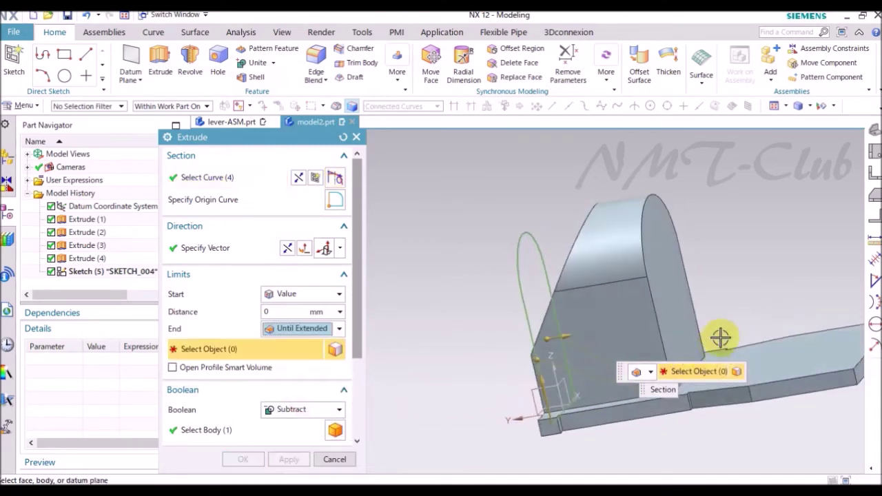
click(716, 342)
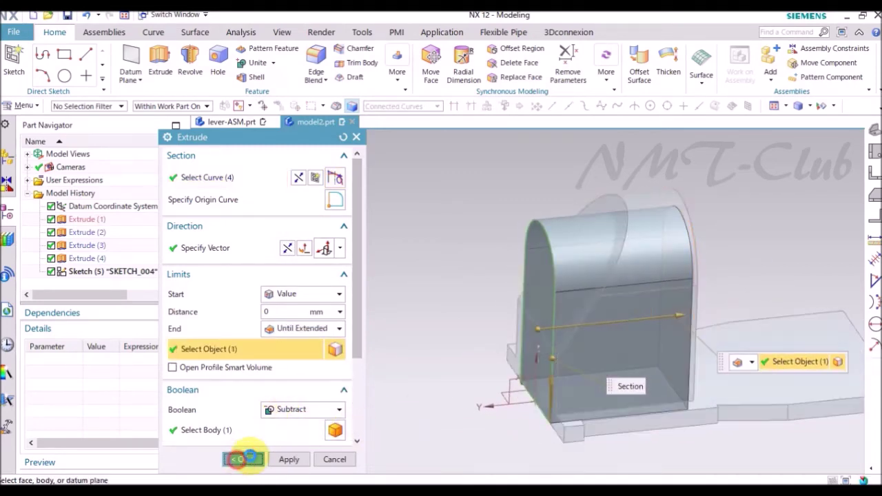
click(237, 459)
mouse_move(482, 441)
middle_down()
mouse_move(510, 374)
mouse_move(443, 227)
middle_up()
click(160, 63)
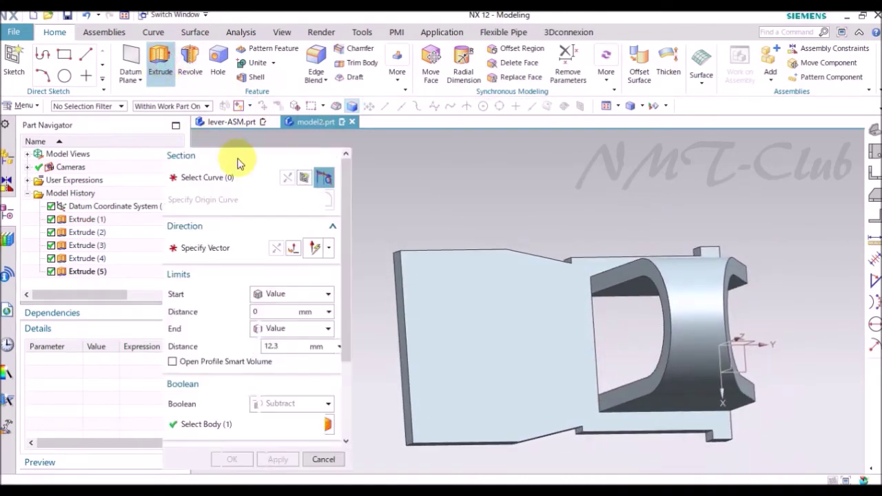
click(322, 178)
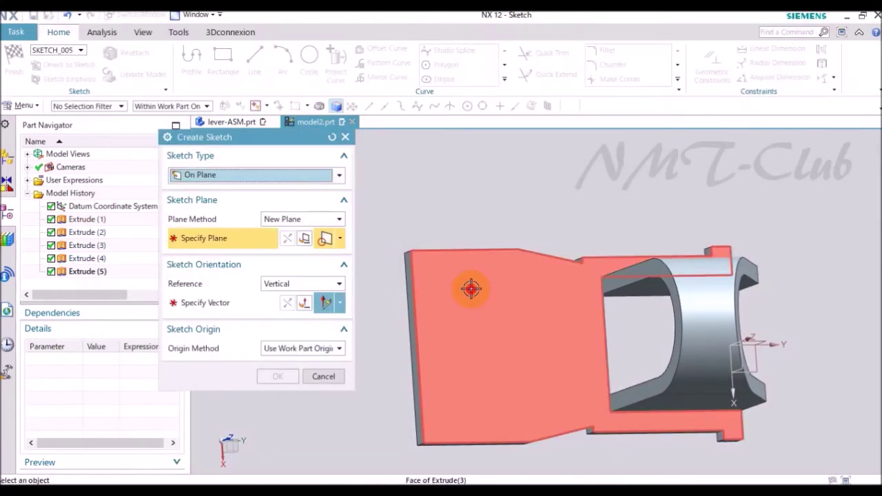
- Place a new sketch on the base plate's flat face with the inferred orientation
click(471, 288)
click(295, 305)
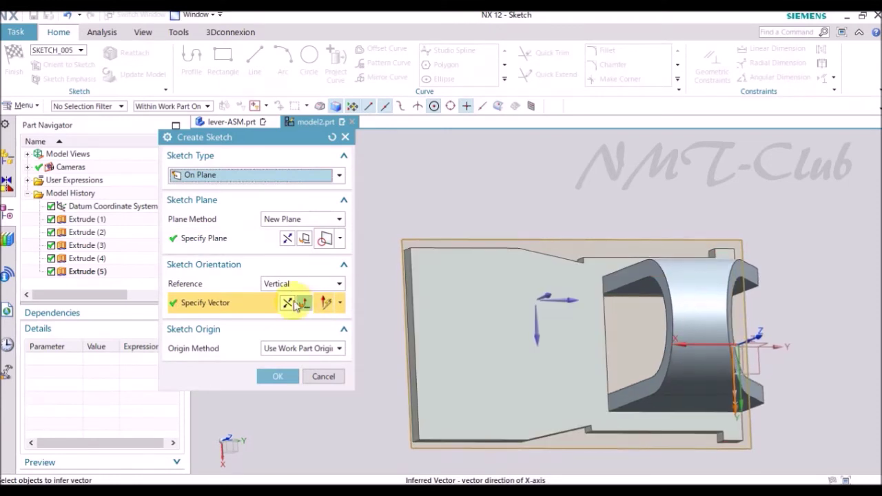
click(289, 376)
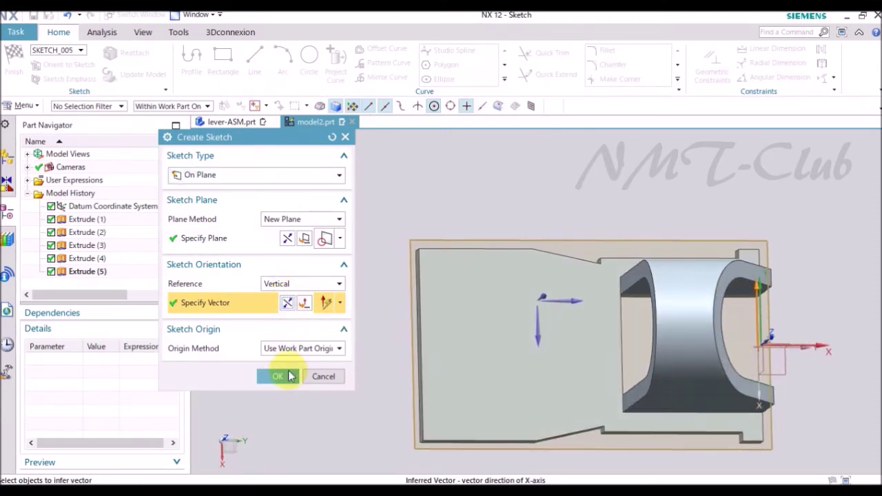
key(Escape)
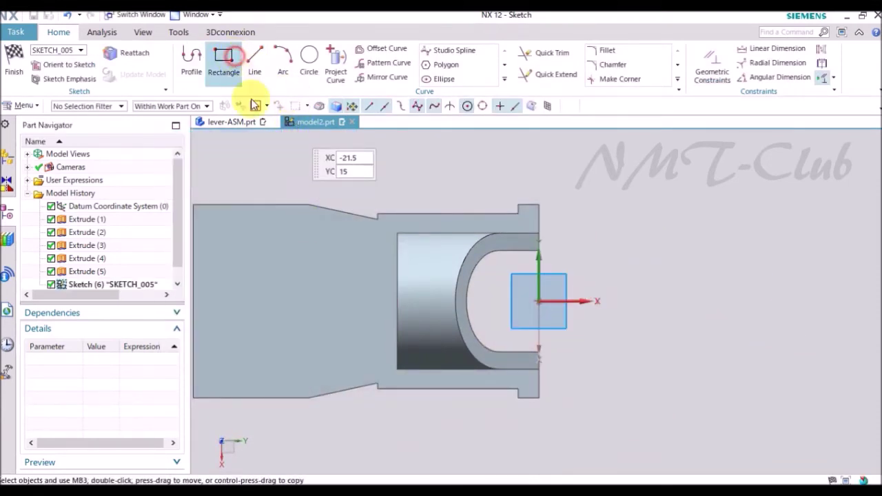
- Draw a narrow, tall rectangle beside the arch opening
click(223, 61)
scroll(330, 233, up, 2)
scroll(439, 255, up, 3)
click(473, 256)
scroll(486, 253, down, 4)
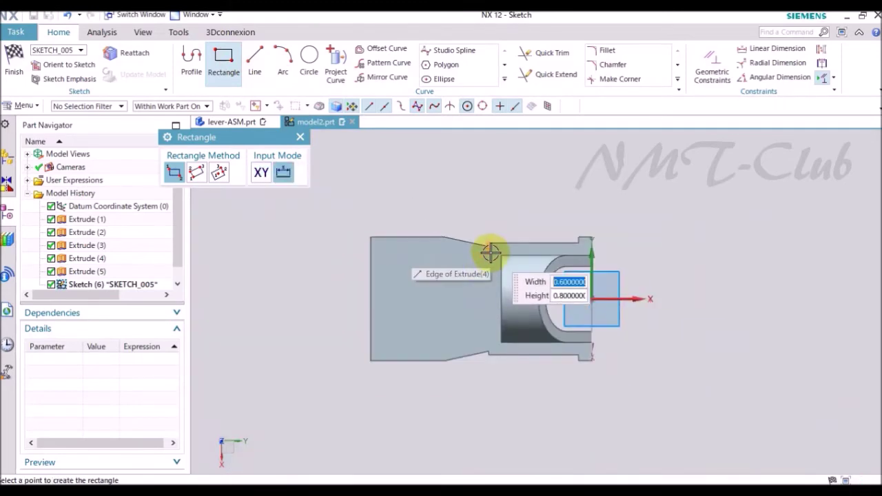
scroll(487, 342, up, 5)
scroll(499, 336, up, 1)
scroll(506, 369, up, 3)
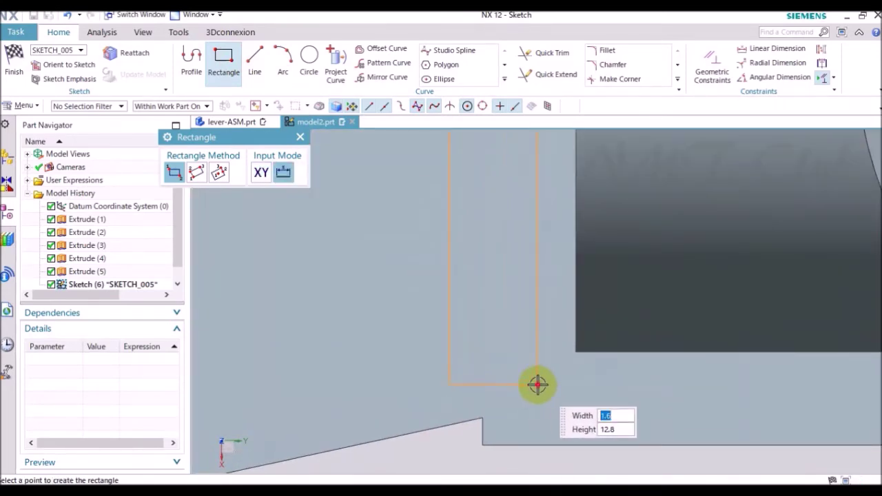
click(537, 384)
scroll(528, 360, down, 2)
scroll(479, 421, down, 2)
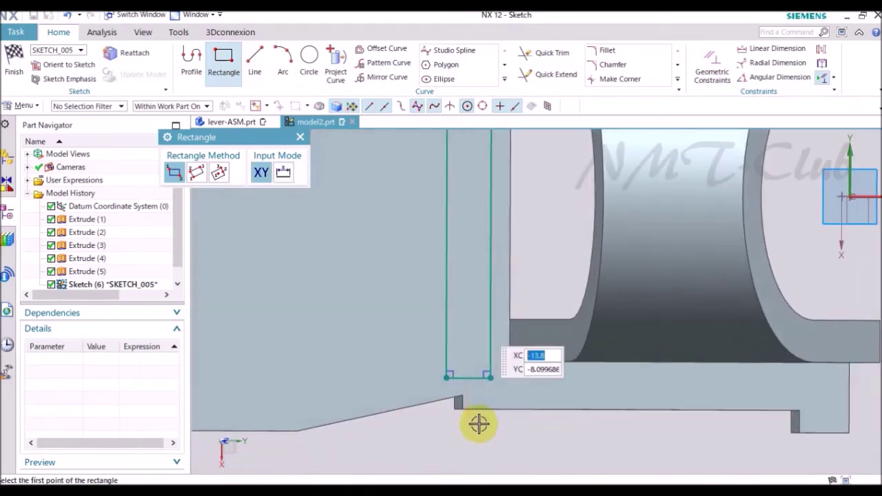
middle_click(441, 441)
key(c)
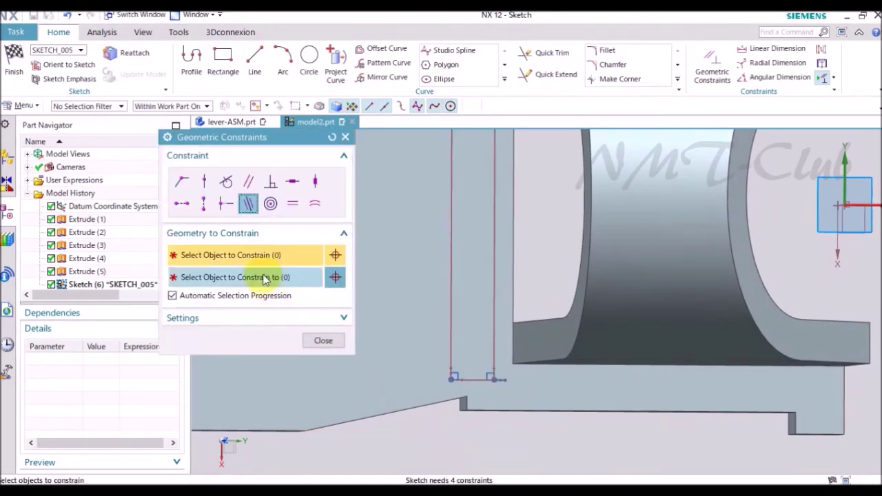
- Make the first rectangle side parallel to the adjacent part edge
click(508, 245)
click(492, 250)
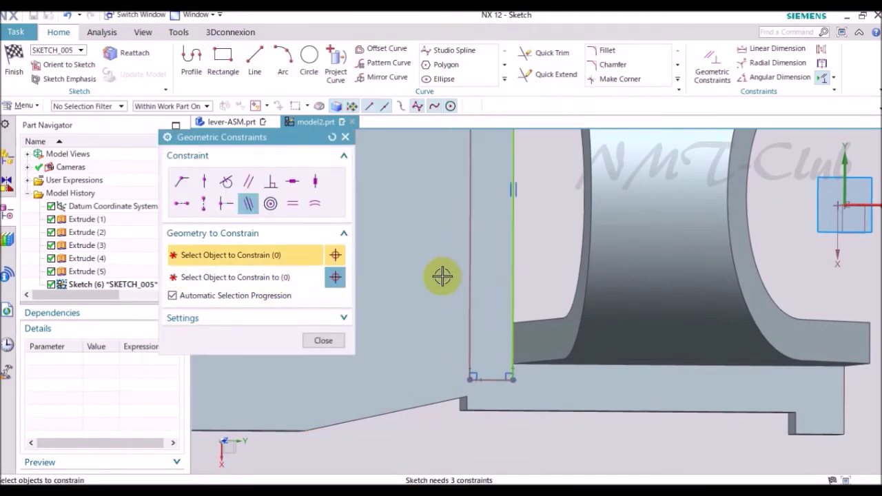
scroll(446, 296, down, 2)
middle_drag(450, 319, 516, 204)
scroll(504, 177, up, 5)
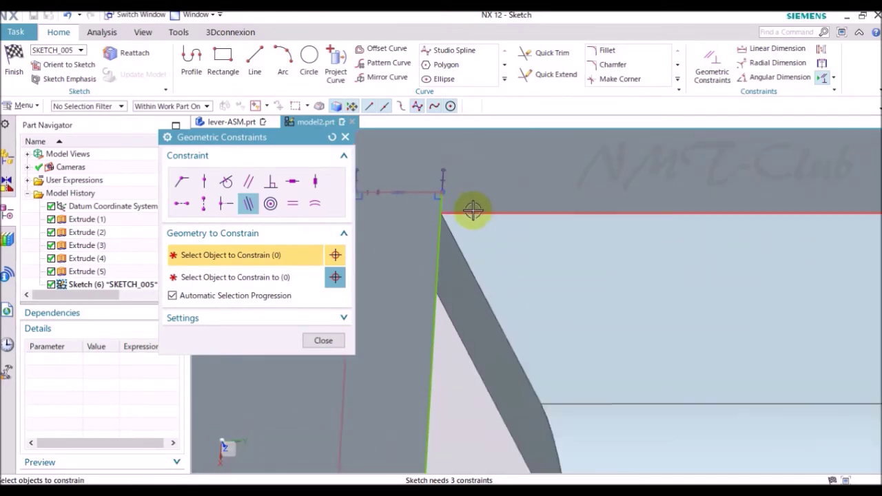
- Make the rectangle's top and bottom lines parallel to the neighbouring part edges
click(423, 191)
click(547, 180)
scroll(675, 317, down, 3)
scroll(536, 430, up, 3)
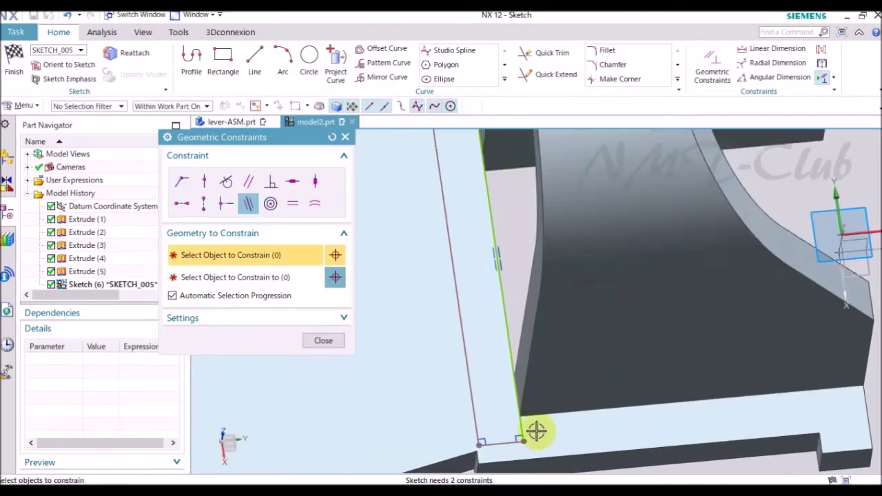
scroll(528, 404, up, 2)
click(490, 446)
click(521, 377)
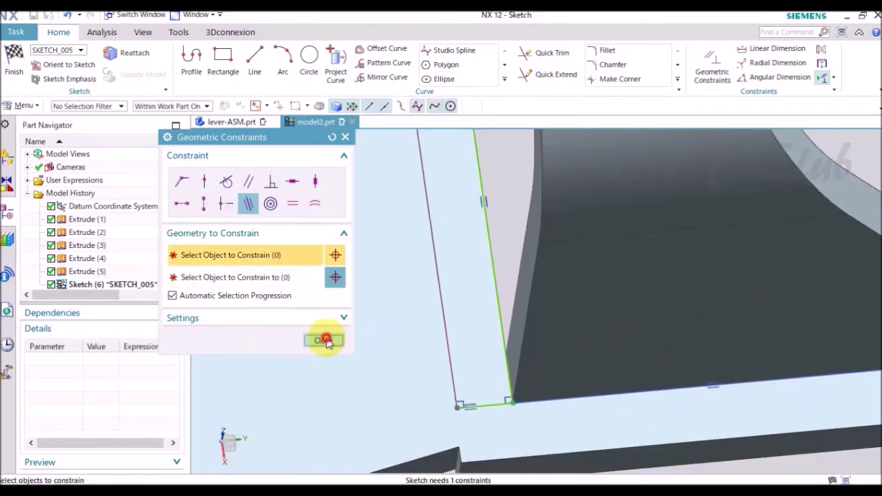
click(323, 340)
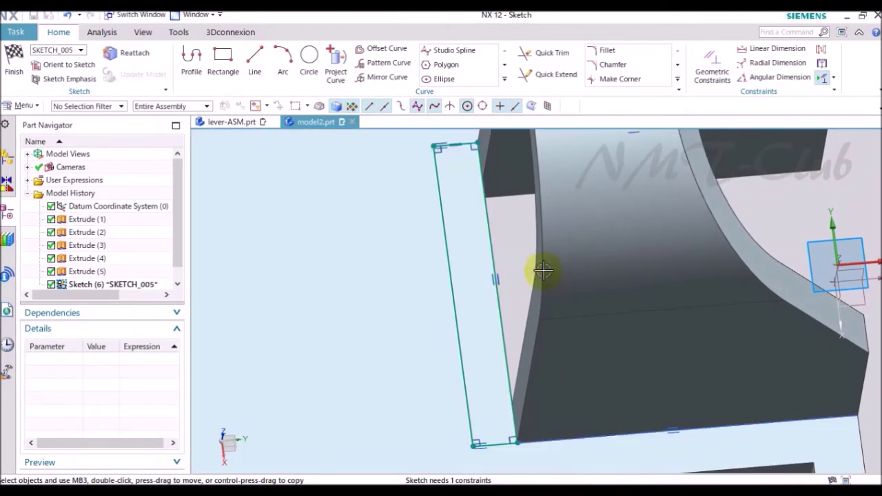
key(d)
click(310, 304)
- Add a horizontal width dimension to the rectangle's top line and finish Sketch (6)
click(309, 327)
scroll(466, 302, up, 2)
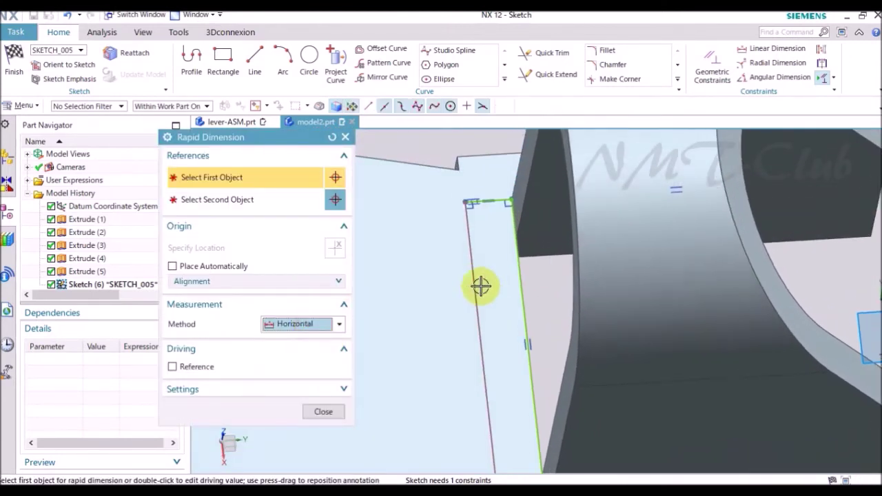
scroll(455, 189, up, 3)
click(459, 165)
click(460, 150)
scroll(488, 251, down, 3)
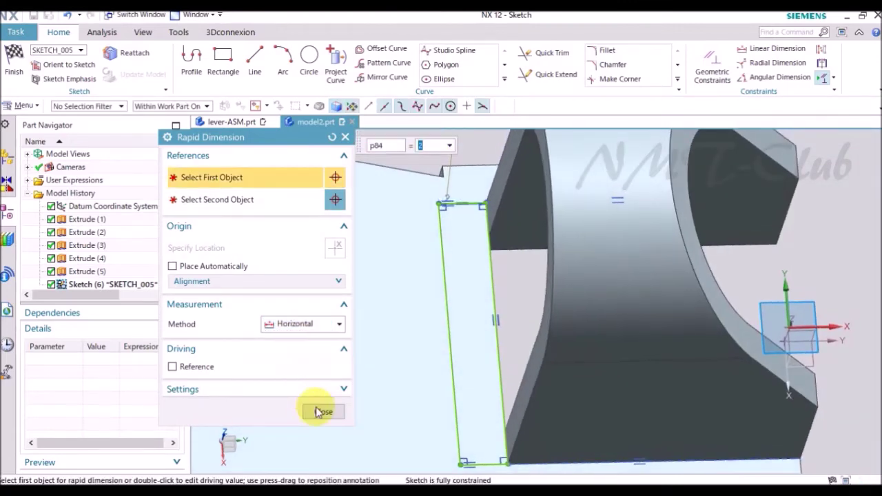
click(323, 412)
scroll(427, 310, down, 2)
right_click(414, 186)
click(424, 192)
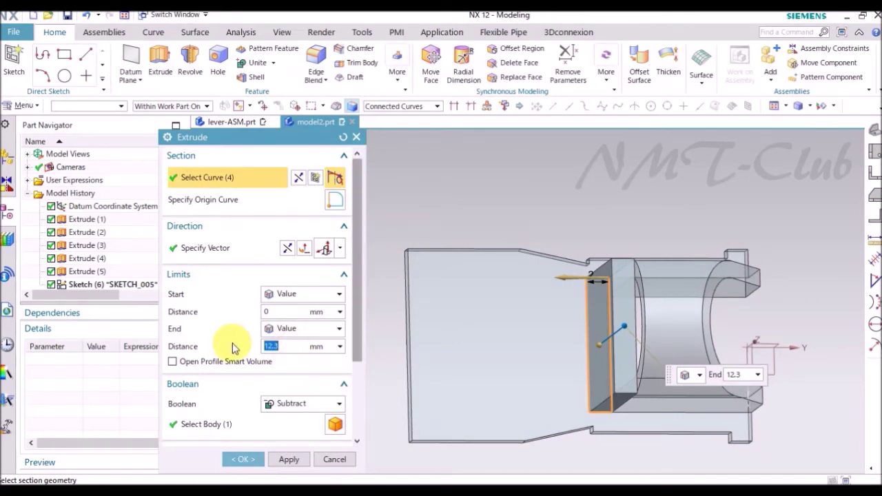
- Change the rectangle extrusion's Boolean option and confirm Extrude (6)
click(288, 405)
click(285, 432)
click(244, 459)
middle_drag(433, 457, 433, 454)
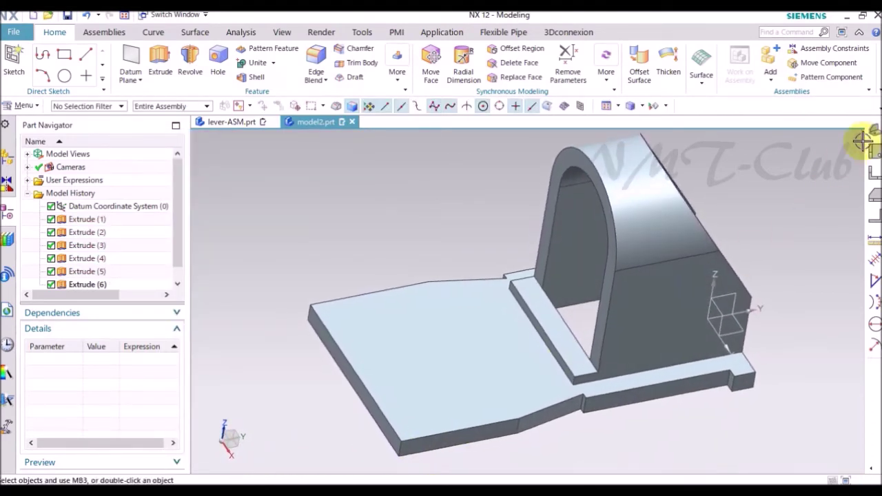
click(867, 137)
- Start a new extrusion with its sketch placed on the upright block's side face
click(160, 64)
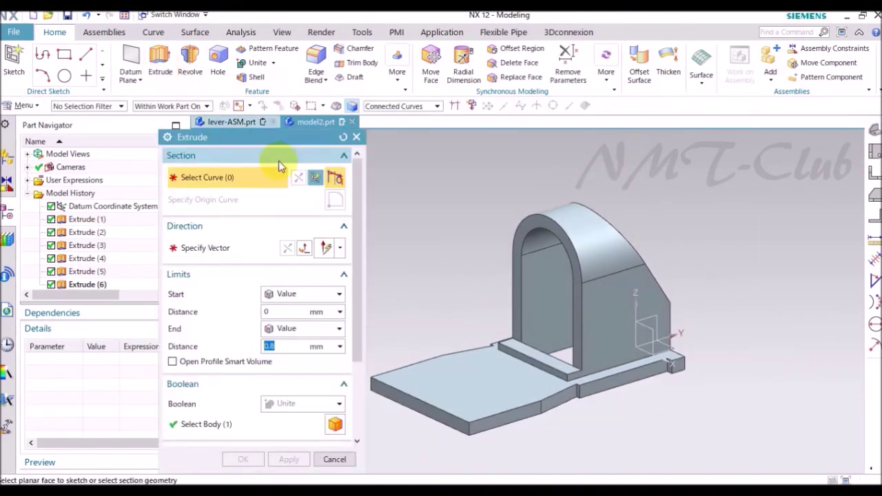
click(329, 178)
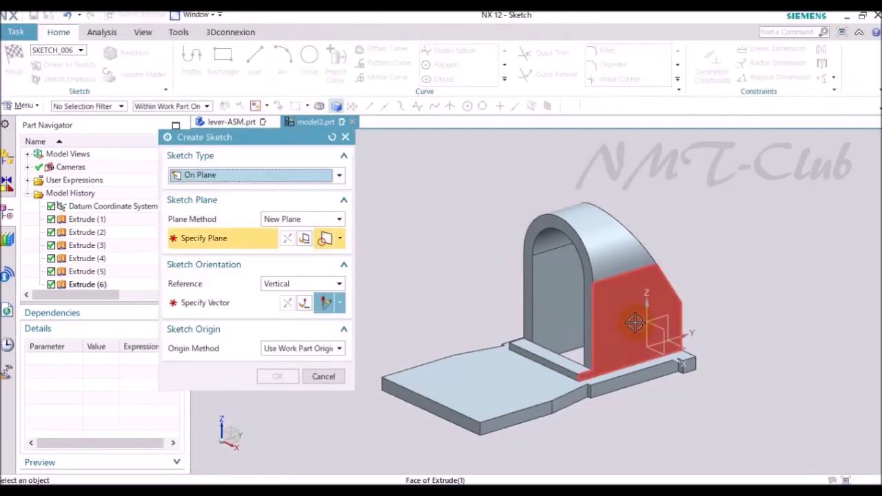
click(610, 319)
middle_drag(614, 321, 535, 282)
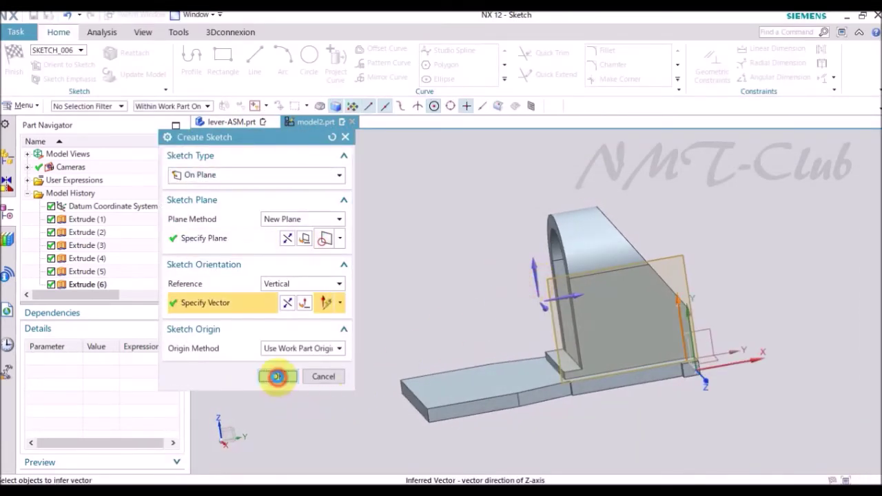
click(278, 376)
click(309, 59)
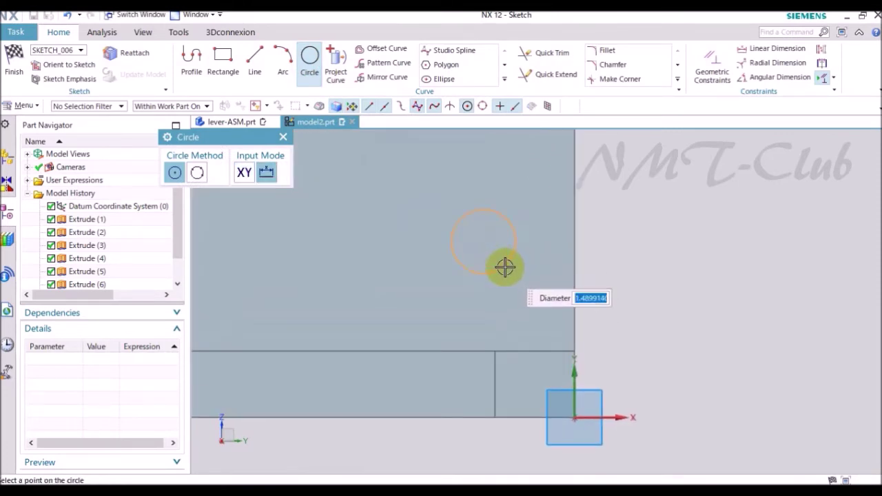
- Draw a circle on the side face and dimension its centre 3 horizontally from the origin
click(505, 267)
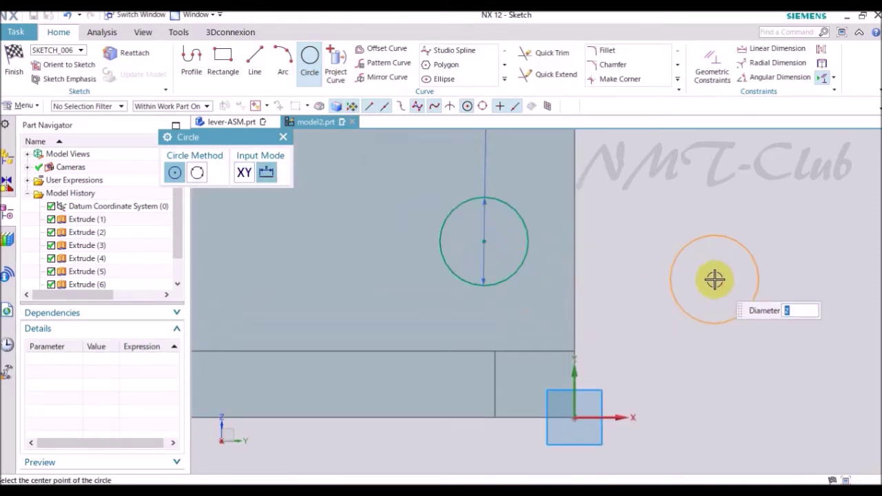
key(Escape)
key(d)
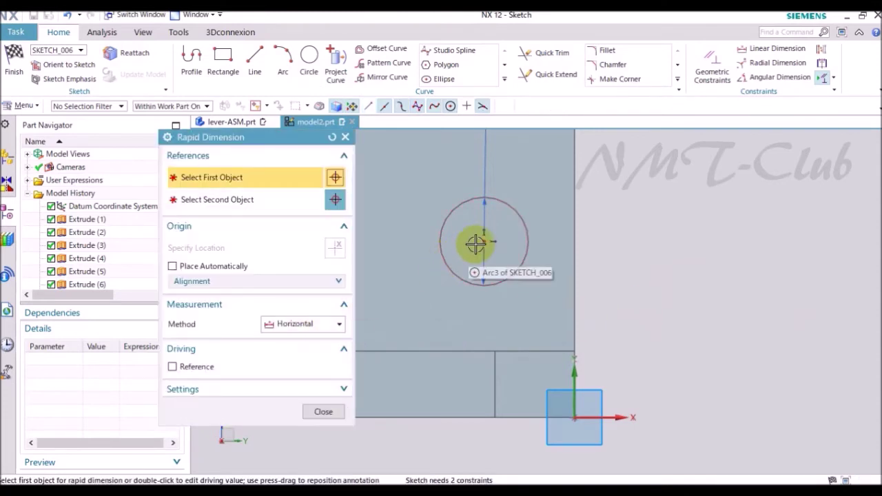
click(485, 242)
click(573, 418)
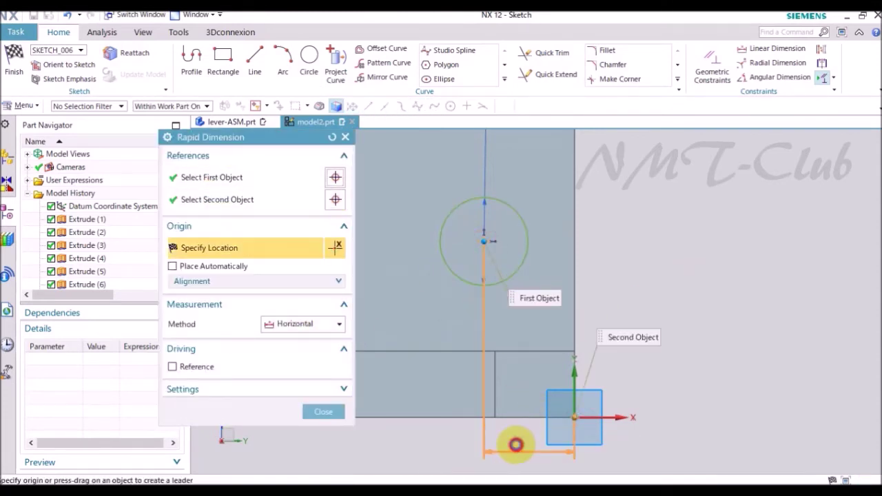
click(519, 434)
text(3)
key(Return)
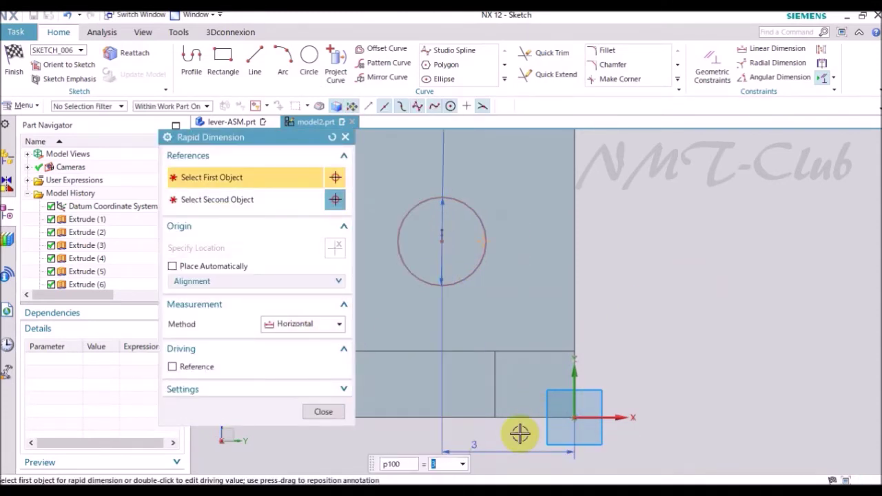
- Dimension the circle centre 4 vertically from the origin and finish the sketch
click(288, 329)
click(290, 366)
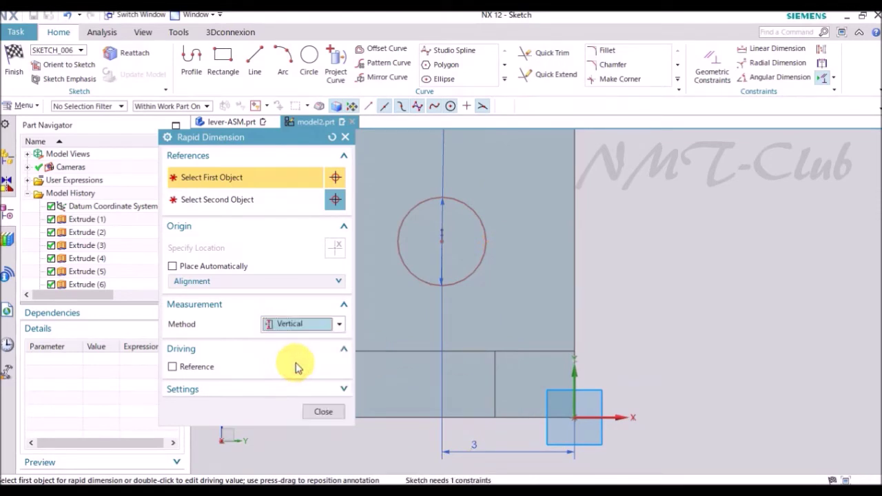
click(441, 240)
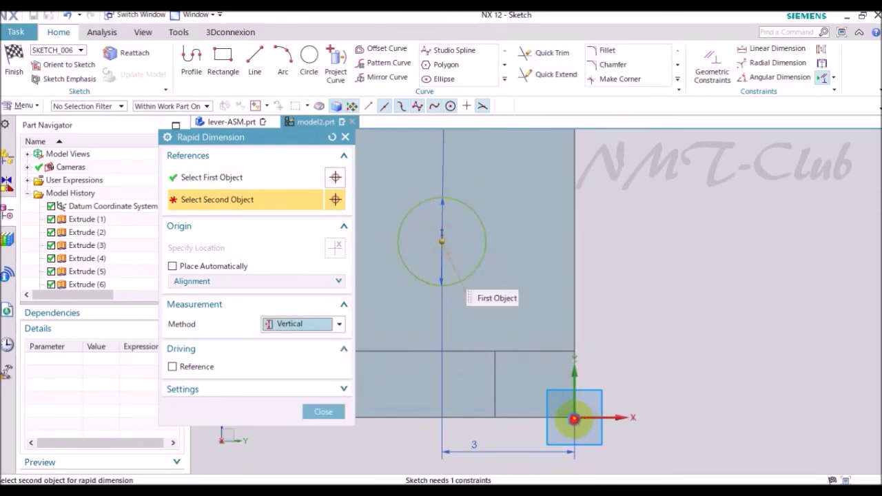
click(574, 418)
click(630, 338)
text(4)
click(326, 411)
scroll(494, 344, down, 2)
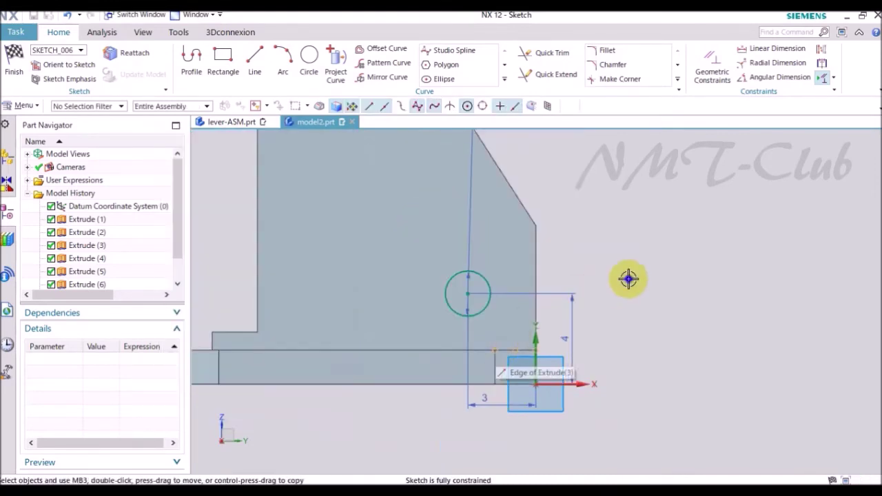
right_click(626, 279)
click(662, 24)
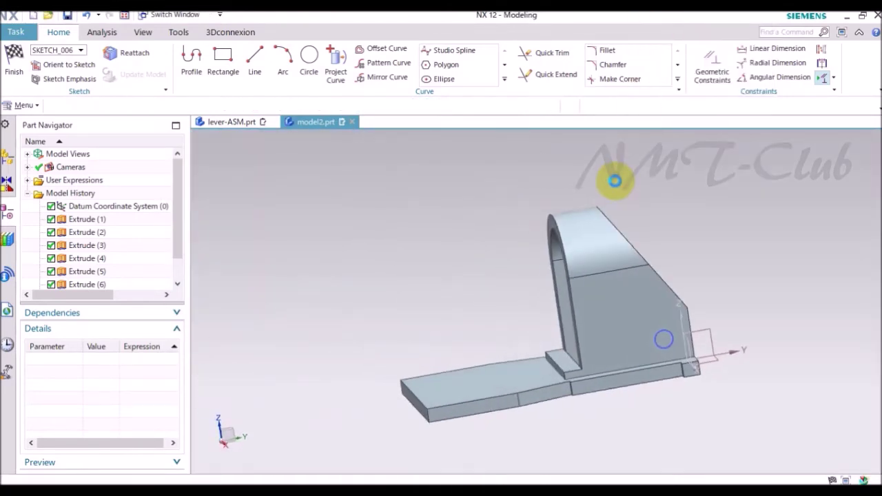
- Extrude the circle until the selected face with Subtract, cutting a hole through both side walls
middle_drag(580, 192, 434, 275)
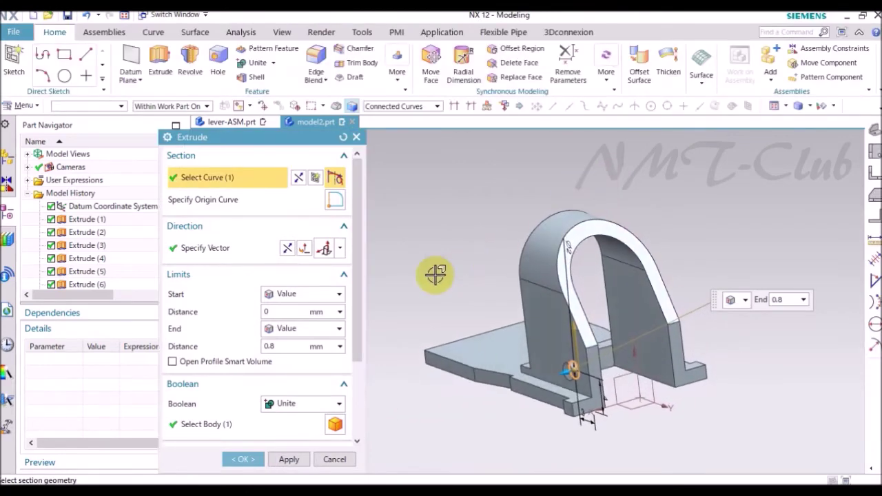
click(312, 331)
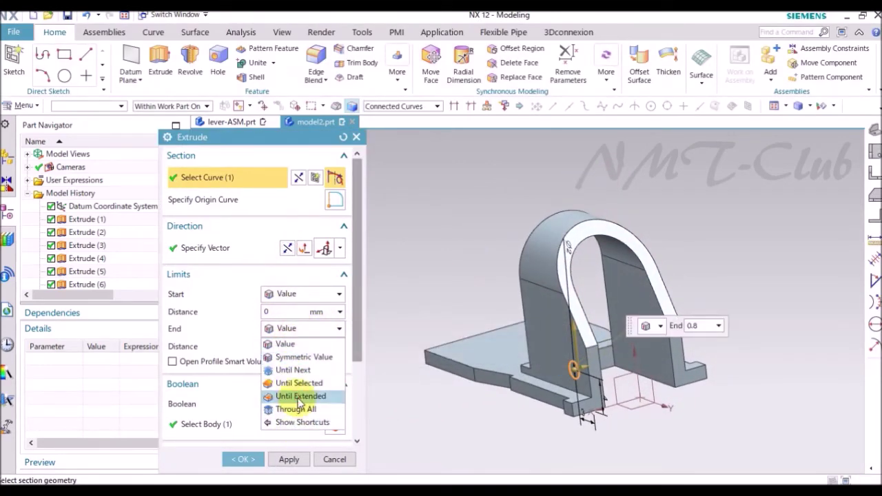
click(300, 396)
middle_drag(648, 395, 585, 414)
click(593, 386)
click(303, 409)
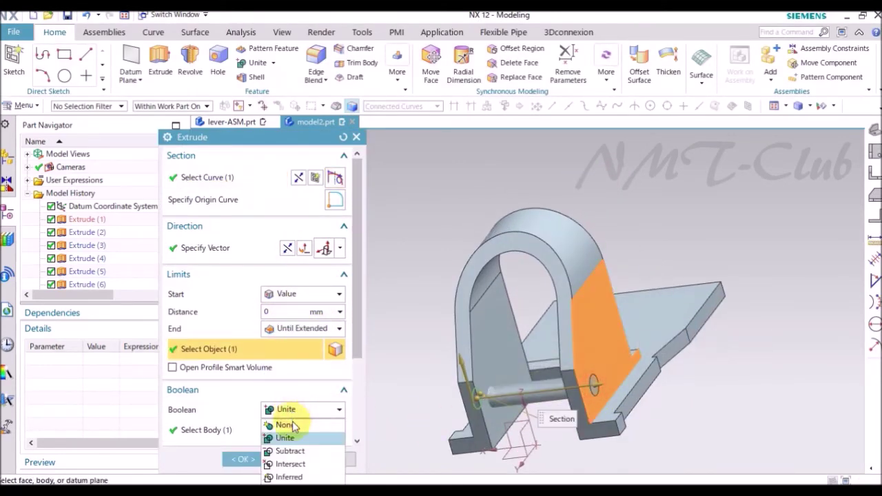
click(289, 451)
click(242, 458)
mouse_move(262, 455)
middle_down()
mouse_move(314, 393)
mouse_move(386, 205)
middle_up()
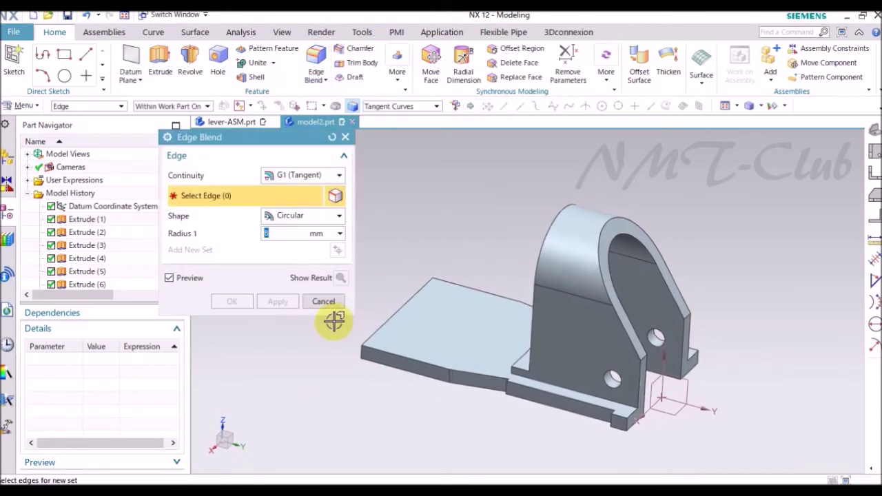
- Select the first base-plate corner edges for a 0.5 mm edge blend
scroll(668, 459, up, 3)
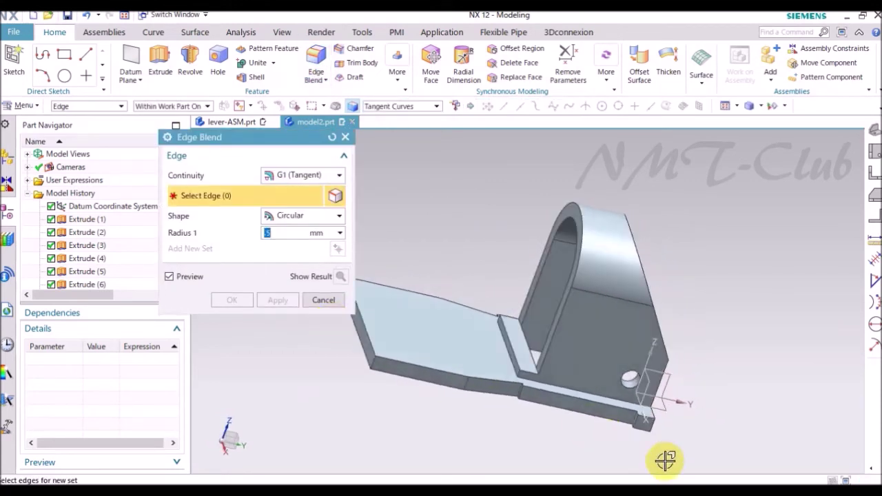
scroll(610, 407, up, 3)
click(582, 344)
scroll(581, 379, up, 2)
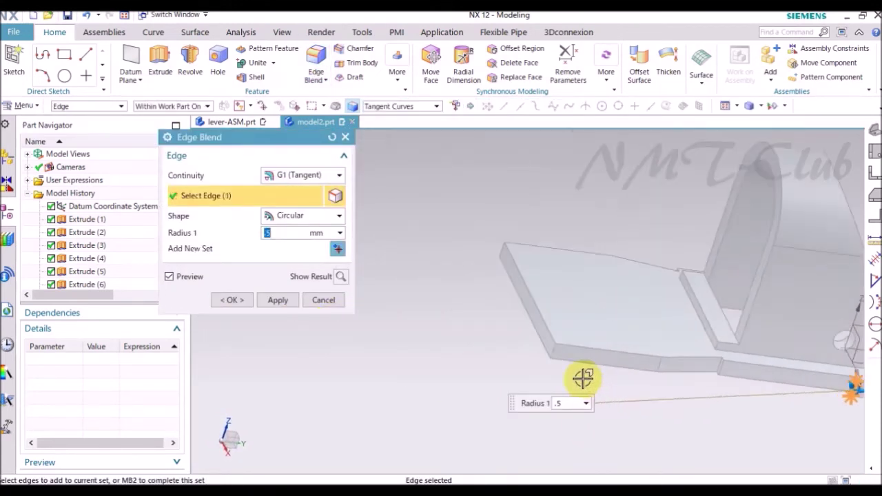
scroll(594, 388, up, 2)
scroll(577, 359, down, 2)
click(600, 354)
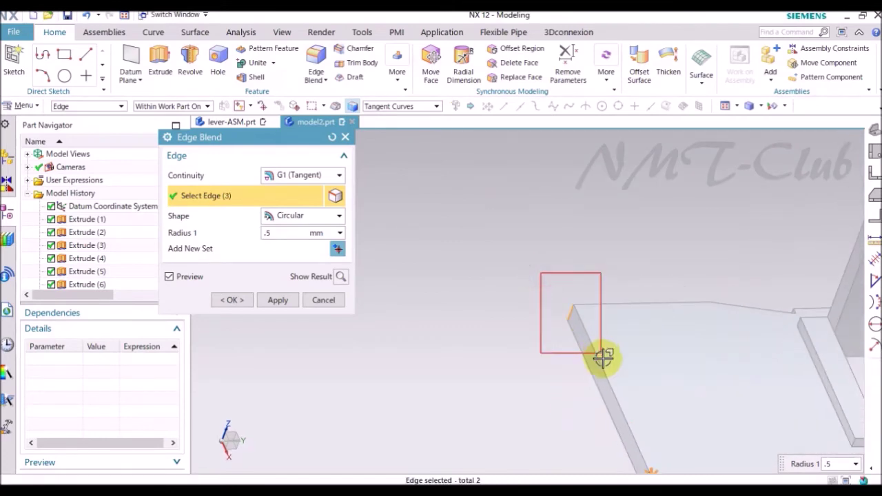
scroll(614, 379, down, 2)
scroll(547, 399, down, 2)
scroll(437, 319, up, 3)
scroll(455, 335, up, 2)
- Add the fourth corner edge and apply the 0.5 mm blend
click(455, 339)
scroll(455, 345, down, 4)
middle_drag(454, 347, 312, 314)
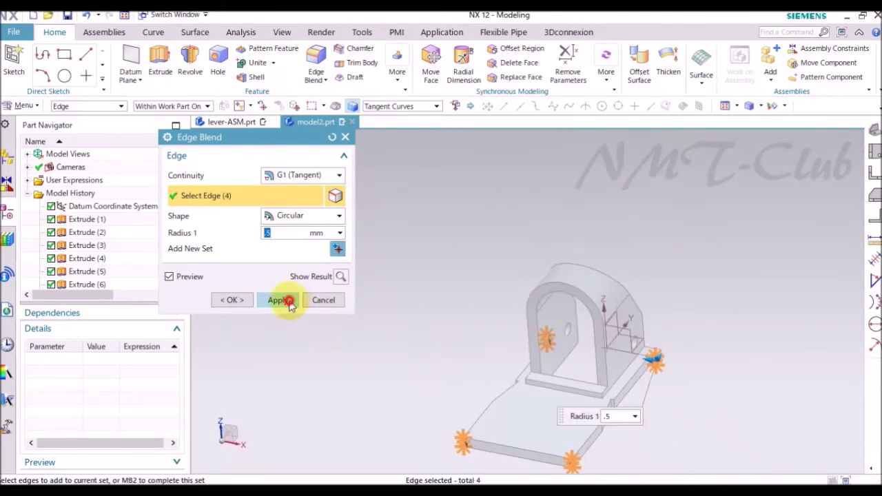
click(290, 303)
click(336, 308)
mouse_move(463, 278)
middle_down()
mouse_move(556, 287)
mouse_move(806, 164)
middle_up()
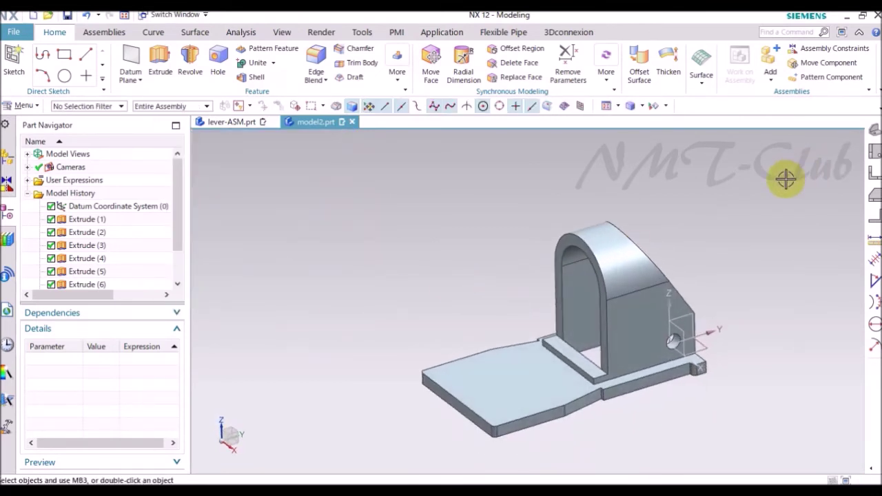
- Give the solid body 0.18 mm edge line width and red colour
key(ctrl+j)
click(650, 292)
middle_click(429, 294)
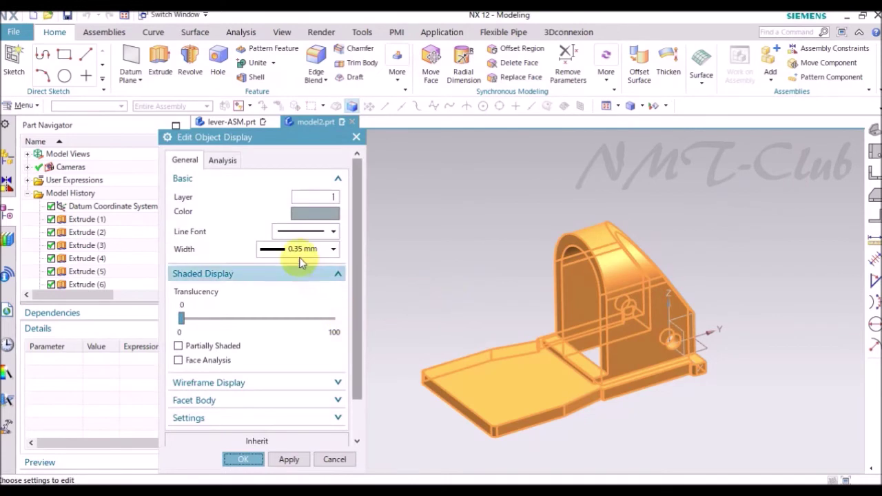
click(301, 254)
click(287, 292)
click(306, 211)
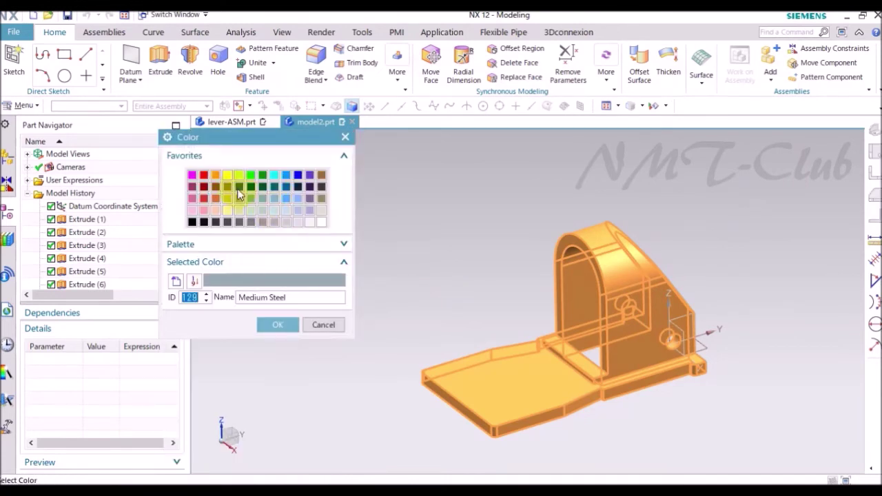
click(270, 321)
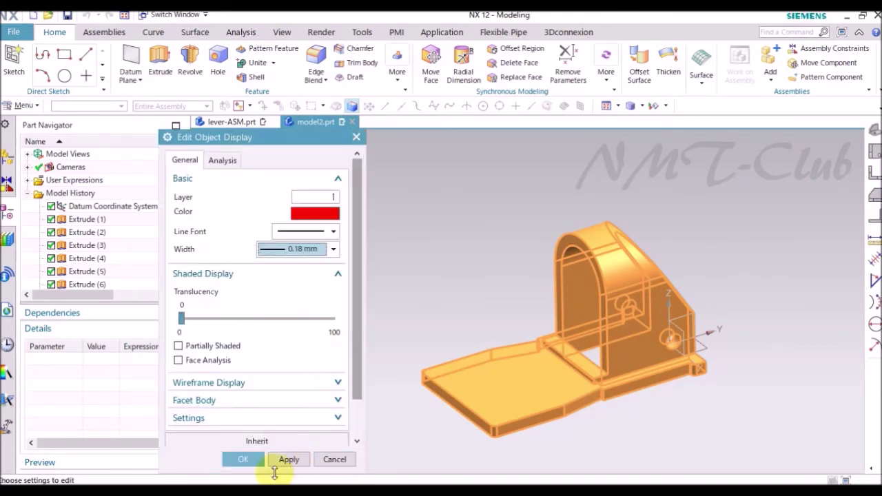
click(243, 460)
mouse_move(625, 275)
middle_down()
mouse_move(788, 399)
mouse_move(775, 372)
middle_up()
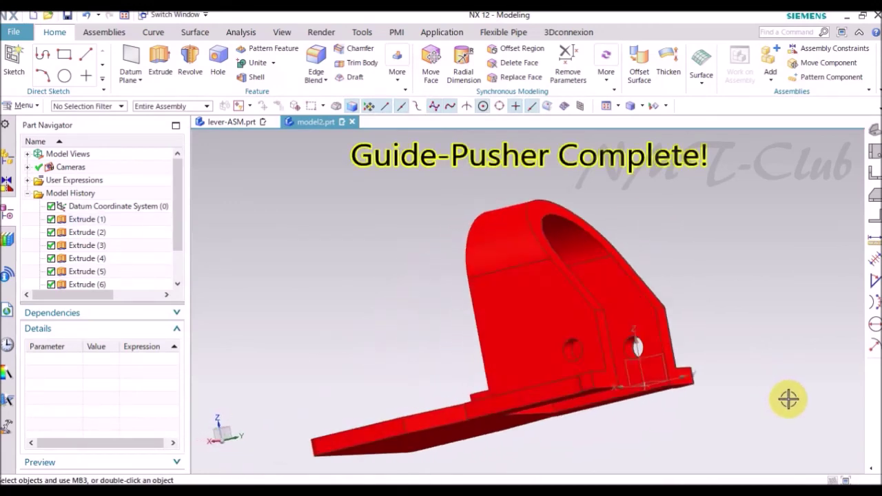
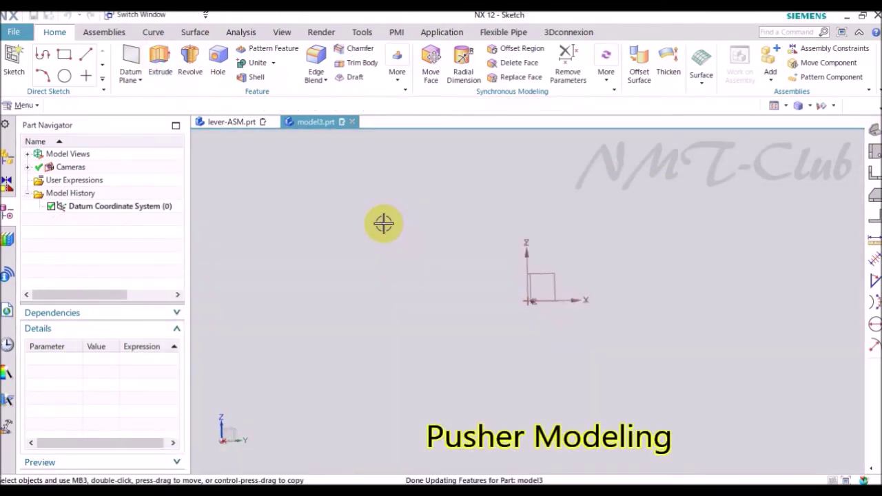
- Draw Ø4 and Ø8.3 circles, both centred on the sketch origin
click(310, 57)
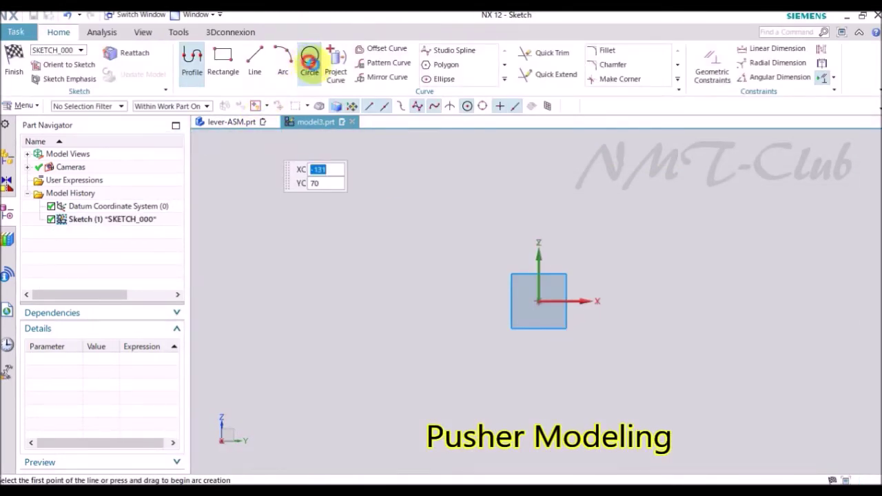
click(549, 312)
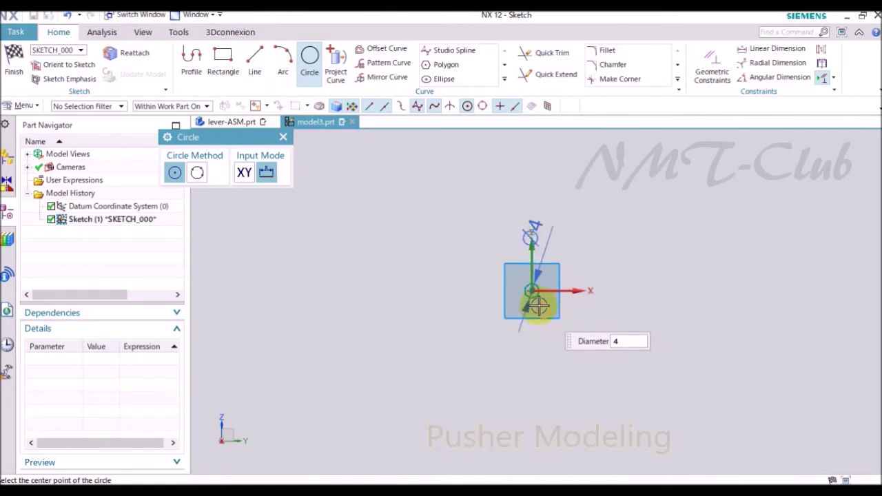
click(538, 301)
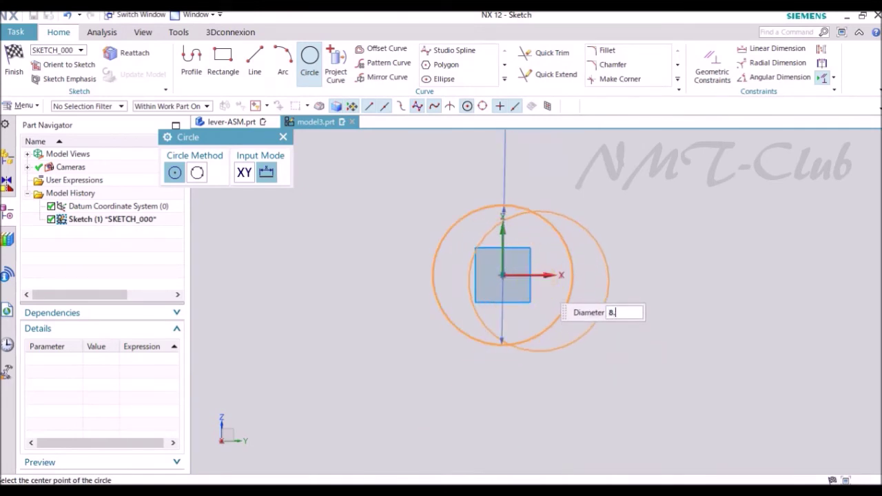
click(501, 276)
key(Escape)
- Rotate the view slightly and finish the circle sketch
scroll(436, 351, down, 4)
mouse_move(436, 351)
middle_down()
mouse_move(455, 208)
mouse_move(465, 204)
middle_up()
right_click(450, 256)
click(448, 224)
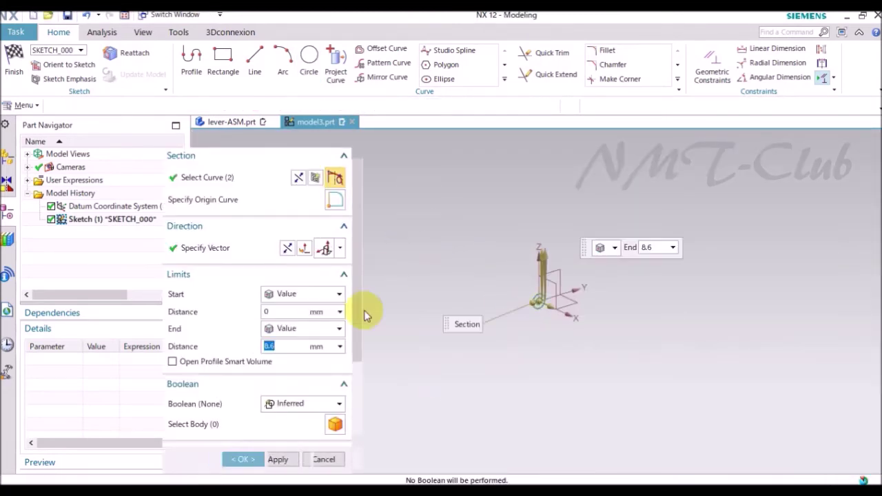
- Extrude the Ø4/Ø8.3 circles 8.6 mm into a tube and start a sketch on its end face
double_click(274, 346)
click(242, 460)
scroll(535, 285, up, 3)
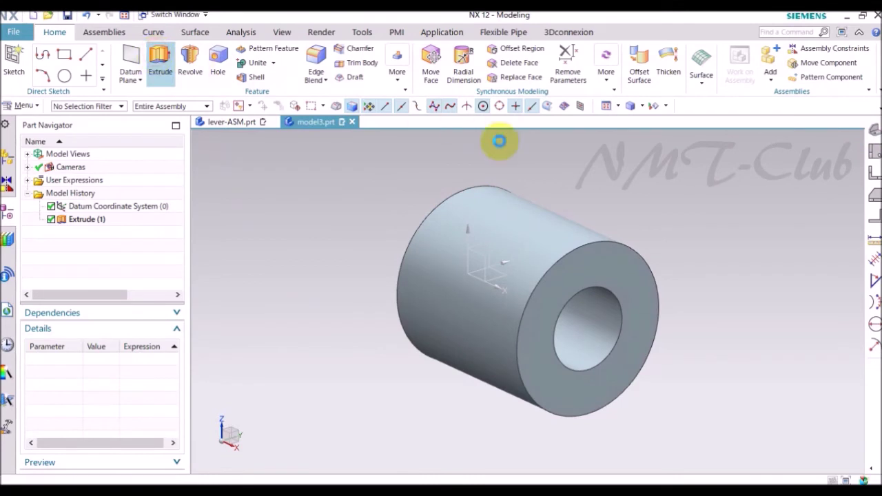
click(561, 236)
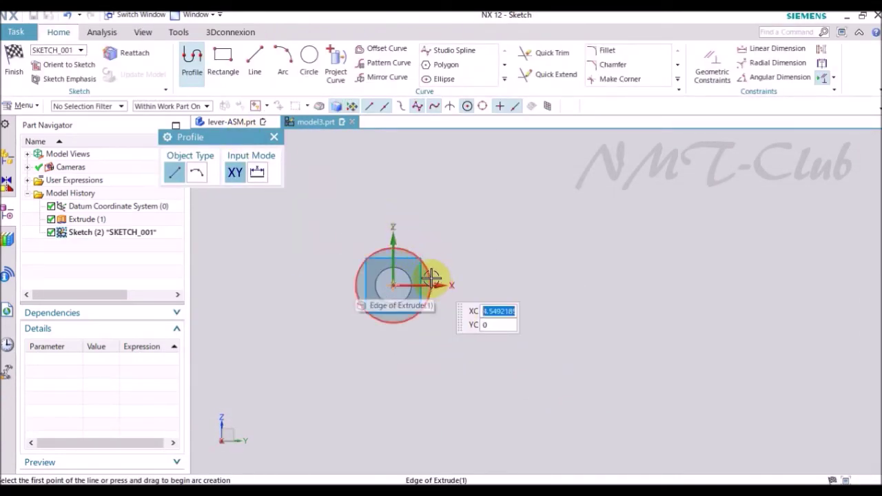
- Draw the stepped line outline of the lever, starting and ending at the tube's edge
click(431, 285)
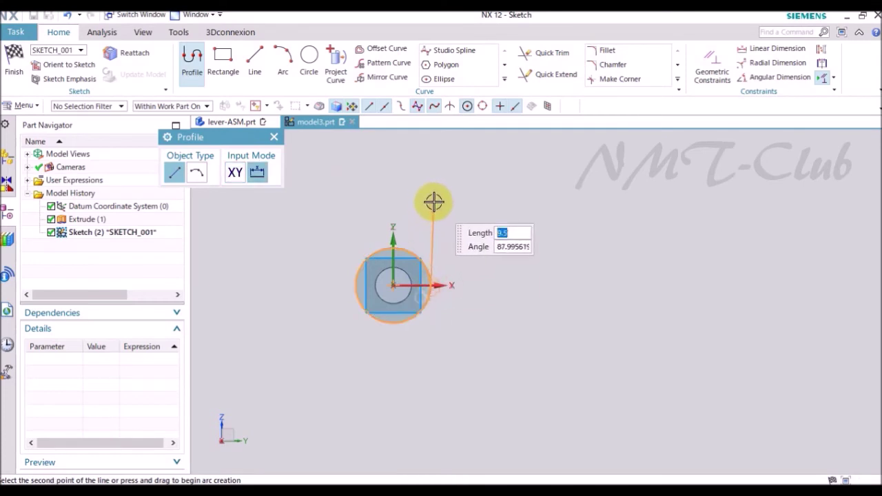
click(438, 210)
click(505, 210)
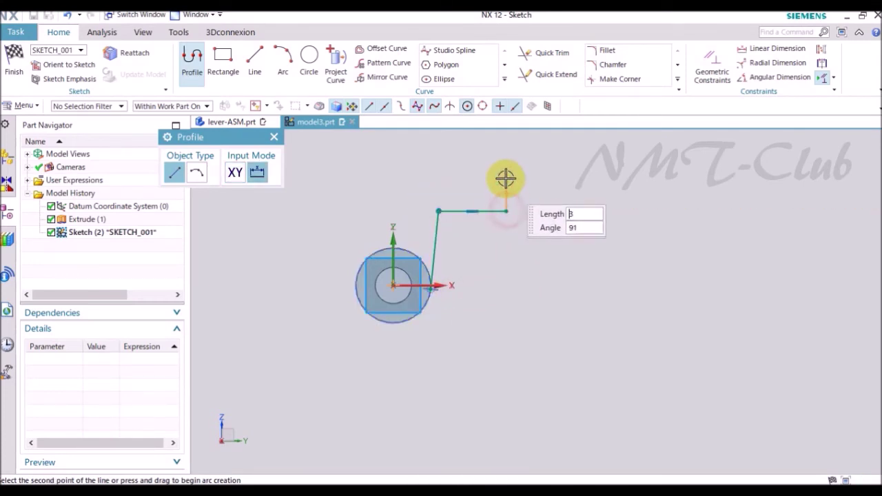
click(506, 175)
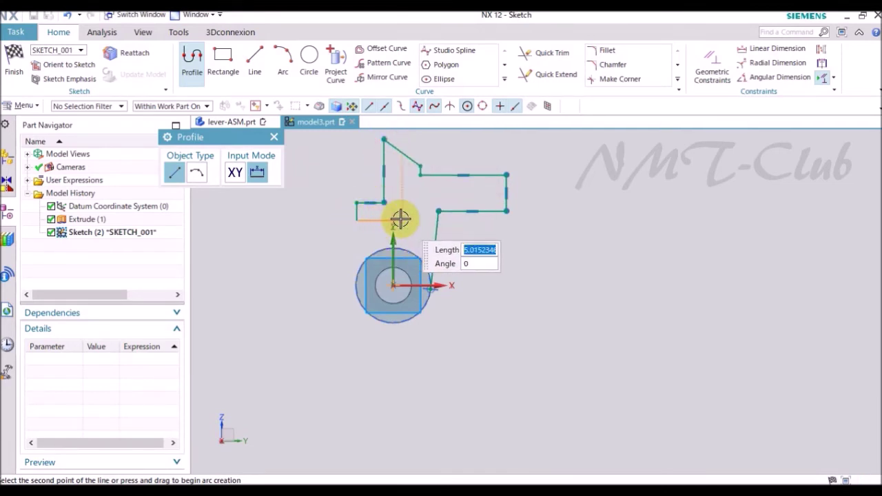
click(400, 219)
scroll(400, 219, up, 5)
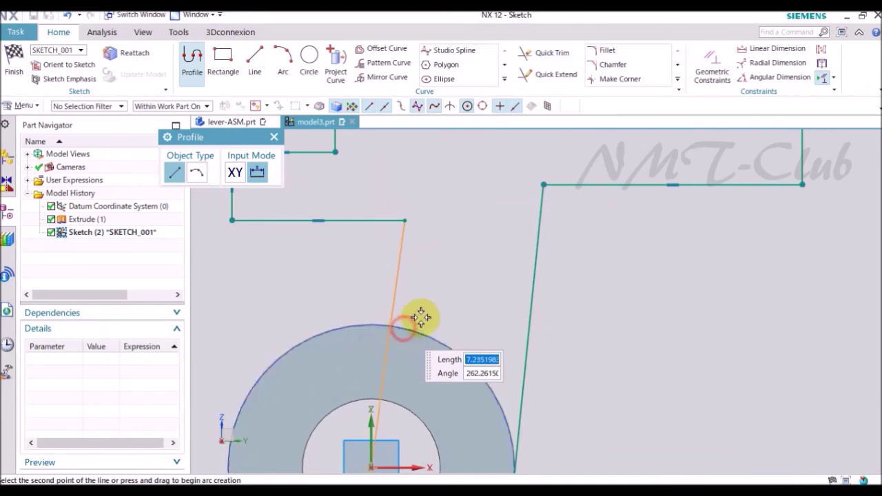
click(403, 329)
scroll(448, 279, down, 3)
- Project the tube's outer edge into the sketch and trim it to close the outline
click(336, 63)
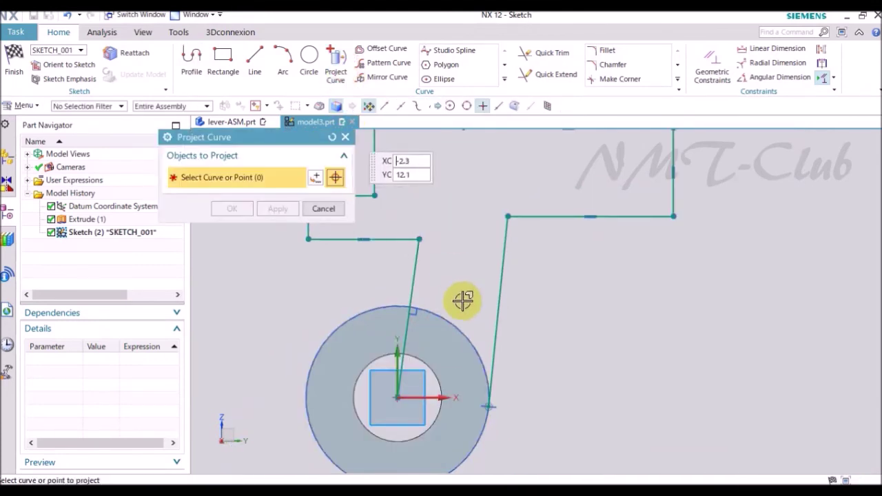
click(450, 315)
middle_click(467, 280)
scroll(431, 347, up, 3)
key(t)
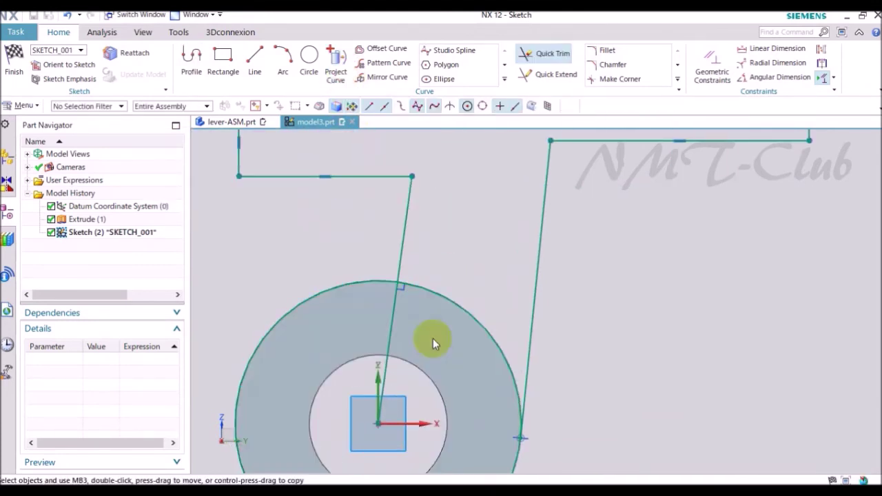
scroll(534, 286, down, 1)
middle_click(483, 284)
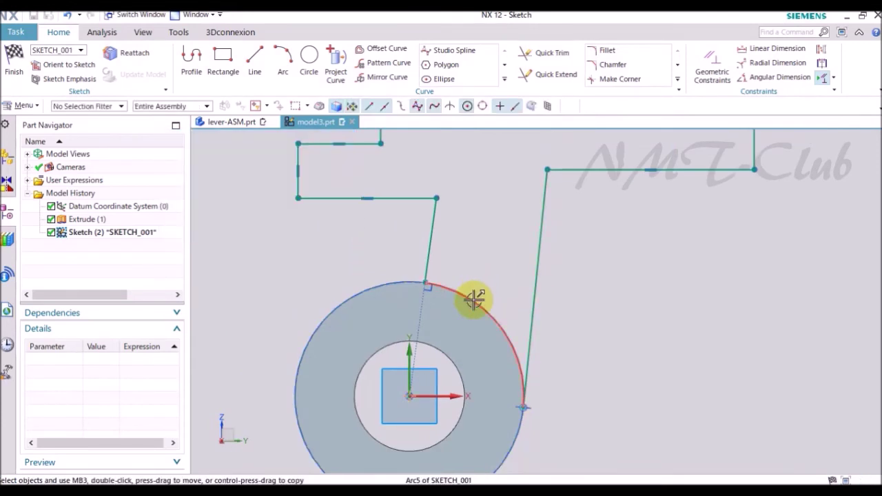
- Constrain the slanted left line of the outline to be vertical
right_click(476, 304)
click(611, 375)
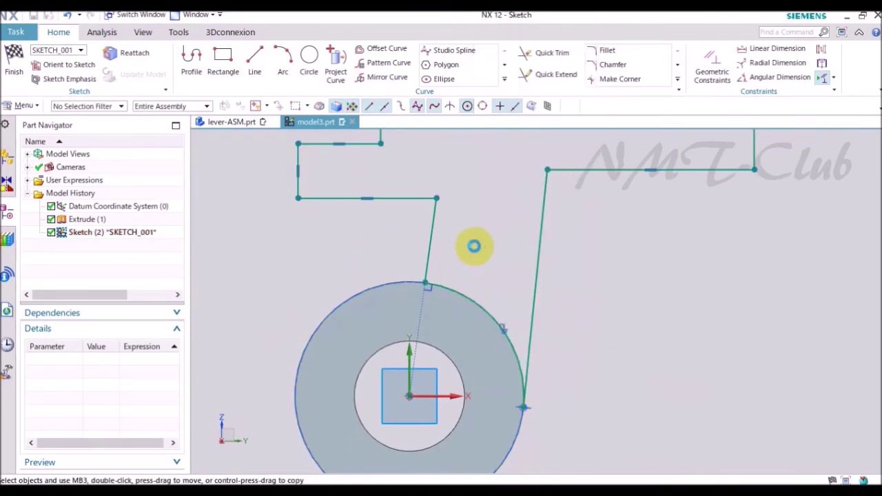
click(316, 185)
click(419, 246)
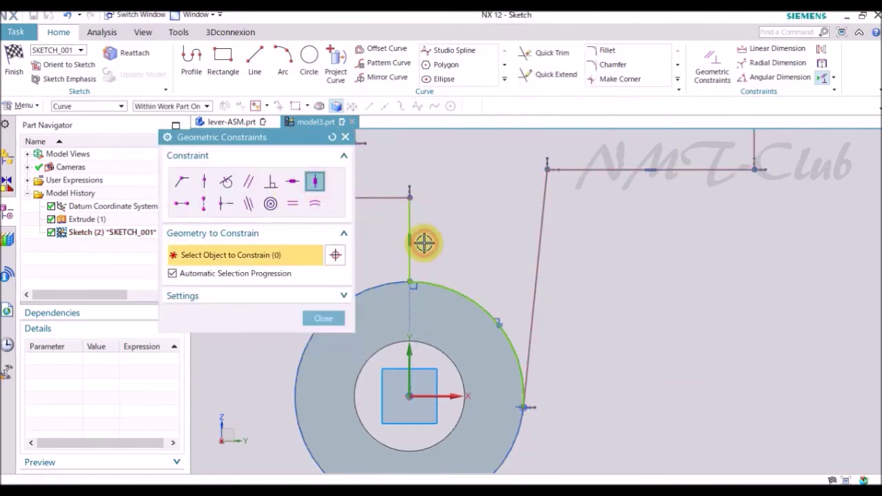
- Make the other slanted line vertical as well
scroll(479, 271, down, 3)
click(513, 254)
scroll(465, 293, down, 3)
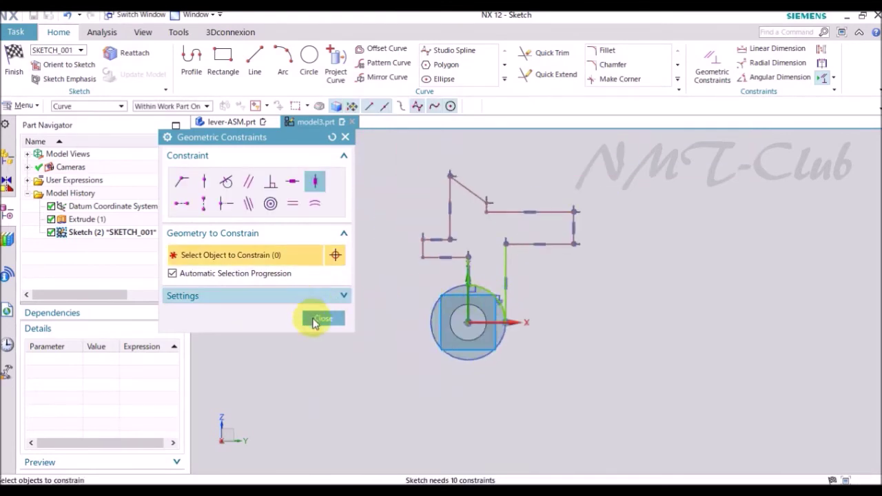
click(312, 321)
- Add vertical dimensions of 11 (tube bottom to top-right corner) and 6.6 (right line)
key(d)
click(303, 325)
click(297, 370)
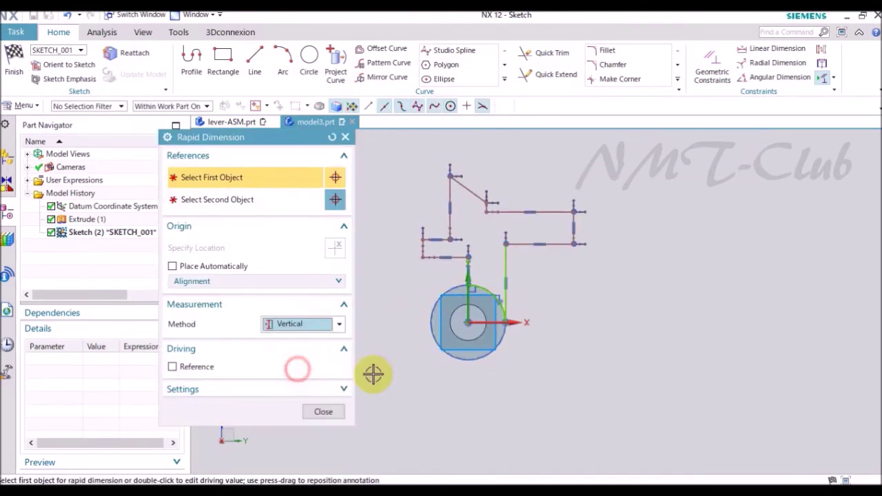
click(469, 363)
click(573, 245)
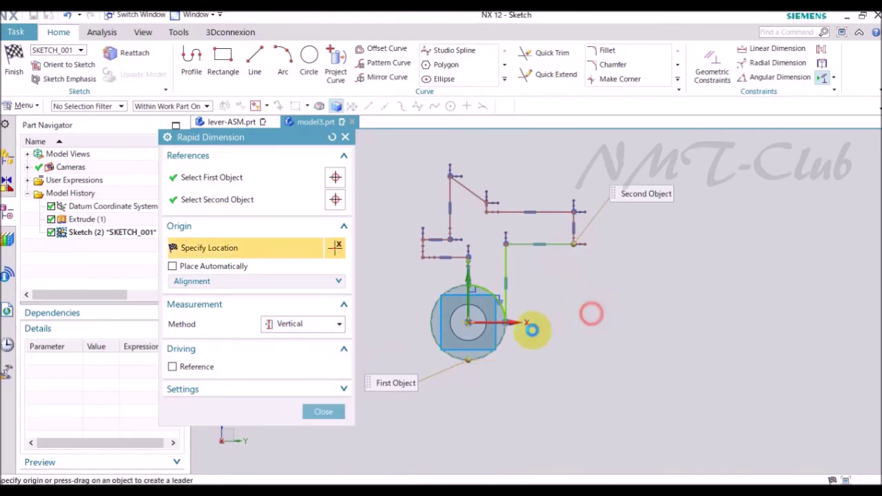
click(591, 309)
text(11)
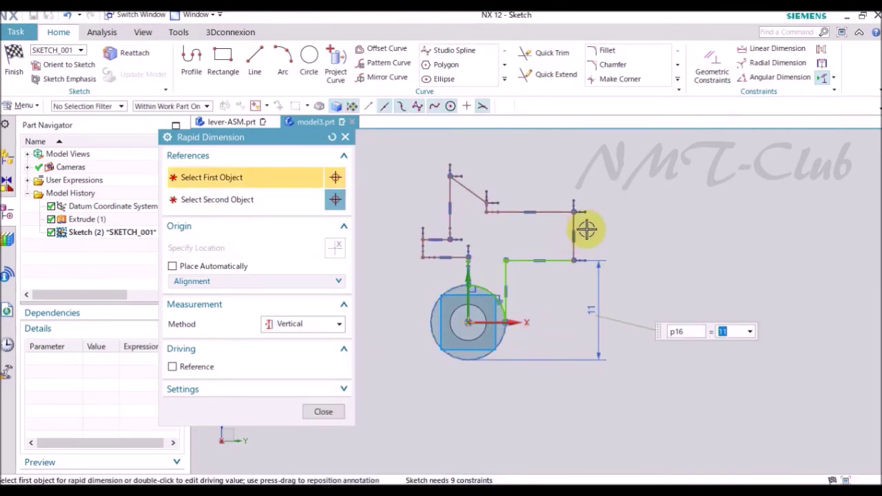
key(Return)
click(572, 218)
click(622, 221)
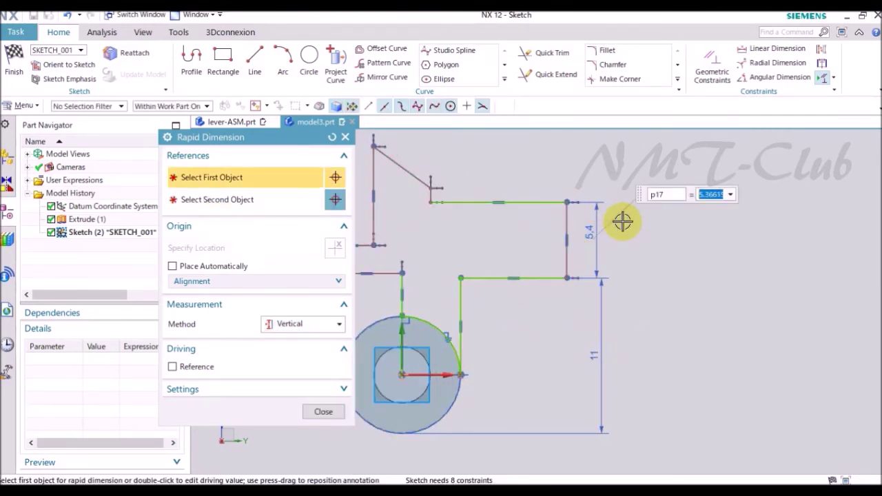
text(6.6)
key(Return)
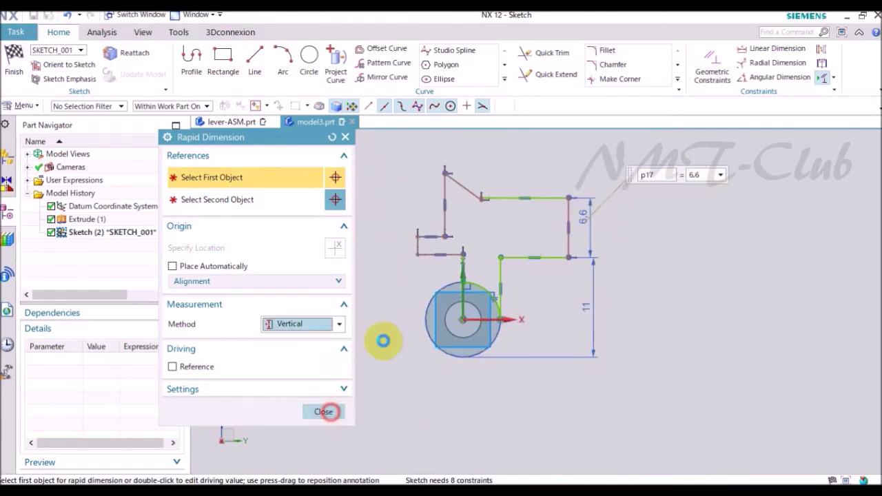
click(324, 411)
- Add a 9.4 vertical dimension from the tube circle to the left line end
scroll(459, 174, up, 2)
scroll(456, 210, down, 2)
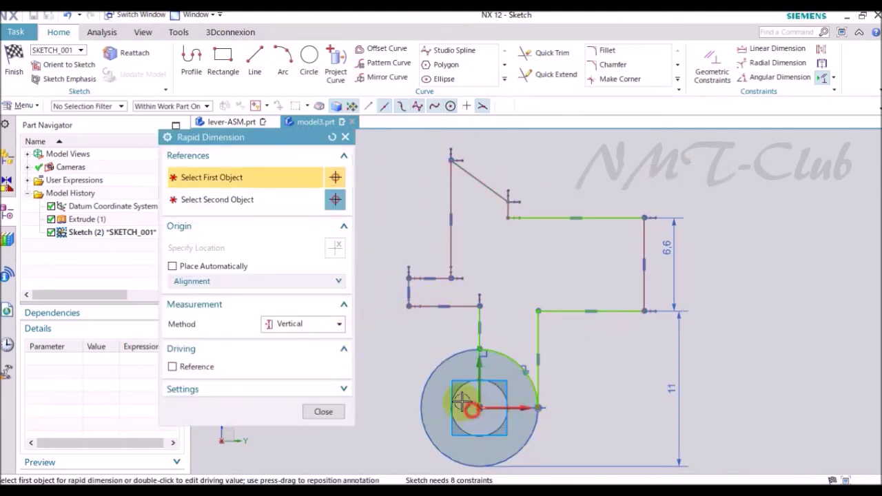
click(436, 371)
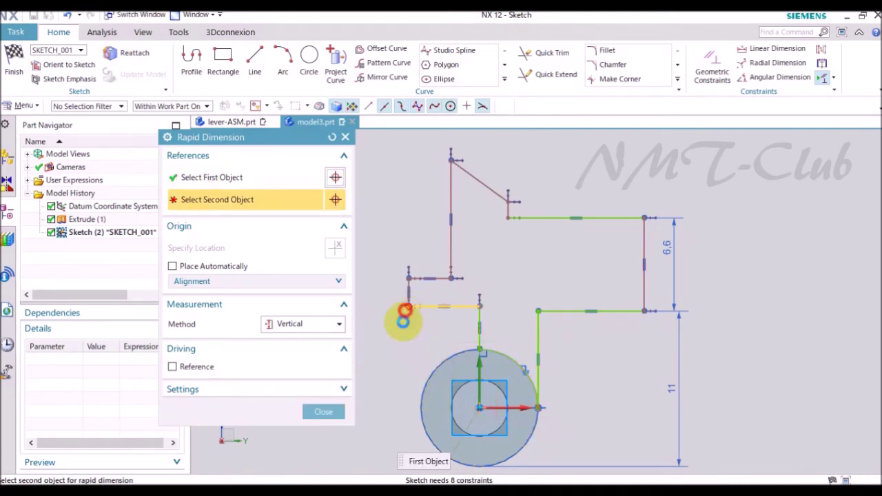
click(409, 306)
click(381, 365)
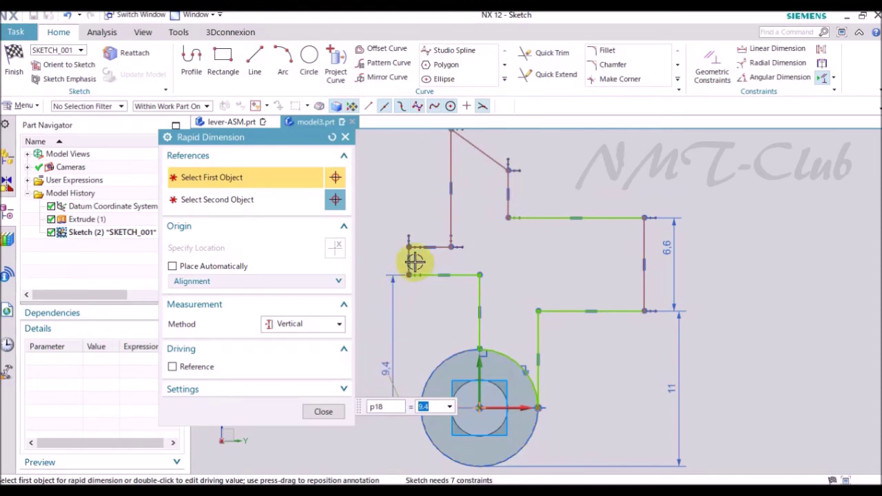
- Dimension the short vertical line to 1.5 and the upper-left step to 4.5
scroll(409, 254, up, 5)
click(407, 271)
click(389, 272)
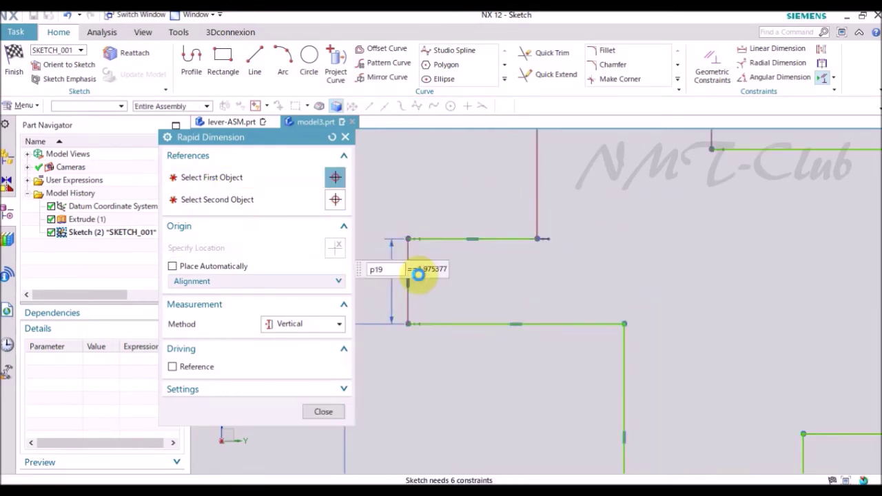
text(1,)
scroll(483, 273, down, 3)
key(Return)
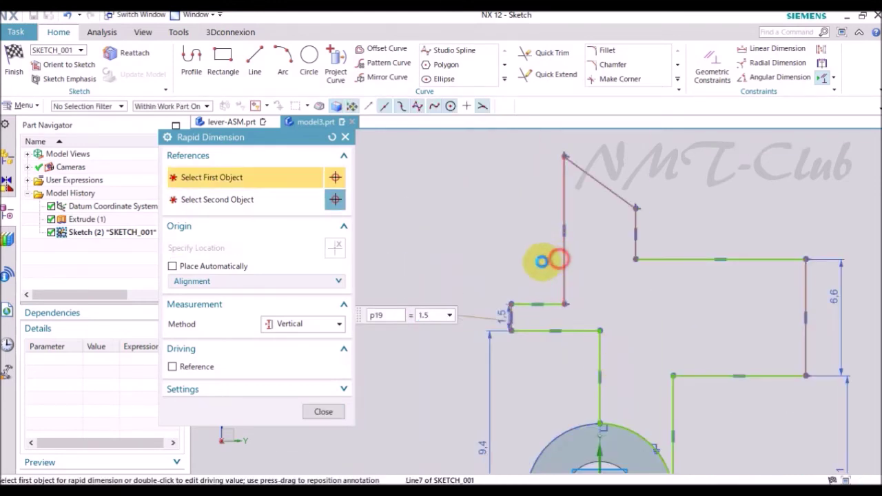
click(517, 262)
click(518, 262)
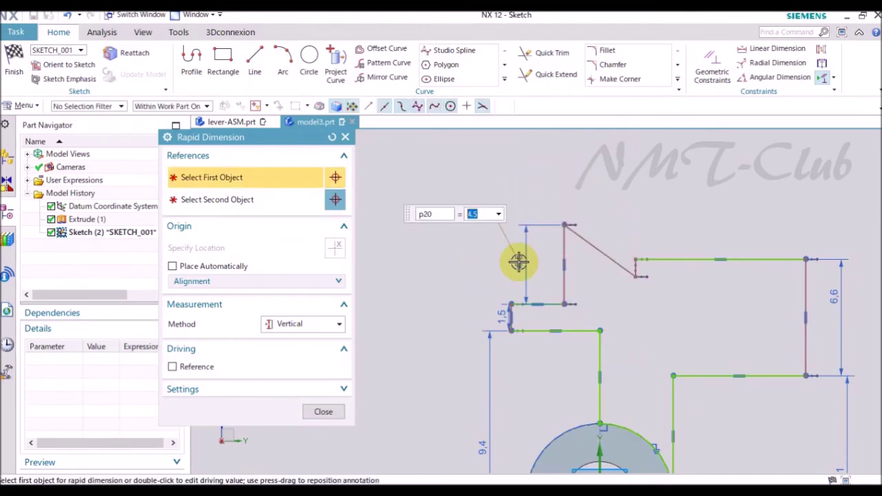
click(326, 413)
- Zoom in on the profile and restart Rapid Dimension
scroll(499, 264, down, 2)
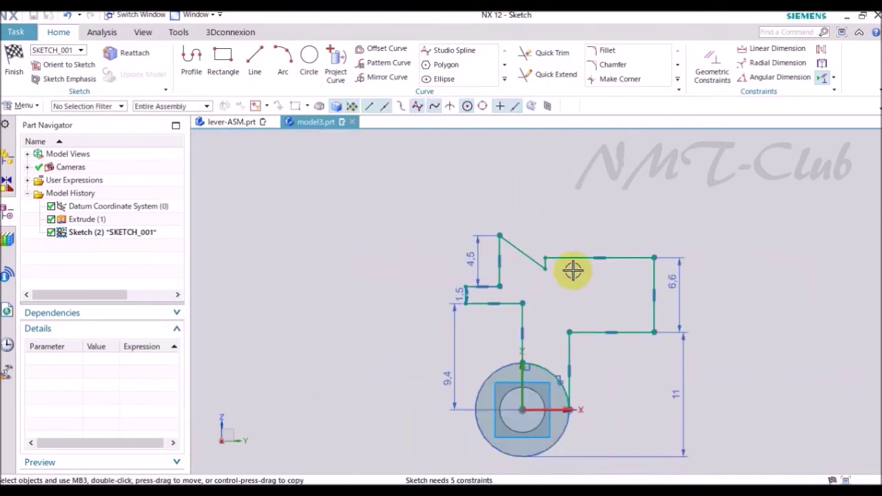
scroll(573, 271, up, 1)
scroll(573, 271, up, 1)
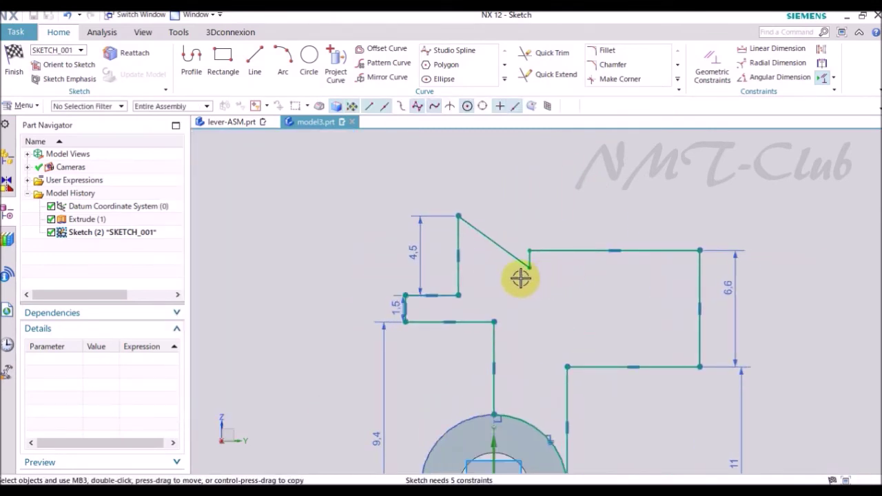
scroll(520, 279, up, 1)
key(d)
click(286, 323)
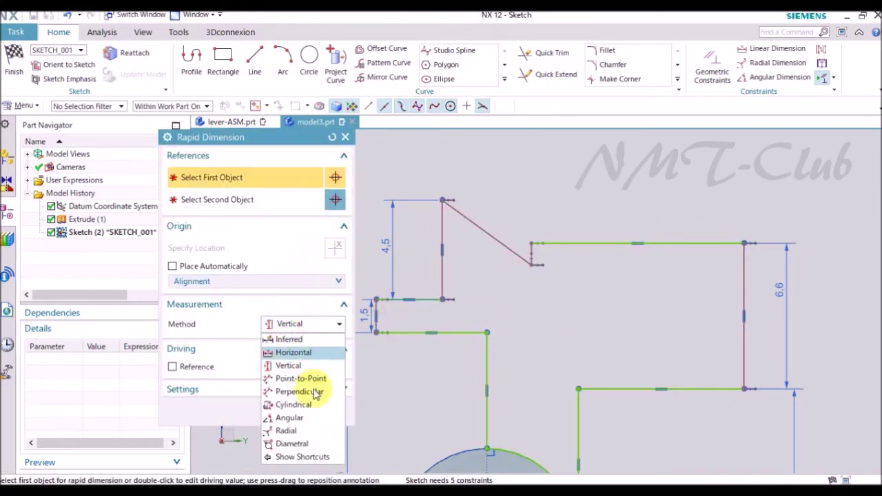
- Add a 60° angle between the vertical and slanted lines and align the upper vertical line with the lower one
click(304, 417)
click(442, 238)
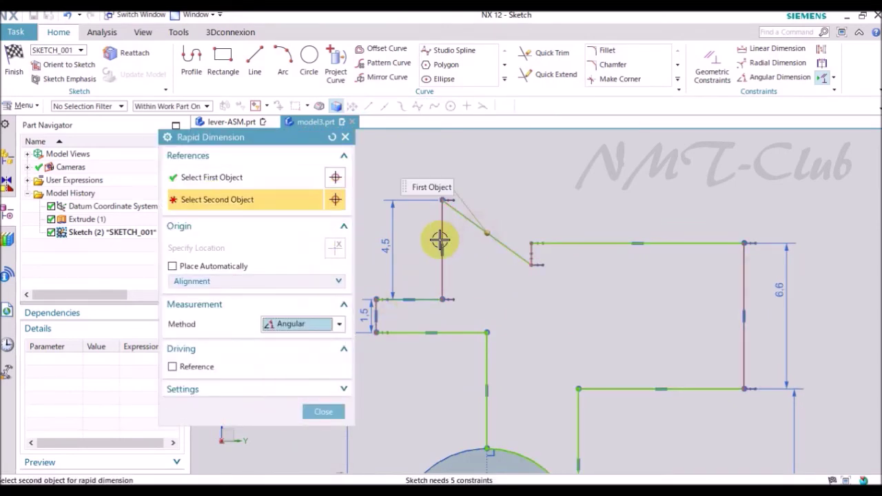
click(475, 224)
click(463, 249)
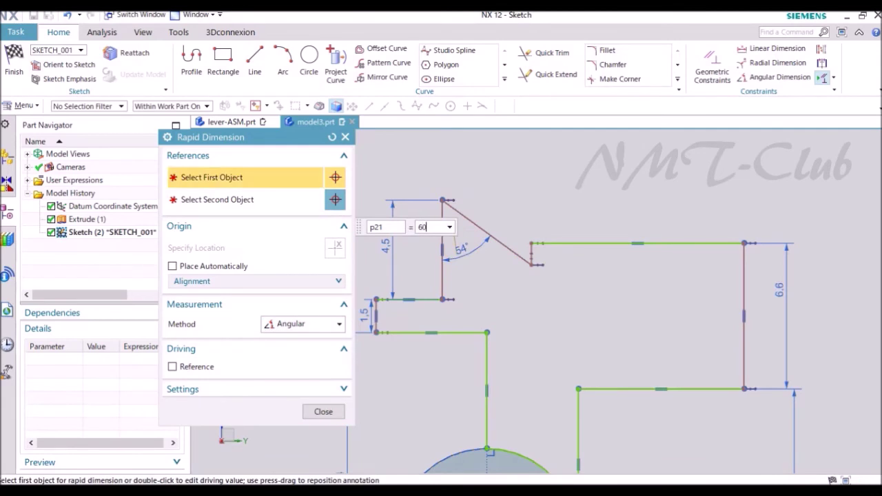
click(325, 412)
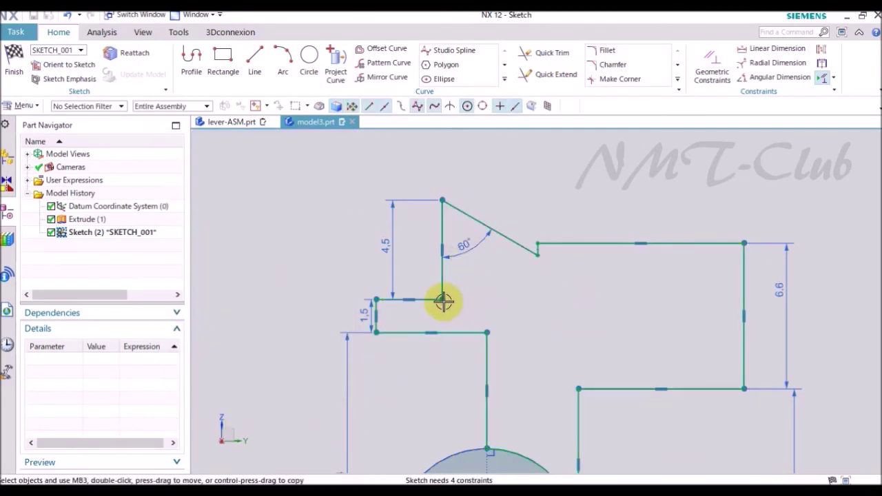
click(549, 312)
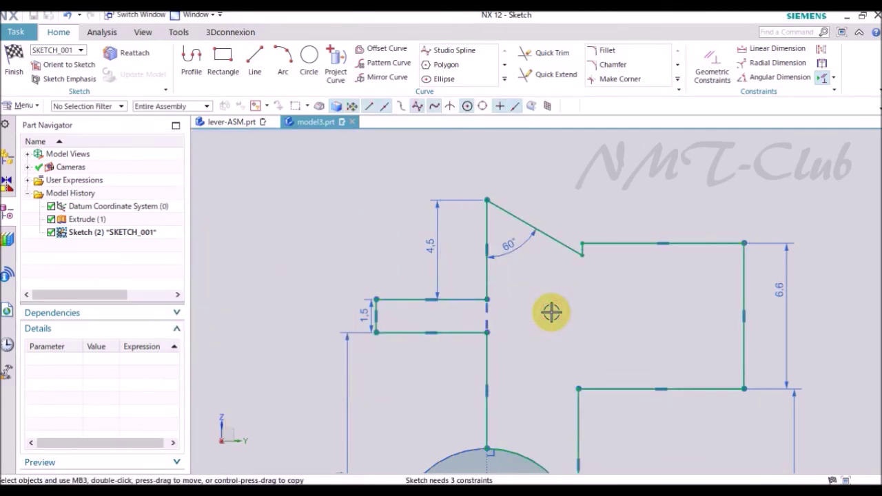
scroll(299, 179, down, 2)
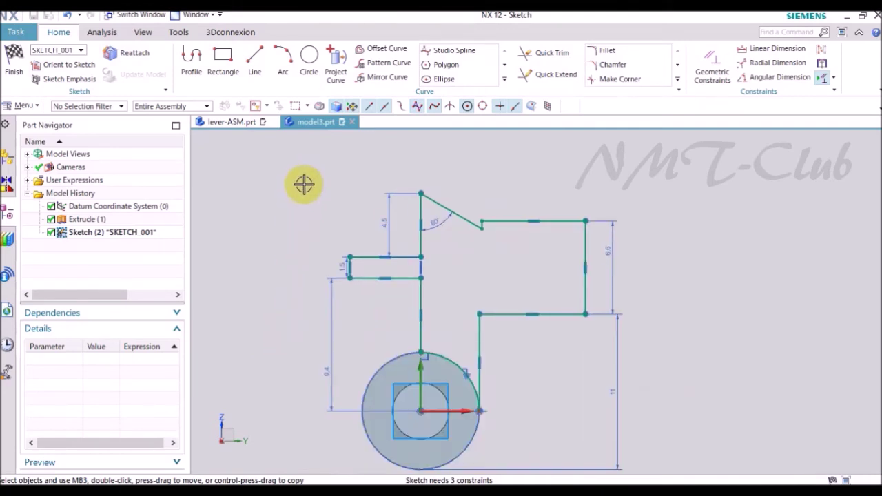
- Add an 11.2 horizontal width dimension from the arc centre to the right vertical edge
double_click(448, 225)
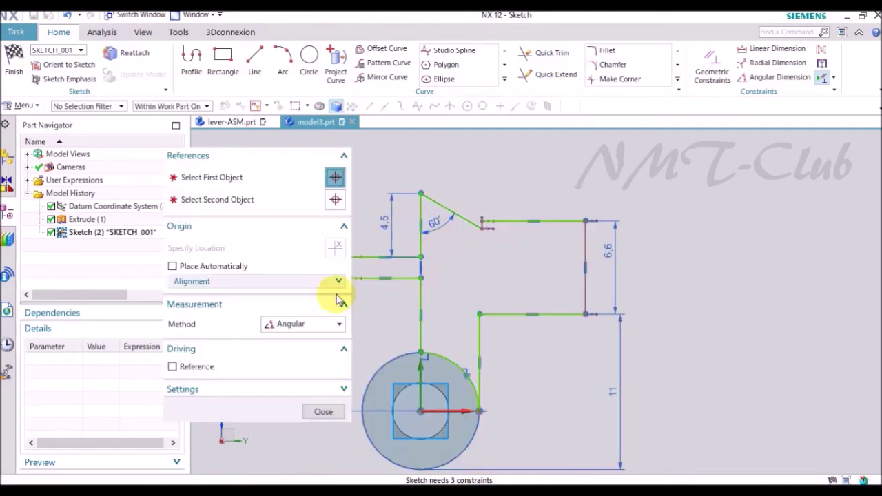
click(311, 325)
click(303, 365)
click(310, 324)
click(294, 352)
click(420, 411)
click(584, 271)
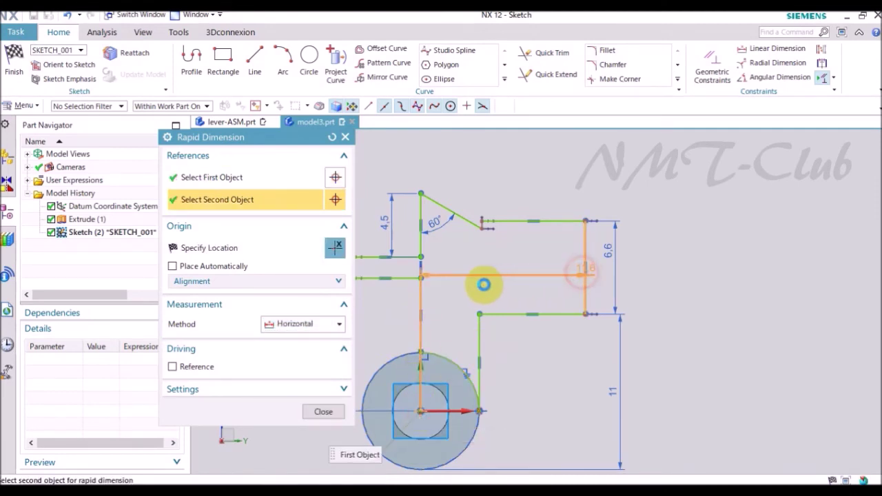
click(522, 276)
text(11.2)
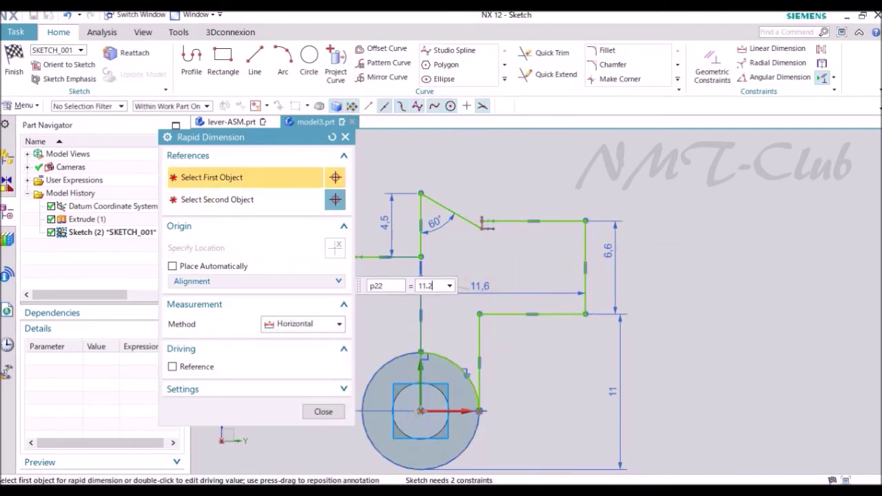
scroll(464, 197, up, 3)
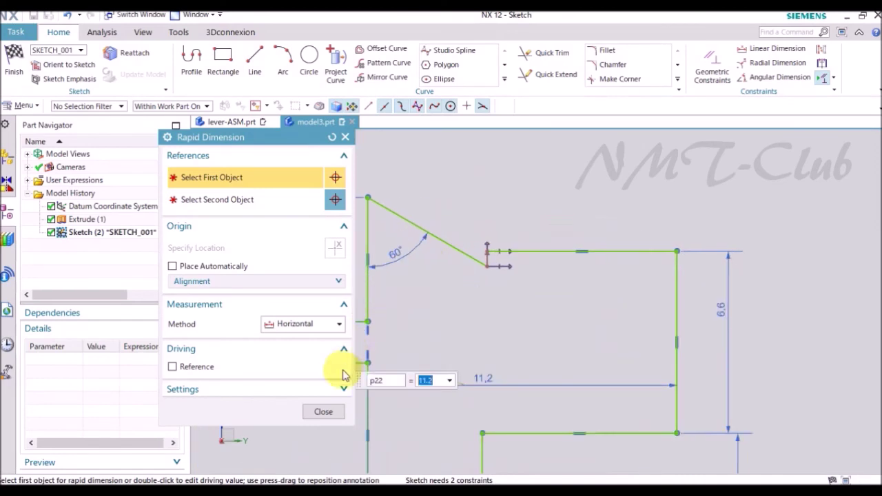
- Dimension the top horizontal edge and set its length to 8.5
click(547, 249)
click(552, 219)
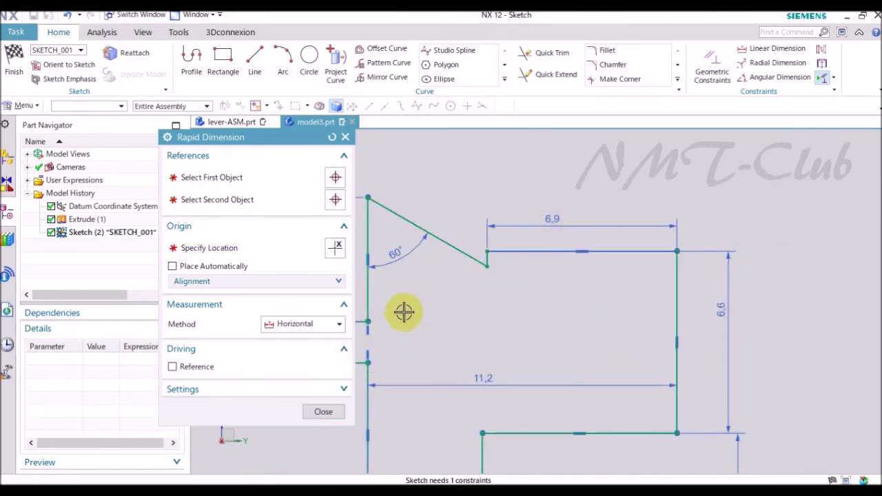
click(323, 413)
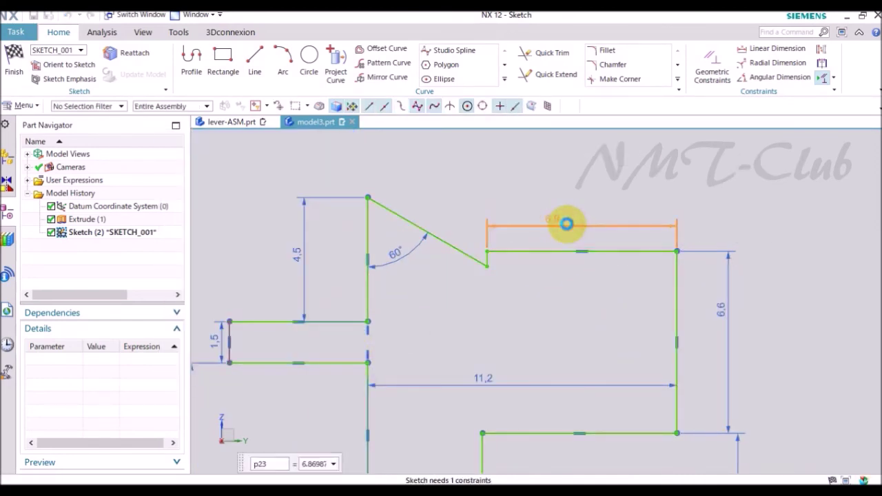
double_click(566, 224)
click(172, 402)
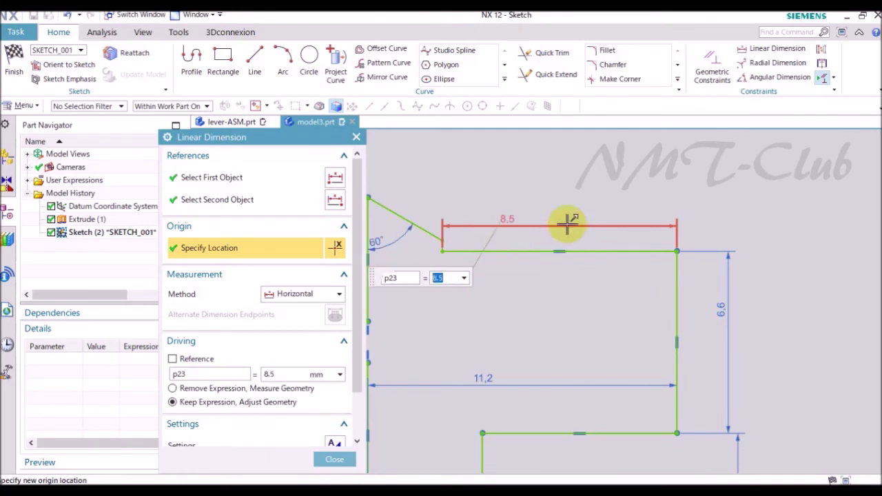
click(335, 459)
- Finish the lever sketch
scroll(689, 203, down, 3)
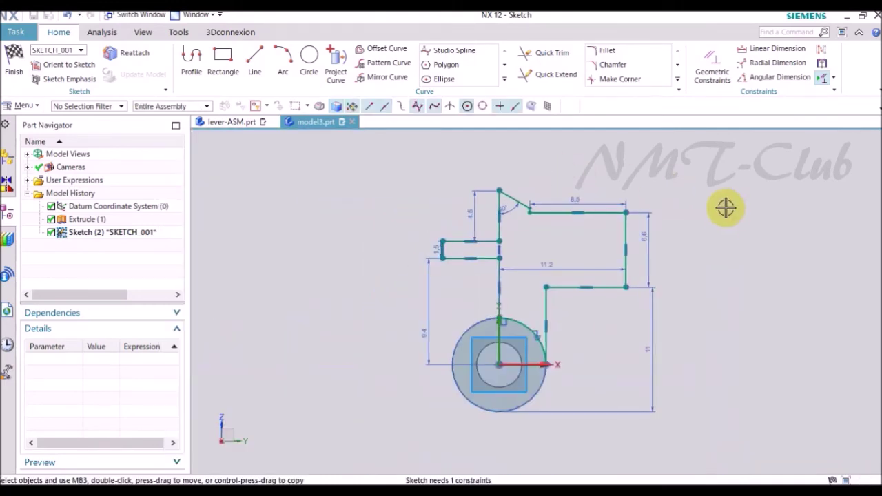
right_click(715, 214)
click(729, 194)
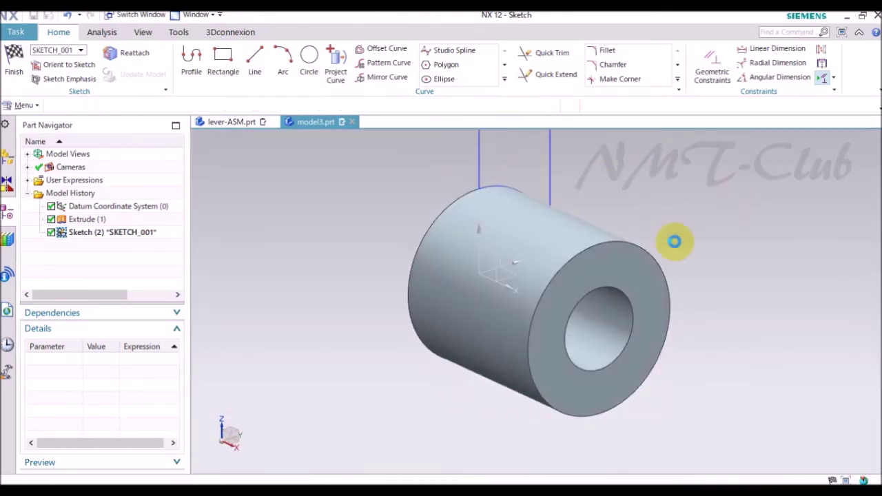
- Extrude the lever profile 8.6 mm, united with the tube
key(x)
click(296, 403)
click(281, 433)
click(256, 459)
- Orbit to the lever plate and start a new sketch on its face
mouse_move(452, 384)
middle_down()
mouse_move(611, 370)
mouse_move(307, 190)
middle_up()
click(160, 62)
click(315, 177)
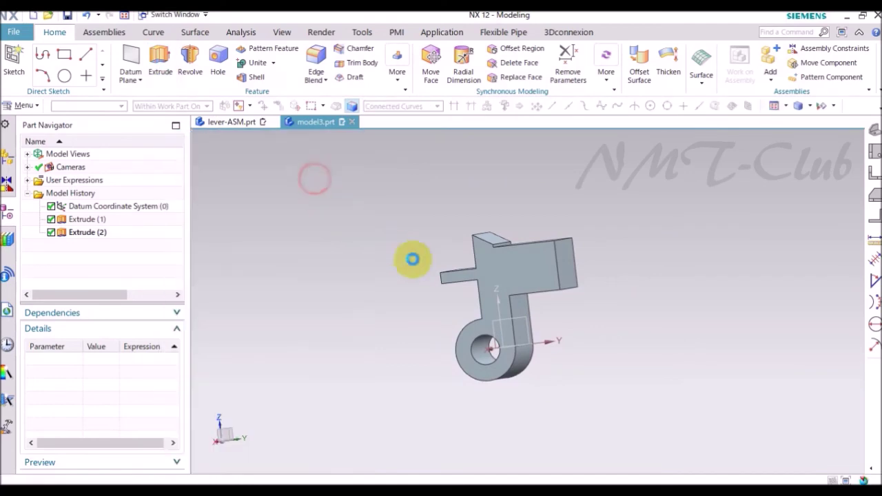
click(537, 283)
click(501, 277)
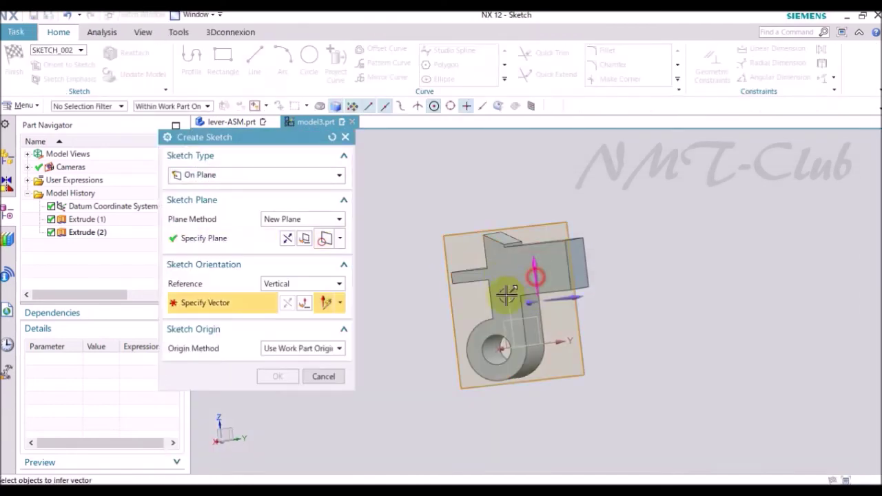
- Confirm the plate-face sketch plane and draw a line starting at the origin
click(277, 376)
click(255, 58)
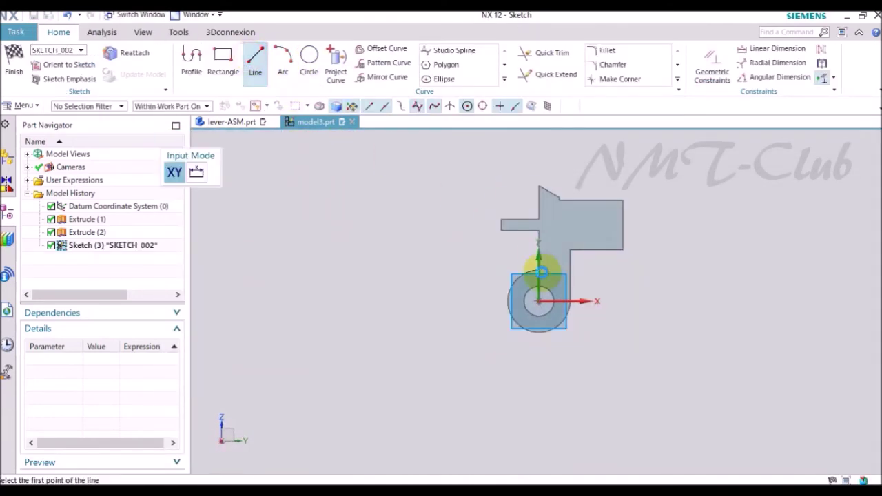
click(536, 300)
key(Return)
key(Escape)
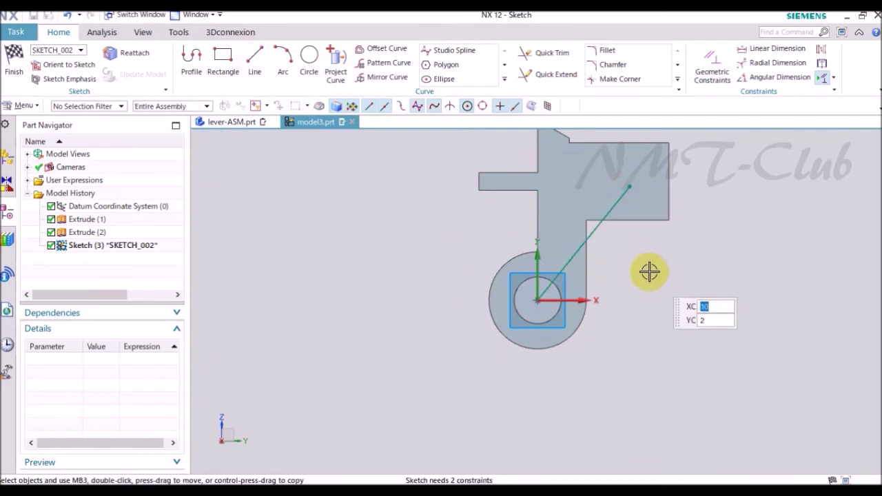
- Dimension the guide line's length to 13
key(d)
click(339, 324)
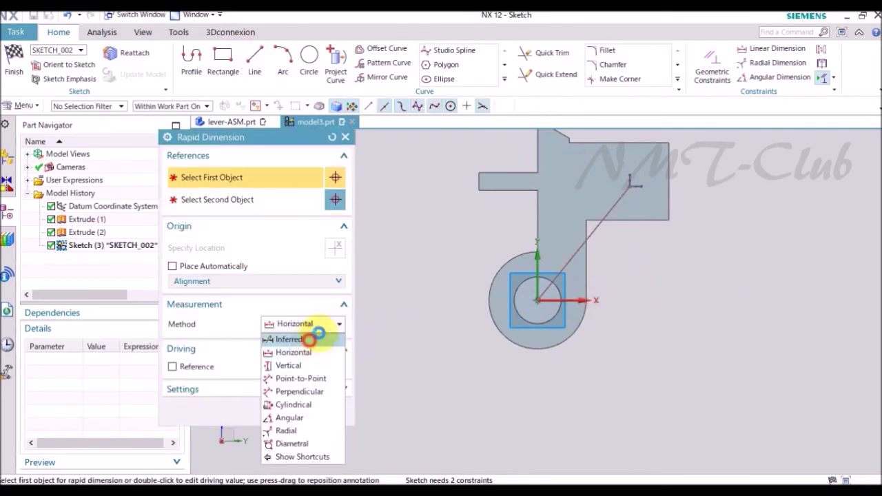
click(297, 339)
scroll(581, 202, up, 5)
click(621, 312)
scroll(613, 303, down, 1)
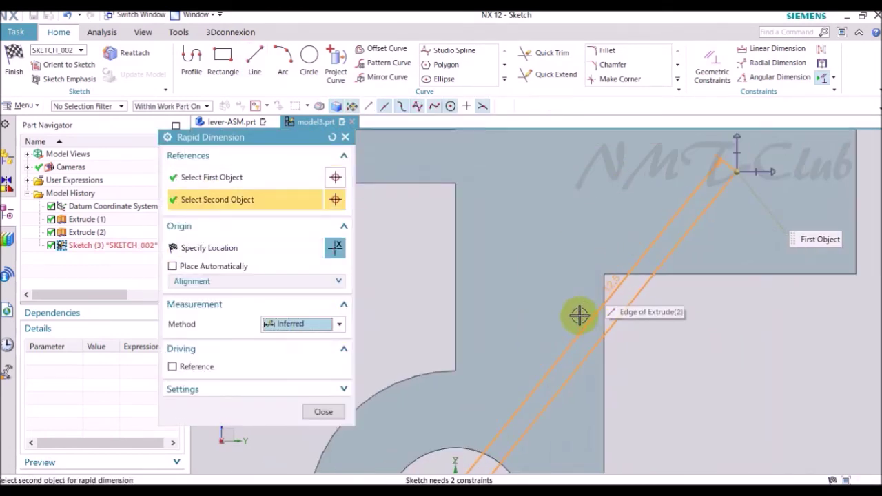
click(582, 323)
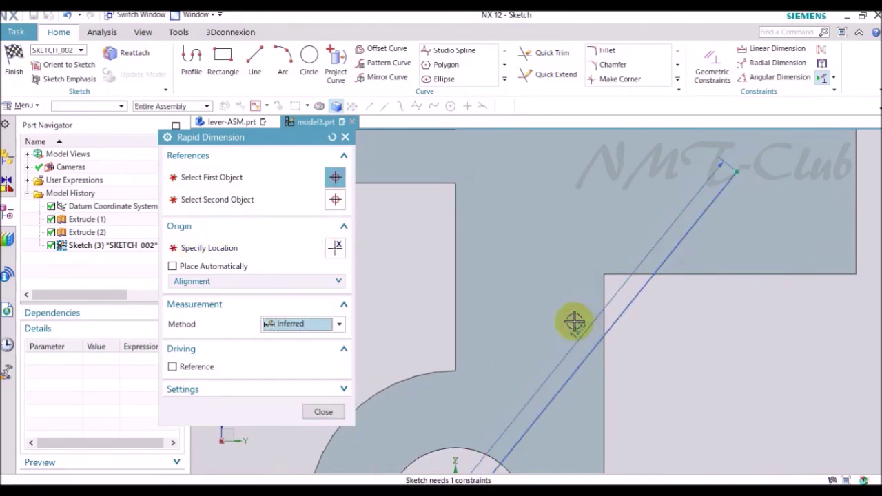
- Set a 50° angle between the guide line and the horizontal axis
click(301, 323)
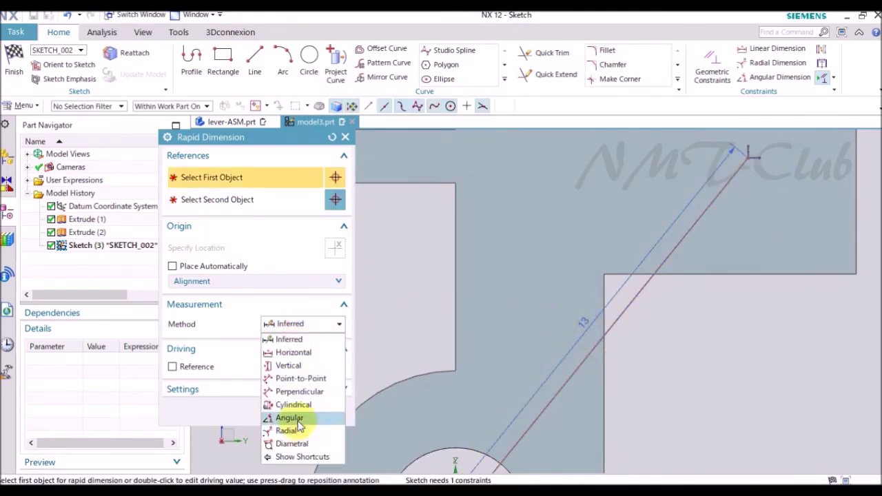
click(293, 418)
scroll(517, 375, down, 5)
click(511, 372)
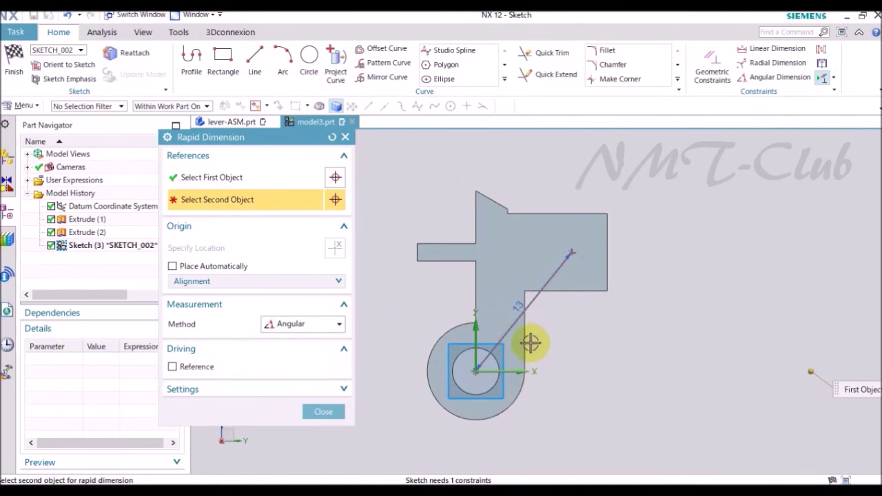
click(506, 337)
click(543, 343)
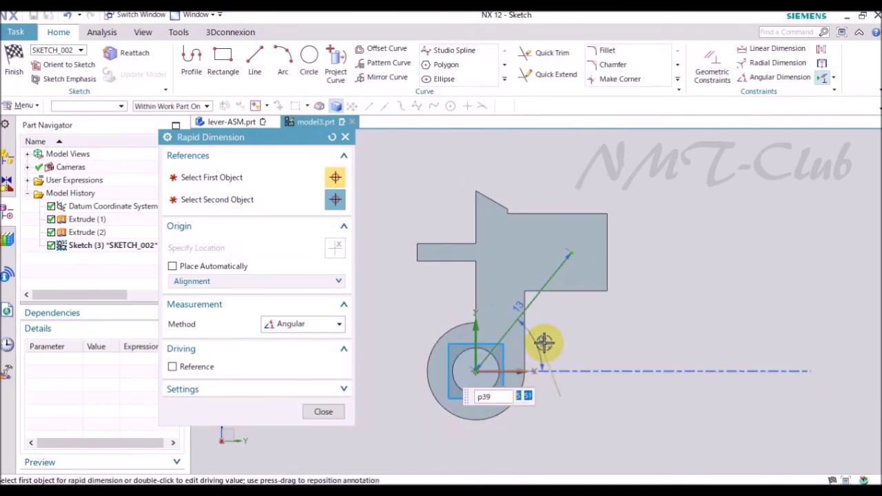
click(324, 413)
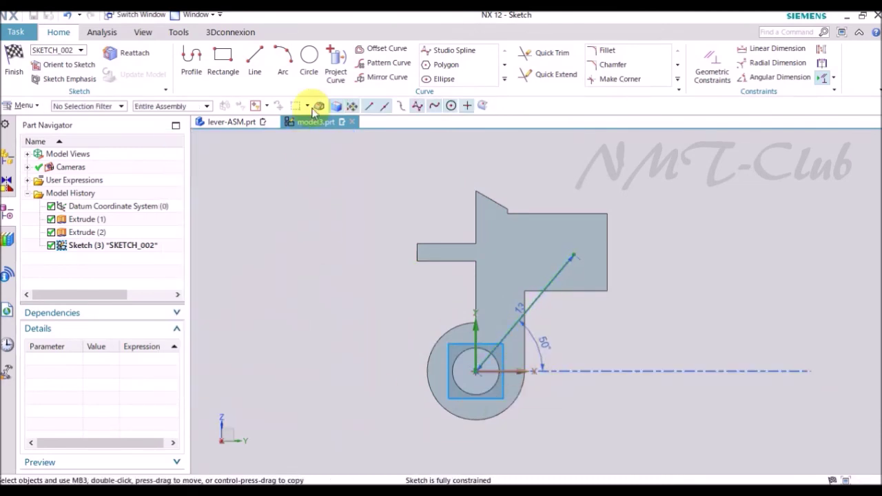
- Draw a Ø2 circle centred on the line's outer end
click(309, 61)
scroll(622, 203, up, 2)
scroll(624, 215, up, 2)
scroll(594, 239, up, 2)
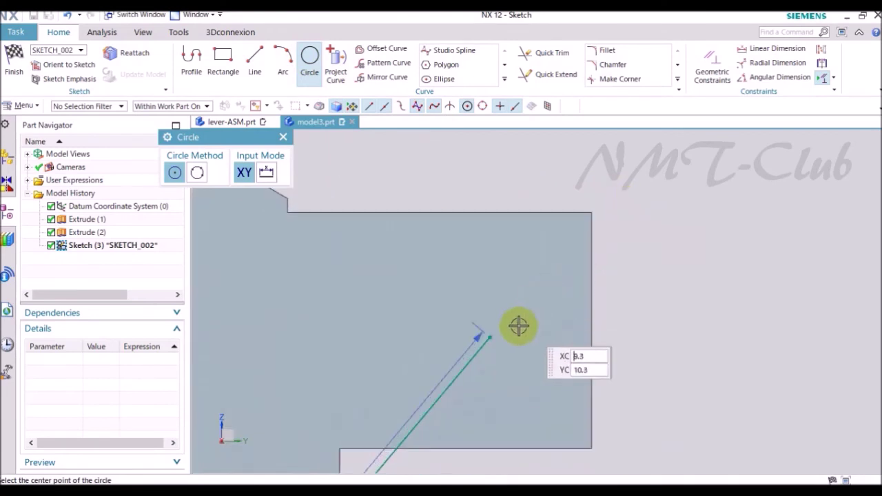
click(491, 337)
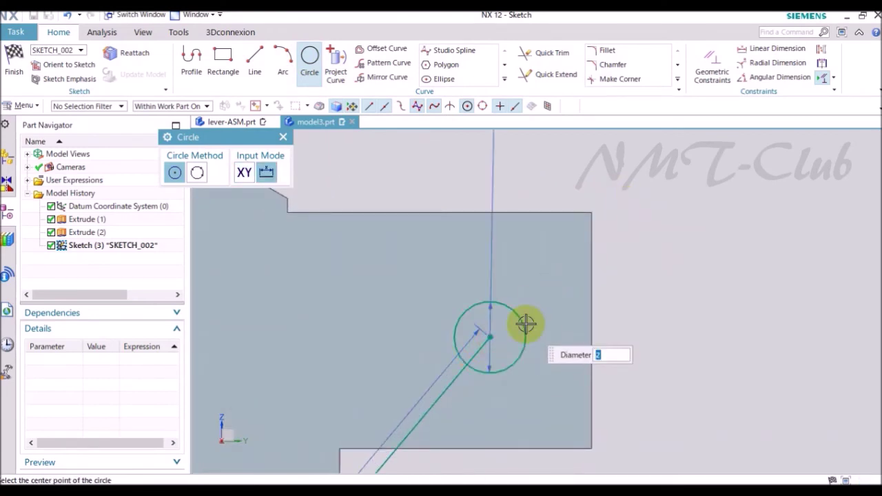
click(525, 324)
key(Escape)
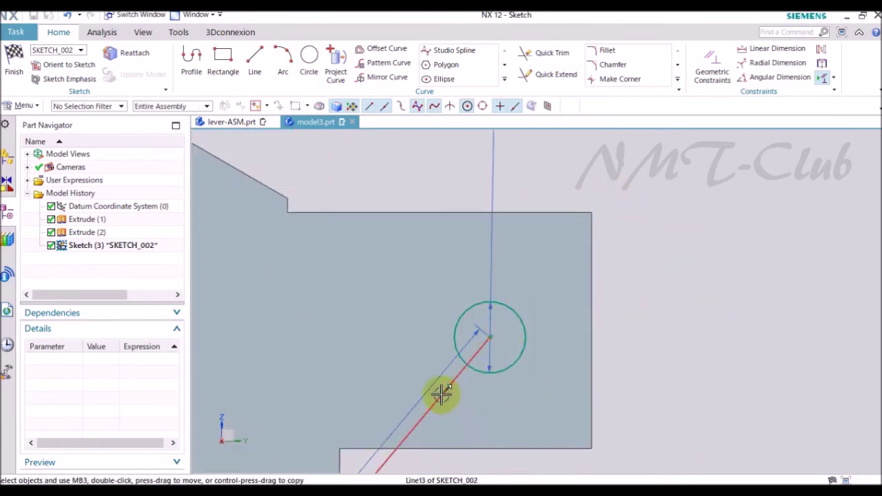
- Finish the guide-line sketch
right_click(441, 394)
key(Escape)
scroll(603, 248, down, 3)
right_click(602, 248)
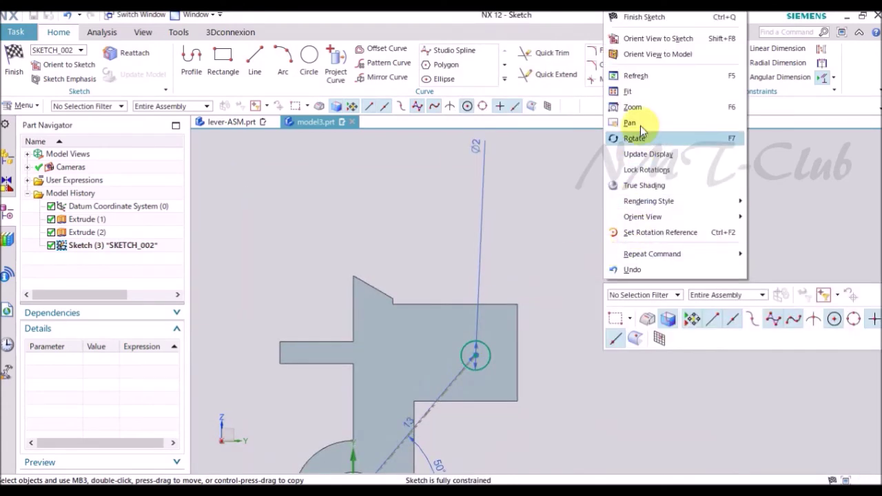
click(645, 16)
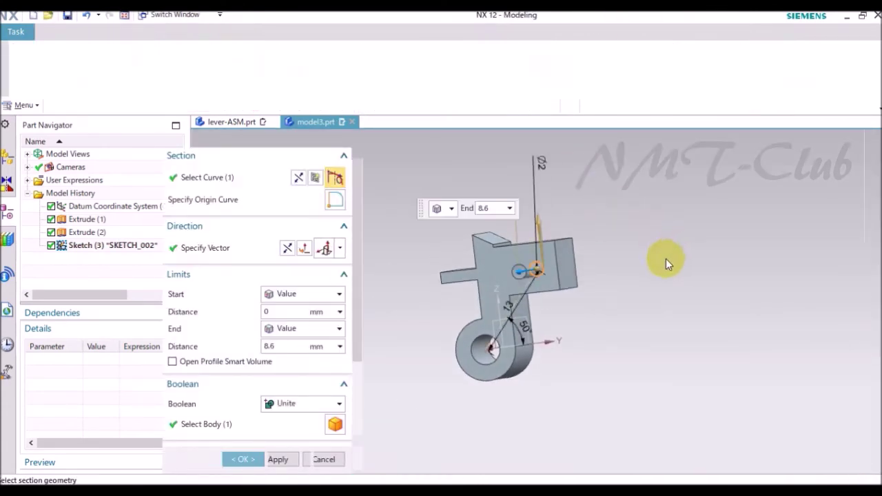
- Set the extrusion Boolean to Subtract to cut the Ø2 pin hole through the lever plate
click(287, 249)
click(303, 405)
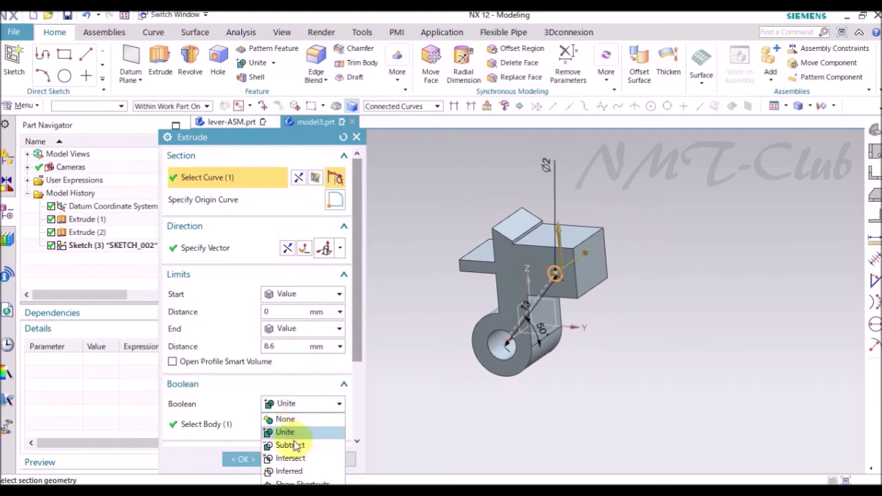
click(287, 443)
click(242, 459)
- Switch to trimetric view, start a new extrusion and orbit toward the tube's end
key(Home)
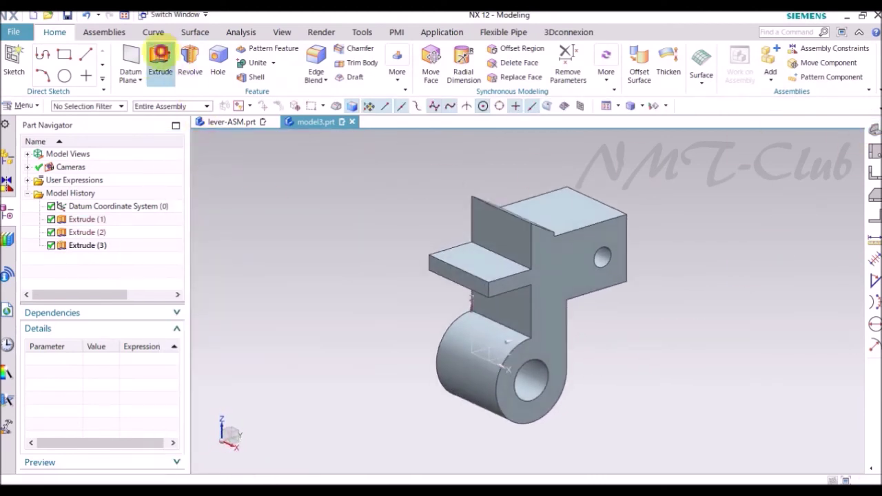
click(161, 58)
mouse_move(404, 281)
middle_down()
mouse_move(393, 281)
mouse_move(473, 311)
mouse_move(510, 290)
middle_up()
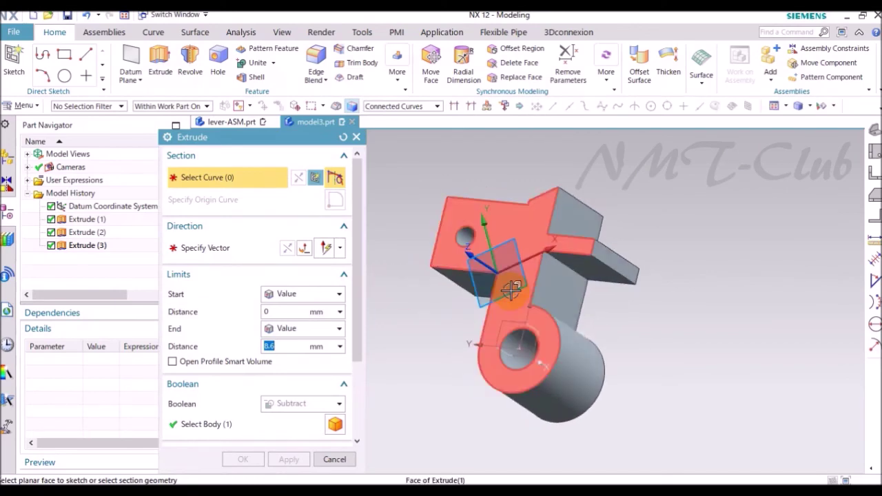
- Sketch a Ø5.4 circle centred on the bore on the tube's end face
click(335, 177)
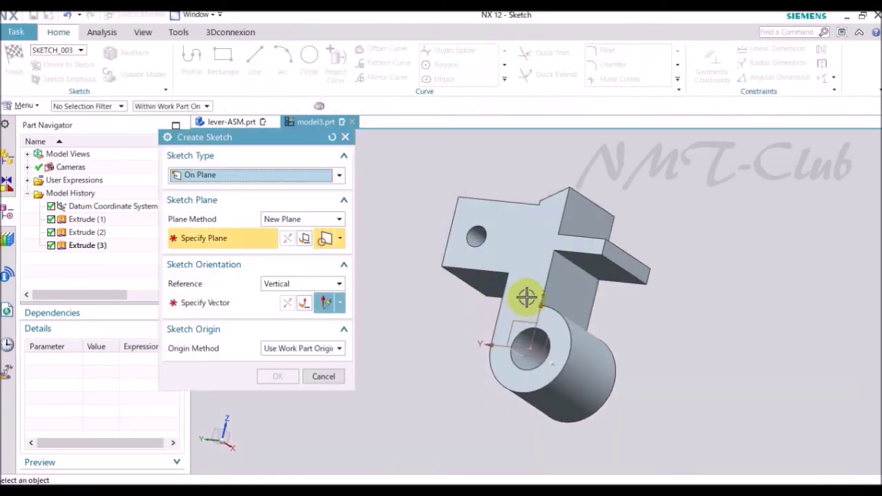
click(526, 298)
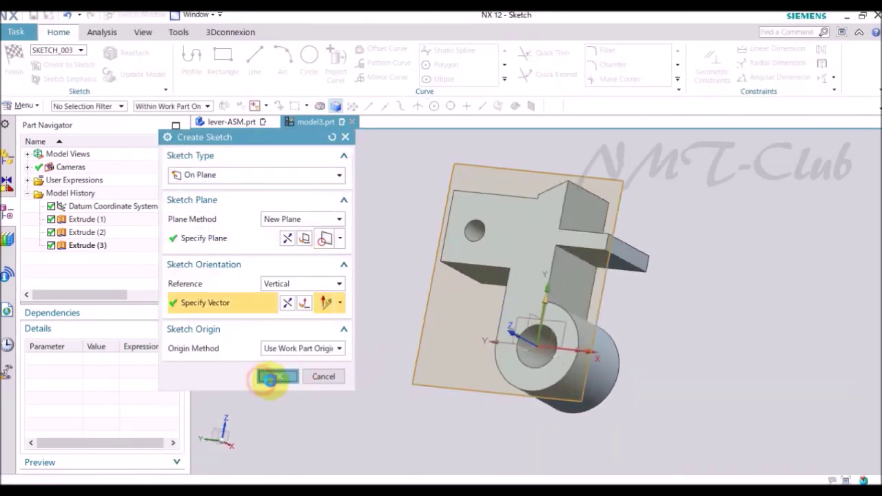
click(276, 377)
click(310, 61)
scroll(557, 300, up, 5)
click(500, 304)
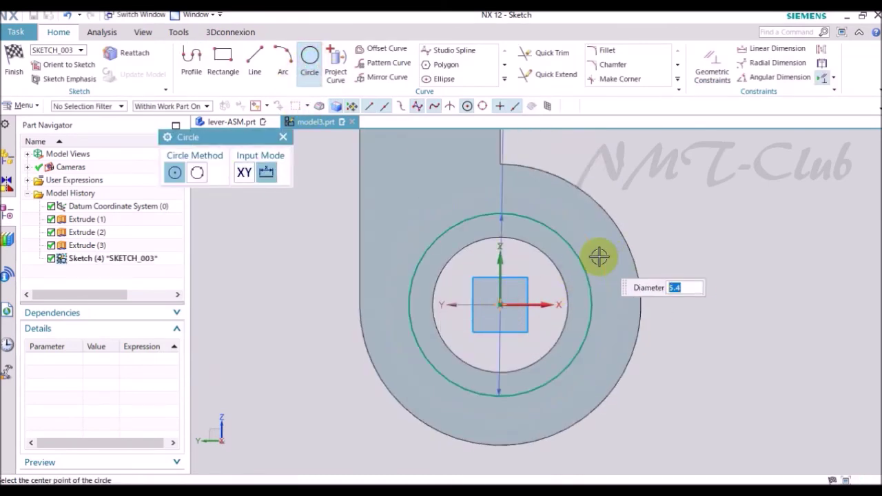
click(599, 257)
key(Escape)
- Finish the sketch and extrude it 0.5 mm into the tube as a subtract cut
right_click(713, 202)
click(722, 212)
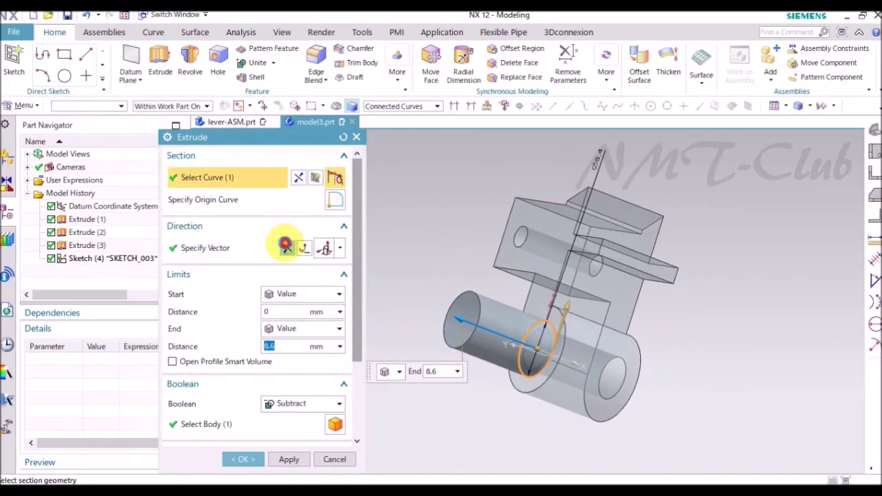
click(286, 246)
key(Return)
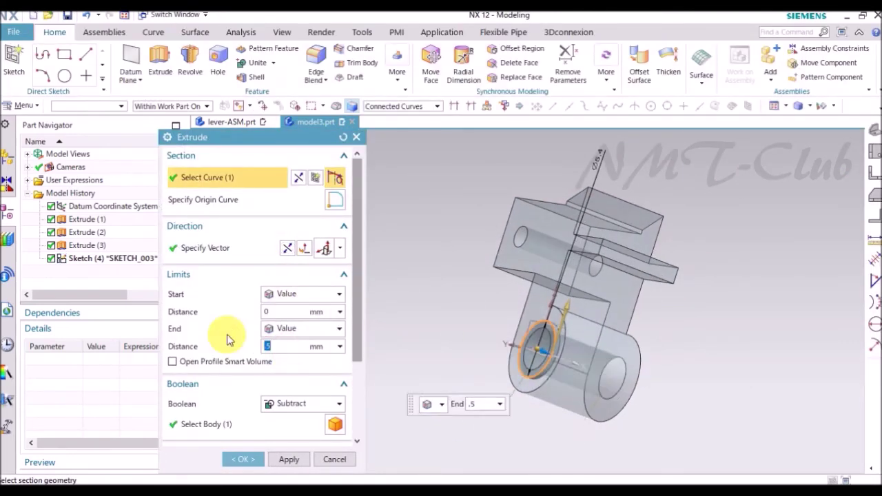
click(244, 459)
middle_drag(465, 414, 235, 117)
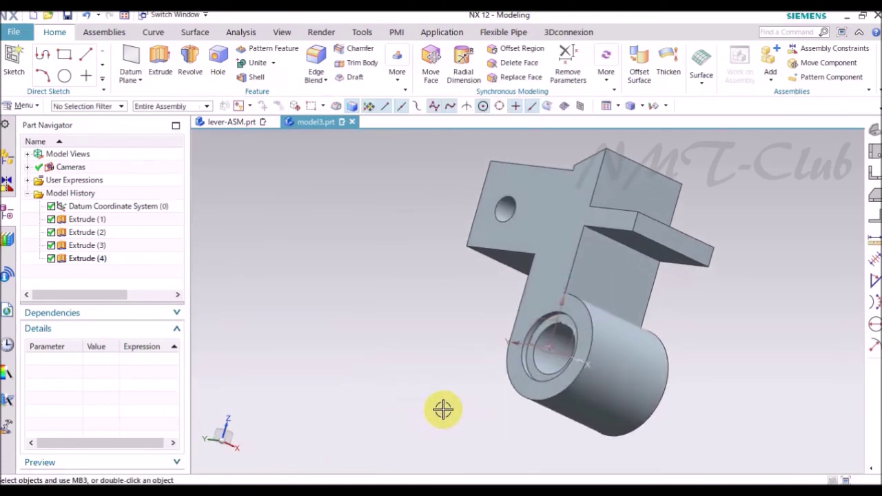
click(160, 65)
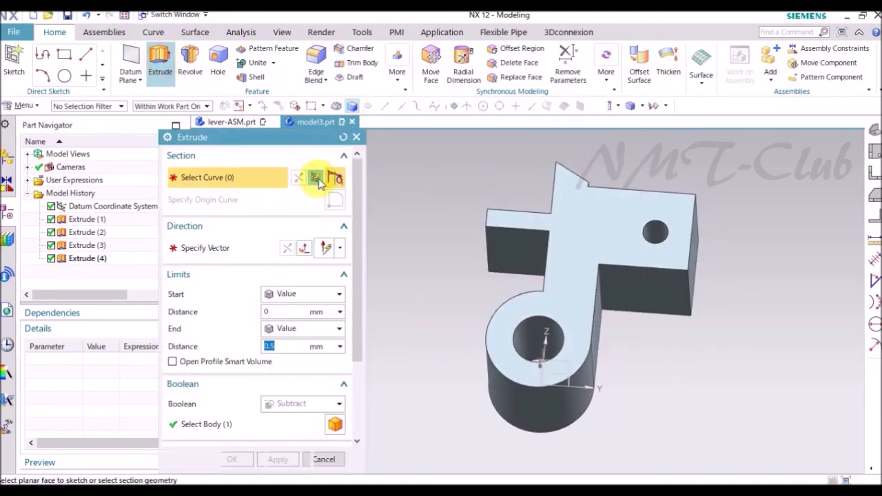
- Sketch on the face and project the hole edge as a single curve
click(311, 177)
click(570, 290)
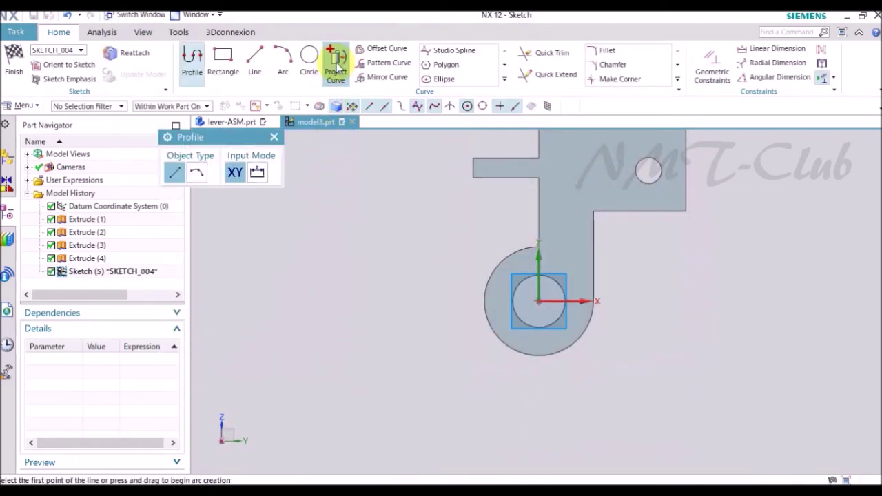
click(336, 63)
click(381, 107)
click(372, 119)
middle_drag(483, 207, 640, 257)
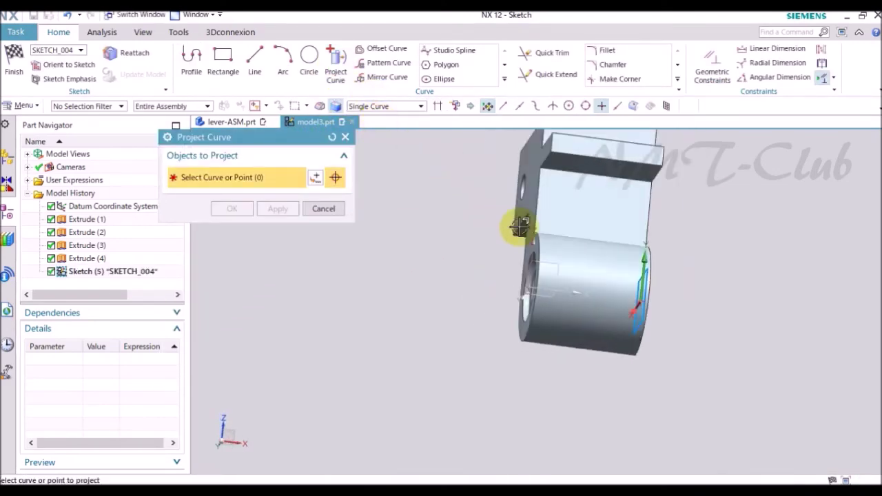
click(640, 257)
mouse_move(556, 257)
middle_down()
mouse_move(273, 226)
mouse_move(345, 227)
mouse_move(309, 189)
middle_up()
middle_click(274, 227)
- Finish the sketch and subtract a 7 mm deep recess as Extrude (5)
right_click(313, 195)
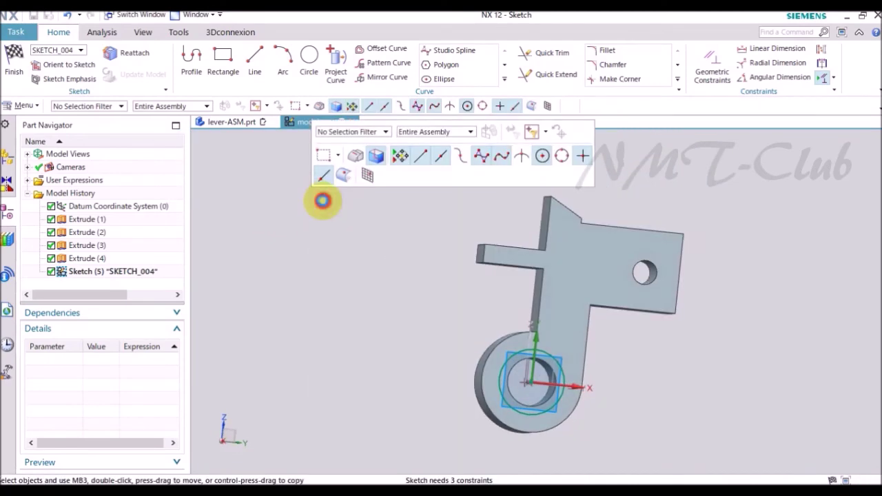
click(321, 199)
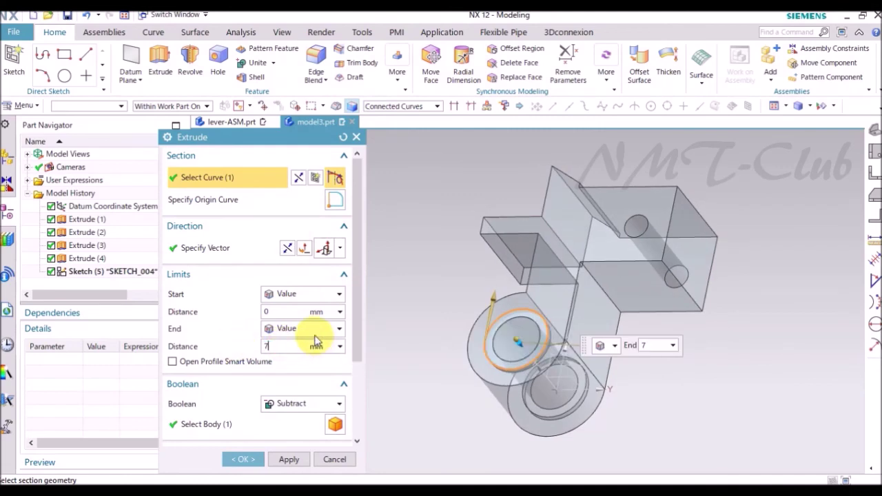
click(250, 459)
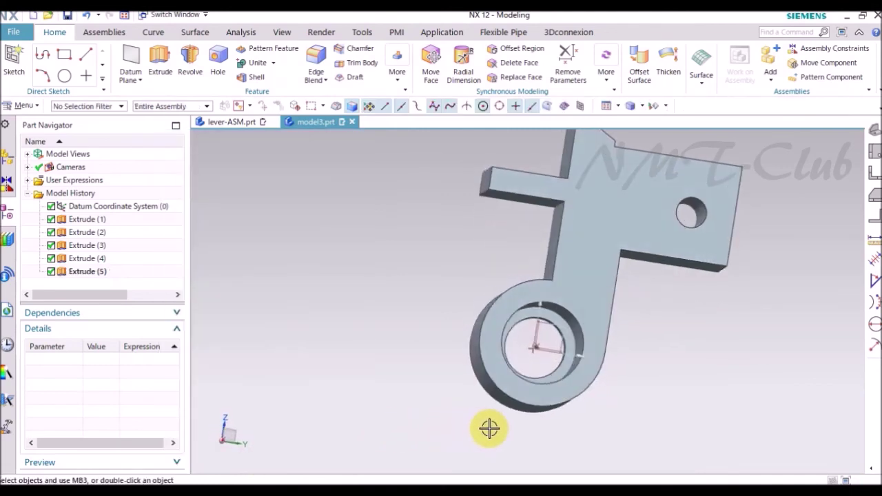
middle_drag(489, 429, 406, 325)
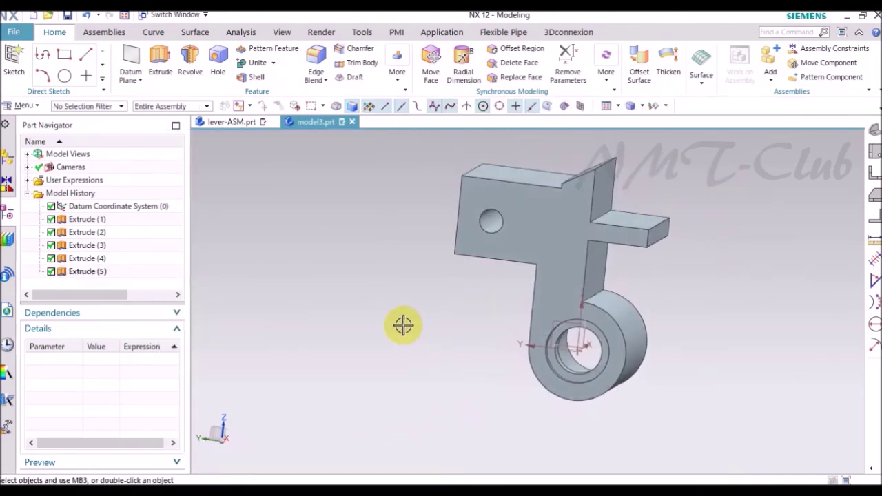
- Recolour the whole guide-pusher body red through Edit Object Display (Ctrl+J)
key(ctrl+j)
click(557, 276)
middle_click(451, 309)
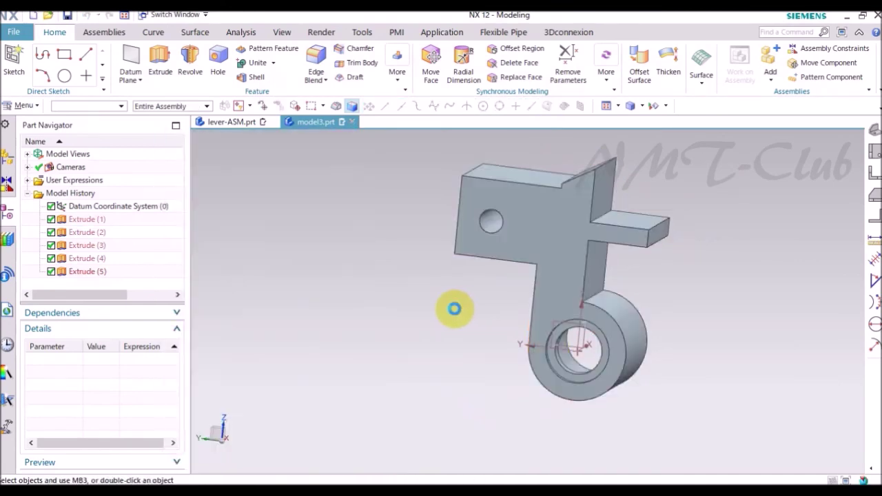
click(297, 250)
click(297, 250)
click(314, 213)
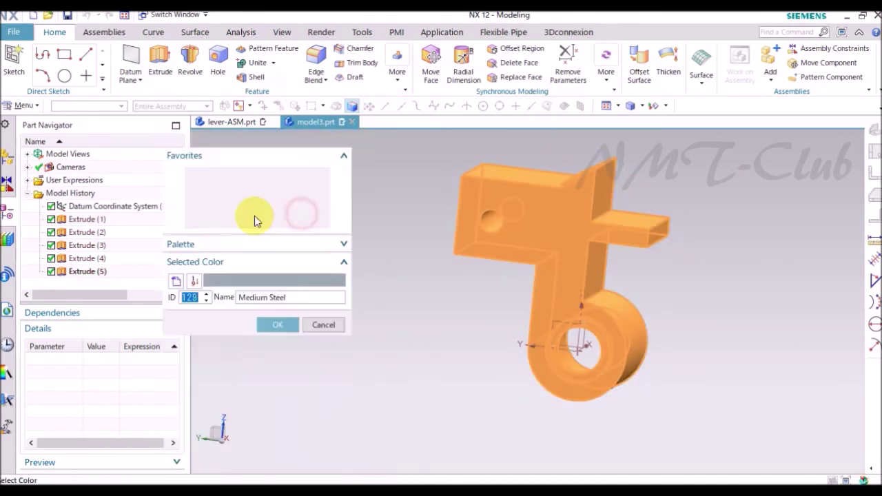
click(276, 331)
click(237, 457)
mouse_move(325, 435)
middle_down()
mouse_move(632, 403)
mouse_move(731, 379)
middle_up()
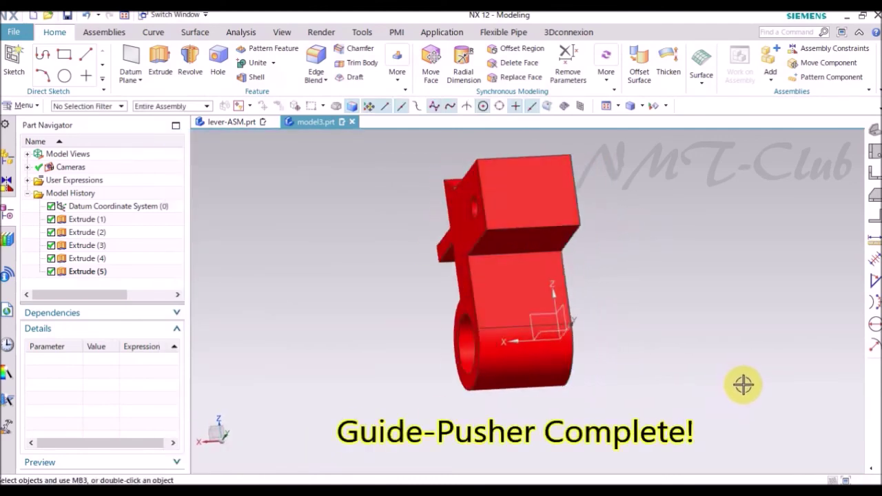